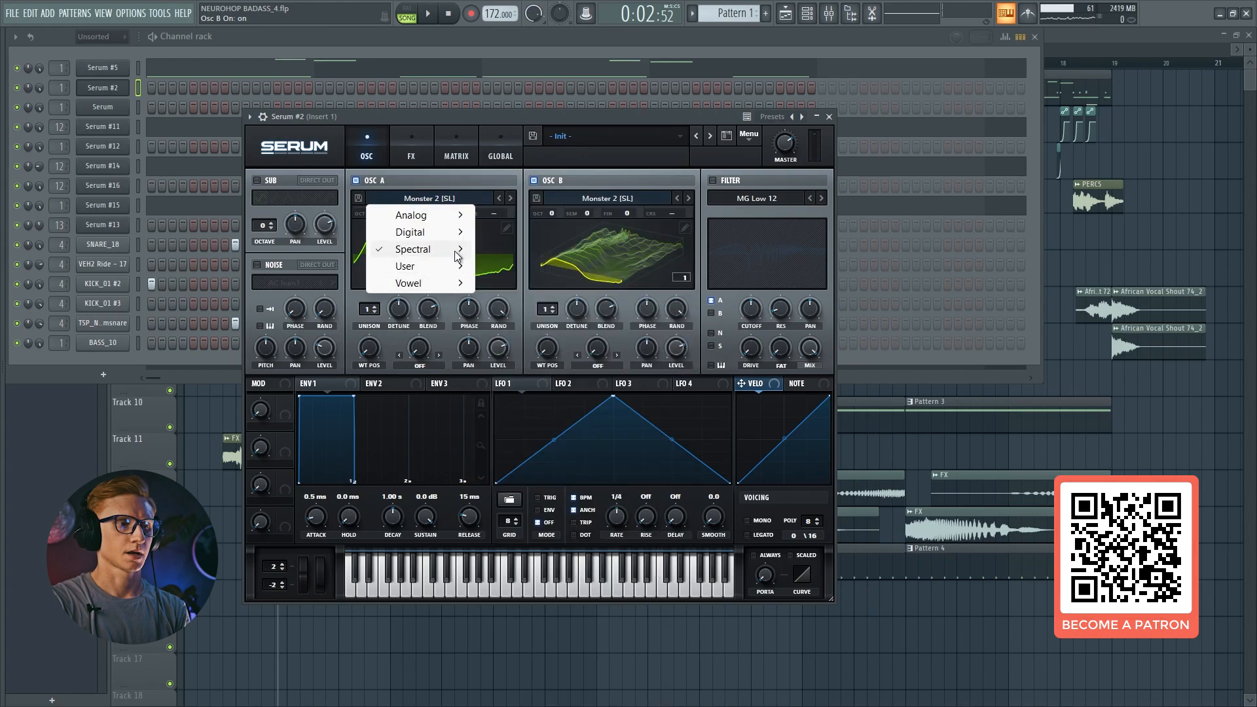
- Choose the spectral wavetable Monster 2 [SL] for oscillator A and set its wavetable position to 1
{"action": "mouse_move", "coordinate": [458, 251]}
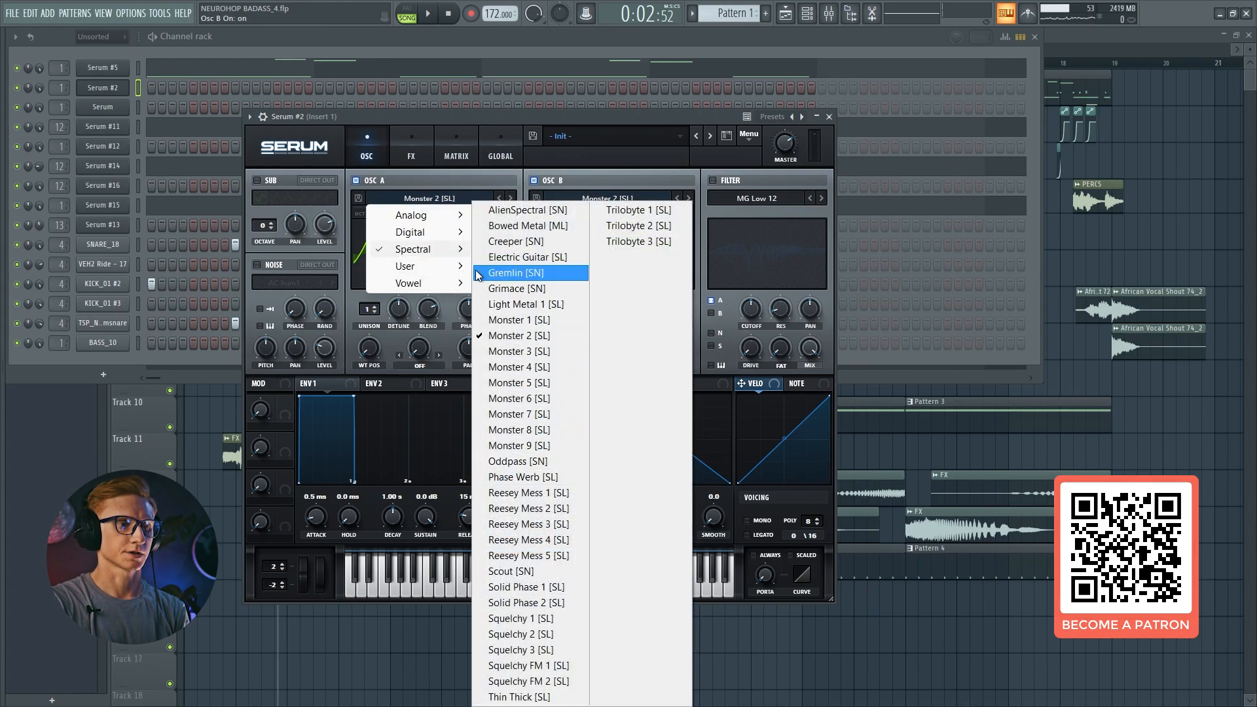
{"action": "left_click", "coordinate": [497, 341]}
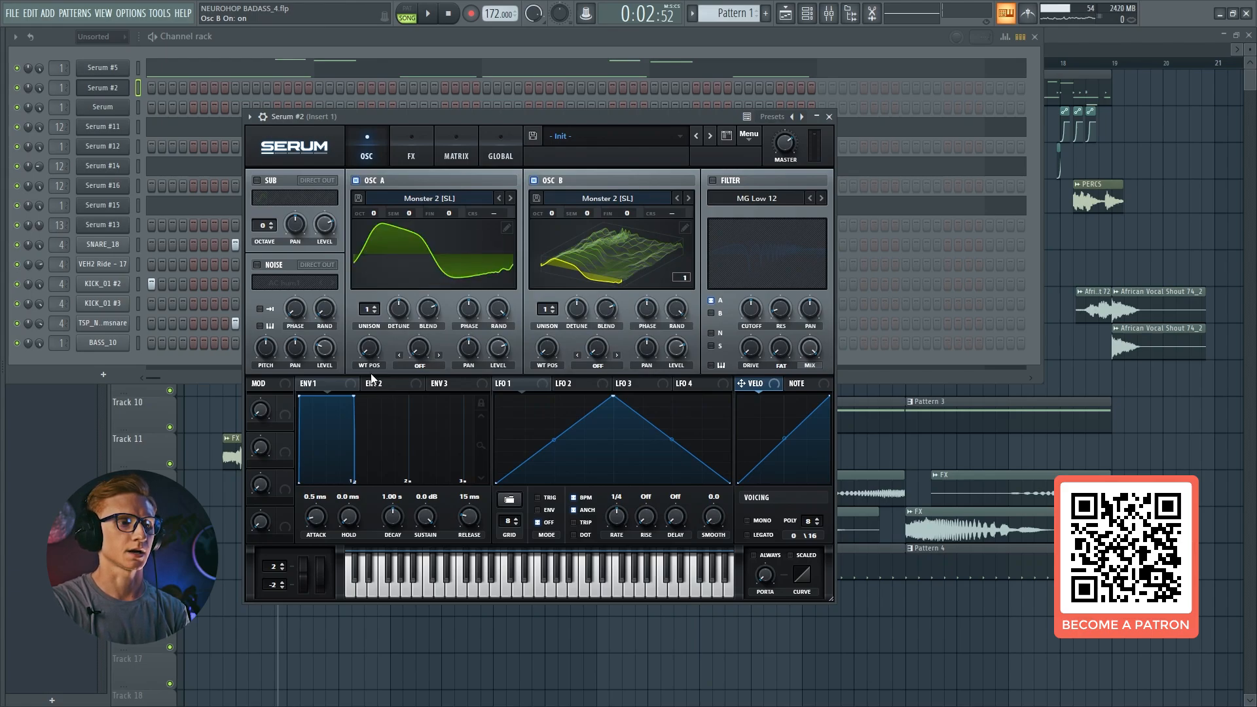
{"action": "left_click_drag", "start_coordinate": [369, 348], "coordinate": [376, 428]}
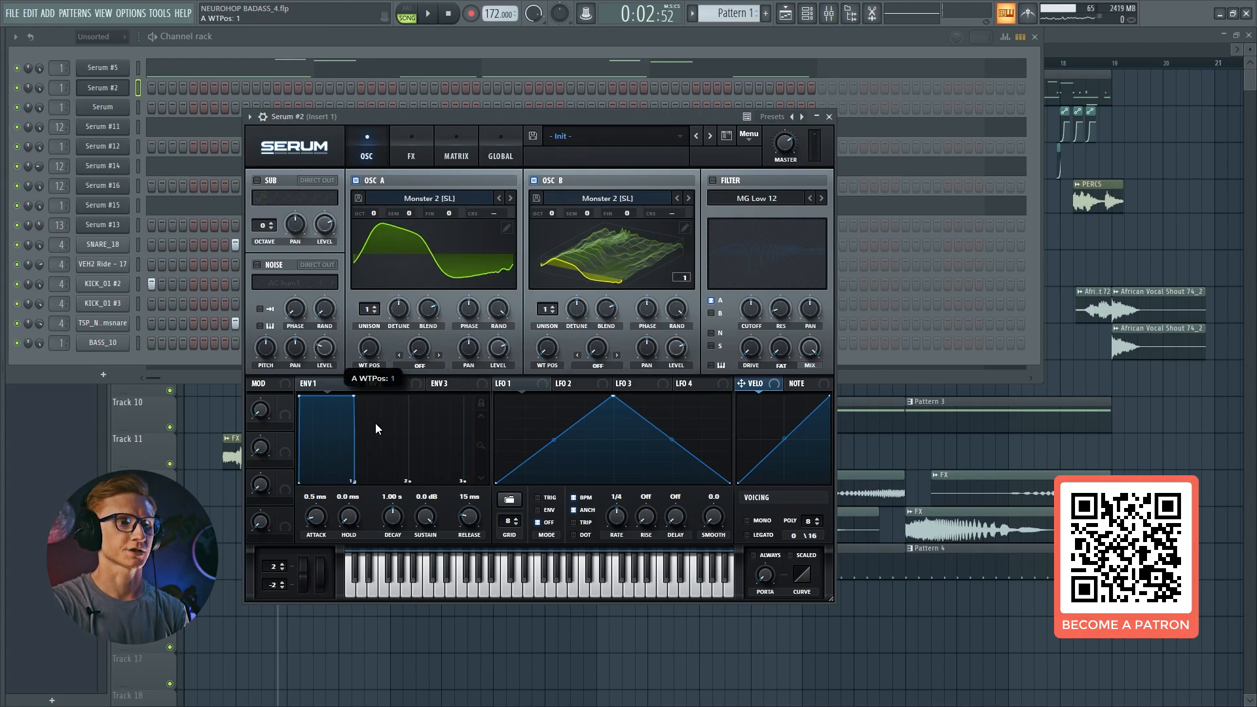
- Browse oscillator A's wavetables forward to Monster 7 [SL] and raise its wavetable position to 256
{"action": "left_click", "coordinate": [458, 198]}
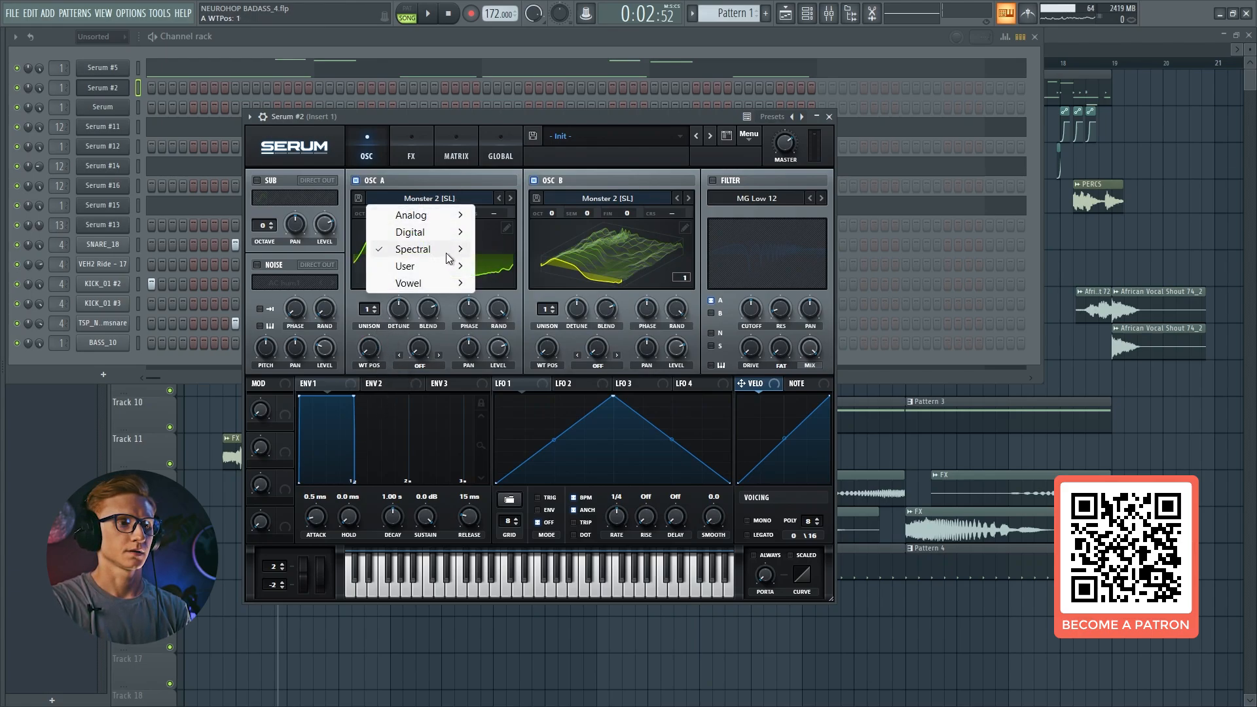
{"action": "left_click", "coordinate": [511, 198]}
{"action": "left_click", "coordinate": [511, 198]}
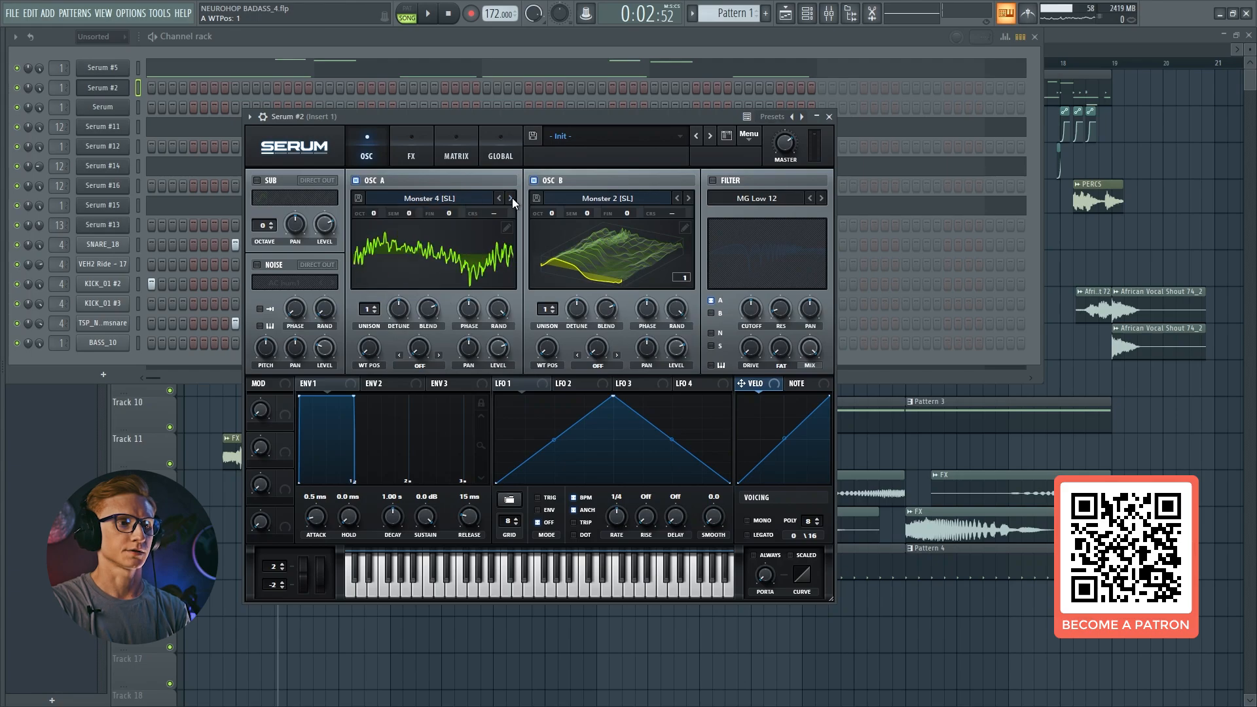
{"action": "left_click", "coordinate": [511, 197]}
{"action": "left_click", "coordinate": [511, 197]}
{"action": "left_click", "coordinate": [511, 197]}
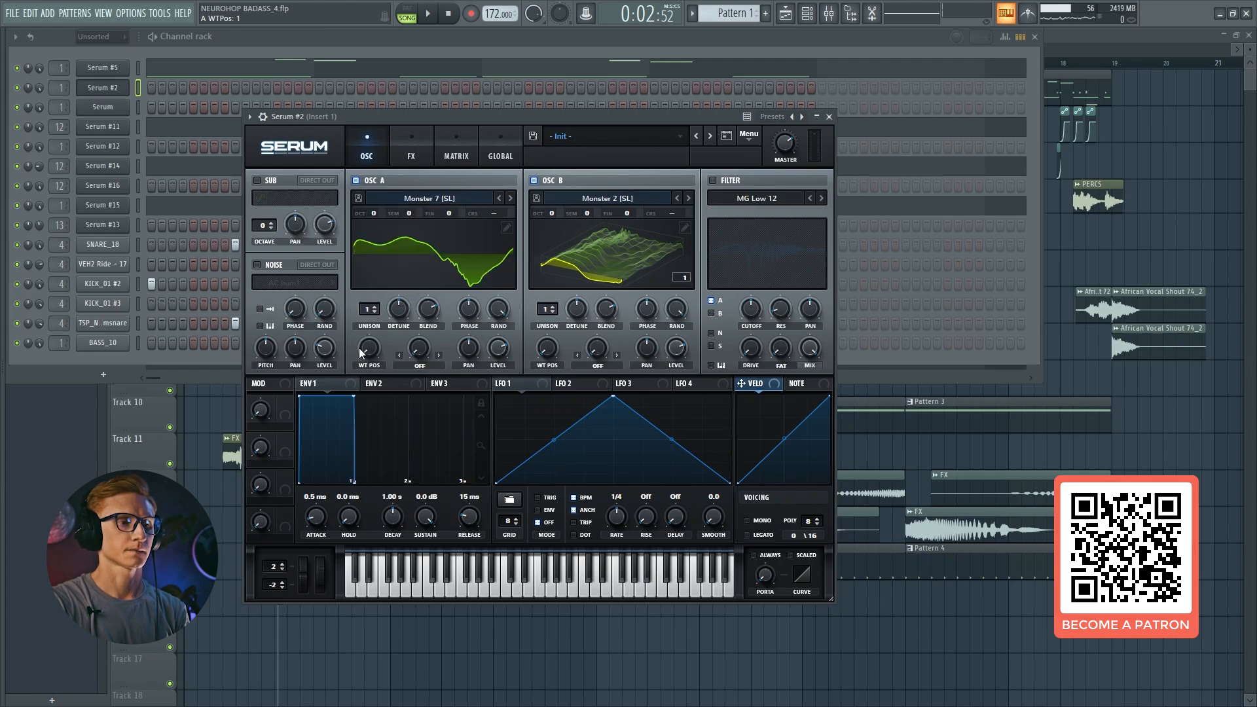
{"action": "left_click_drag", "start_coordinate": [358, 347], "coordinate": [447, 257]}
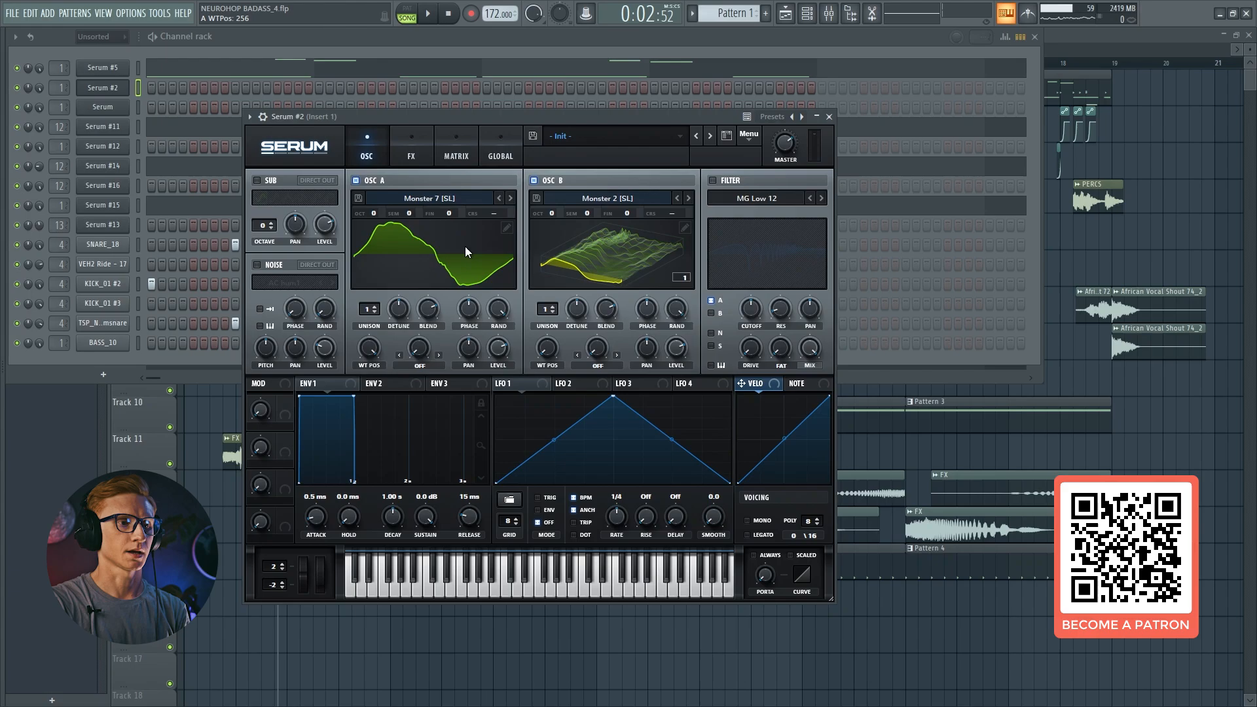
{"action": "left_click_drag", "start_coordinate": [385, 355], "coordinate": [386, 292]}
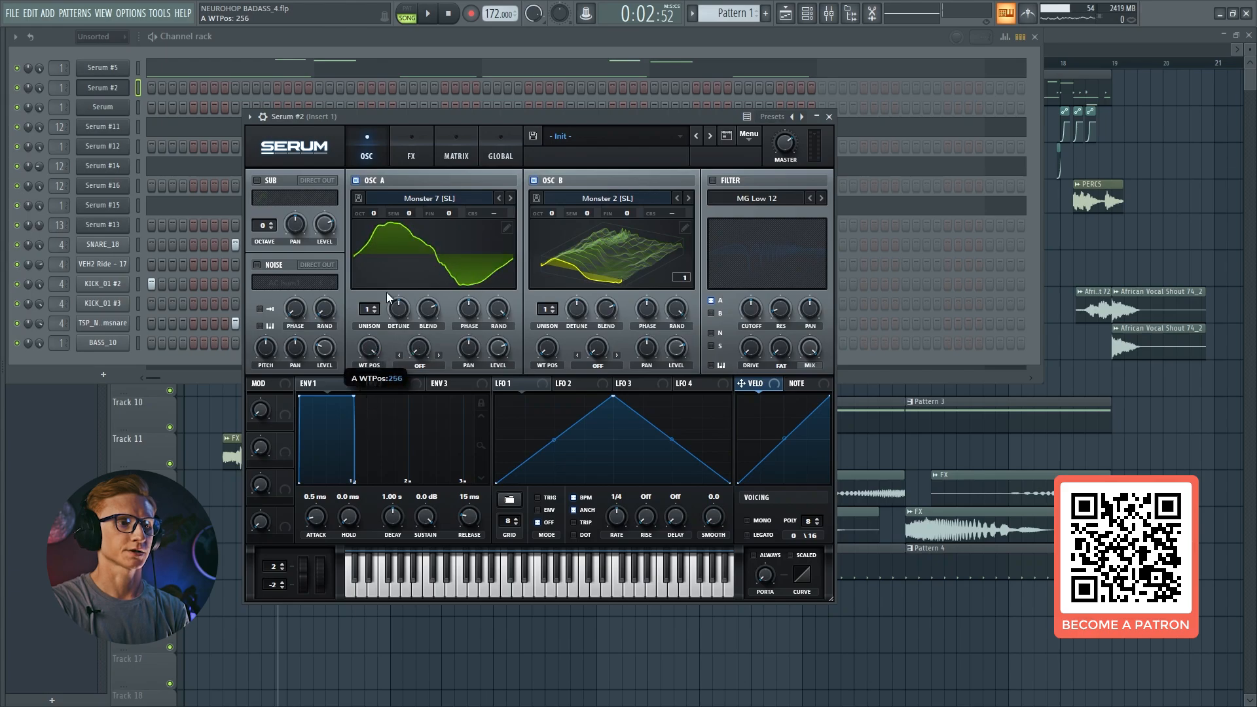
- Preview the Monster 8 and Monster 9 [SL] wavetables in oscillator A, and go back to Monster 7 [SL]
{"action": "left_click", "coordinate": [512, 199]}
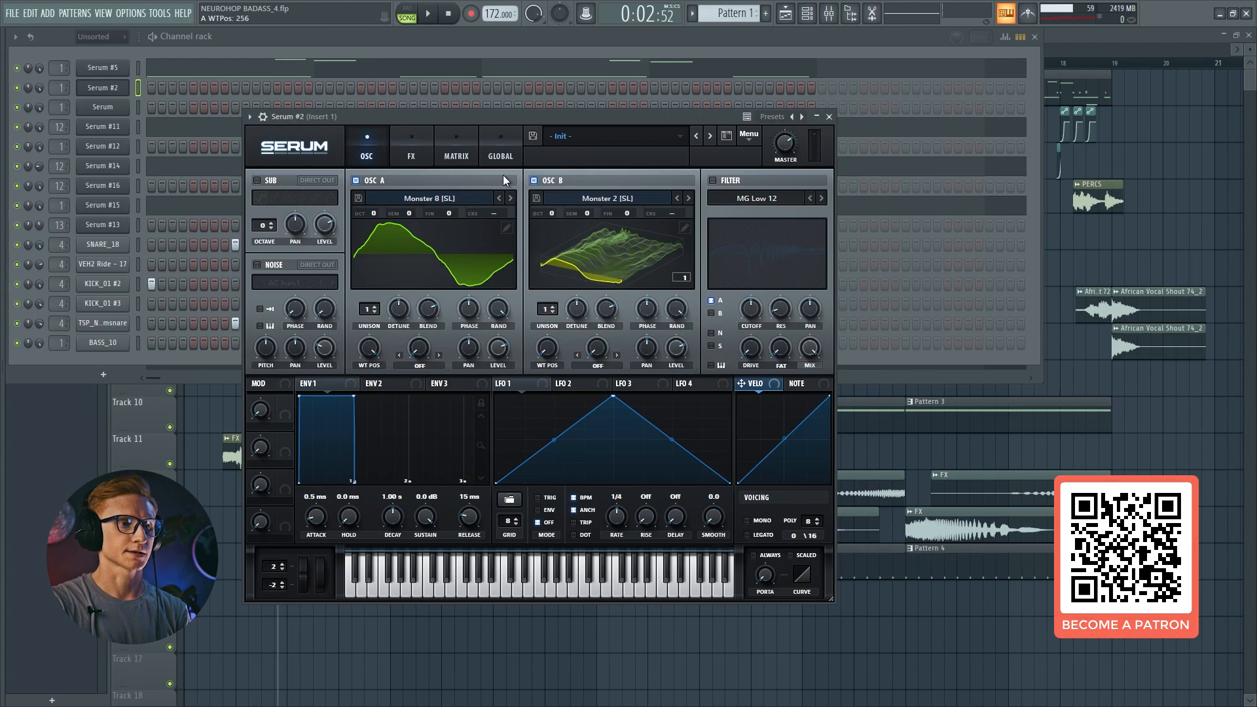
{"action": "left_click", "coordinate": [510, 199]}
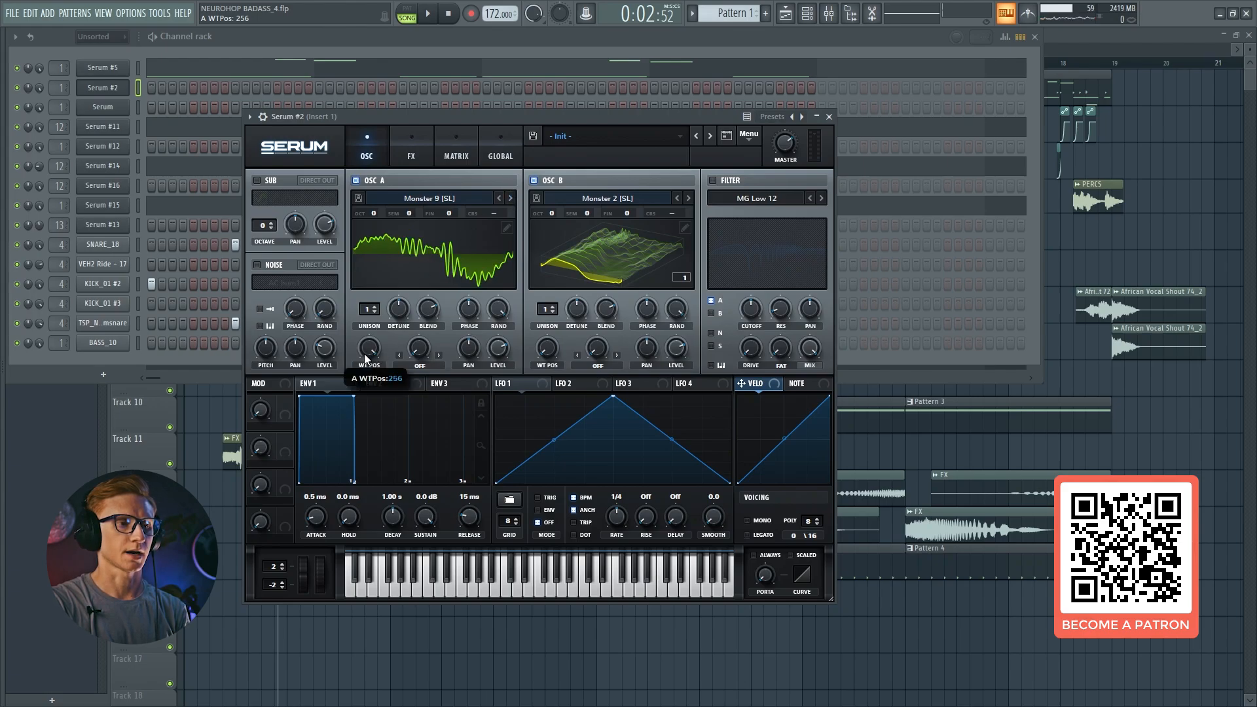
{"action": "left_click_drag", "start_coordinate": [364, 354], "coordinate": [402, 229]}
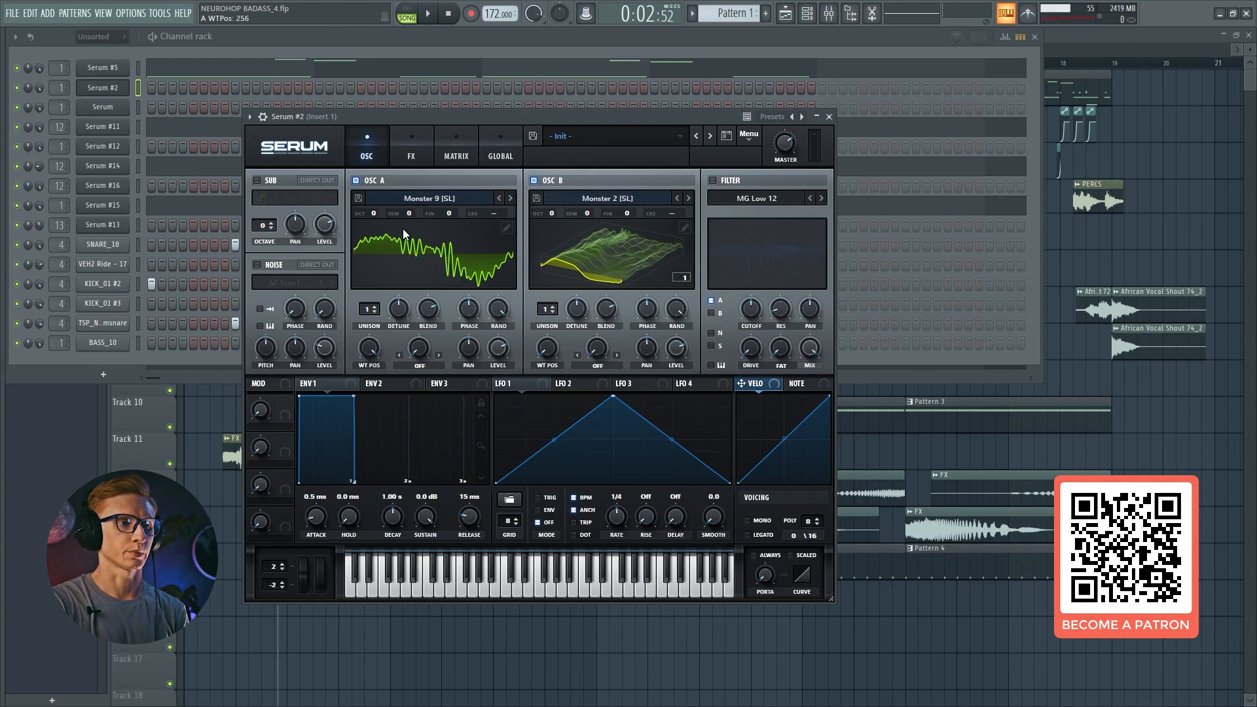
{"action": "left_click", "coordinate": [496, 198]}
{"action": "left_click", "coordinate": [496, 197]}
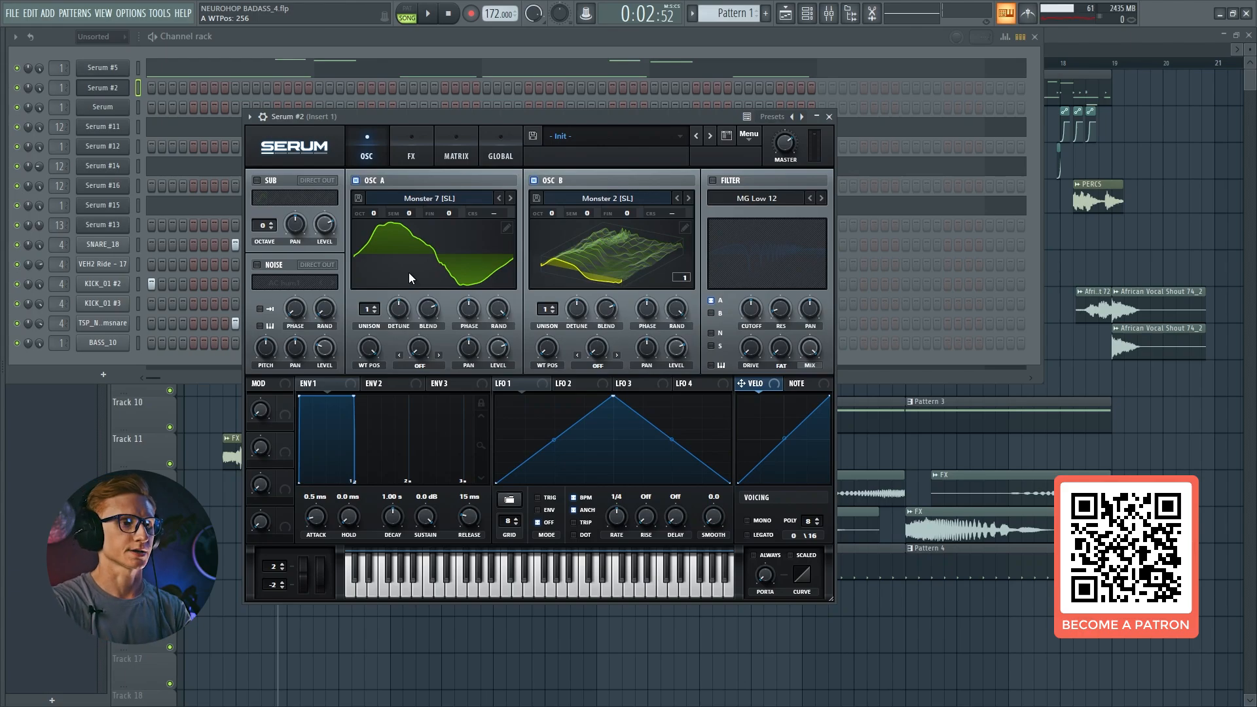
{"action": "left_click", "coordinate": [451, 243]}
{"action": "left_click", "coordinate": [452, 243]}
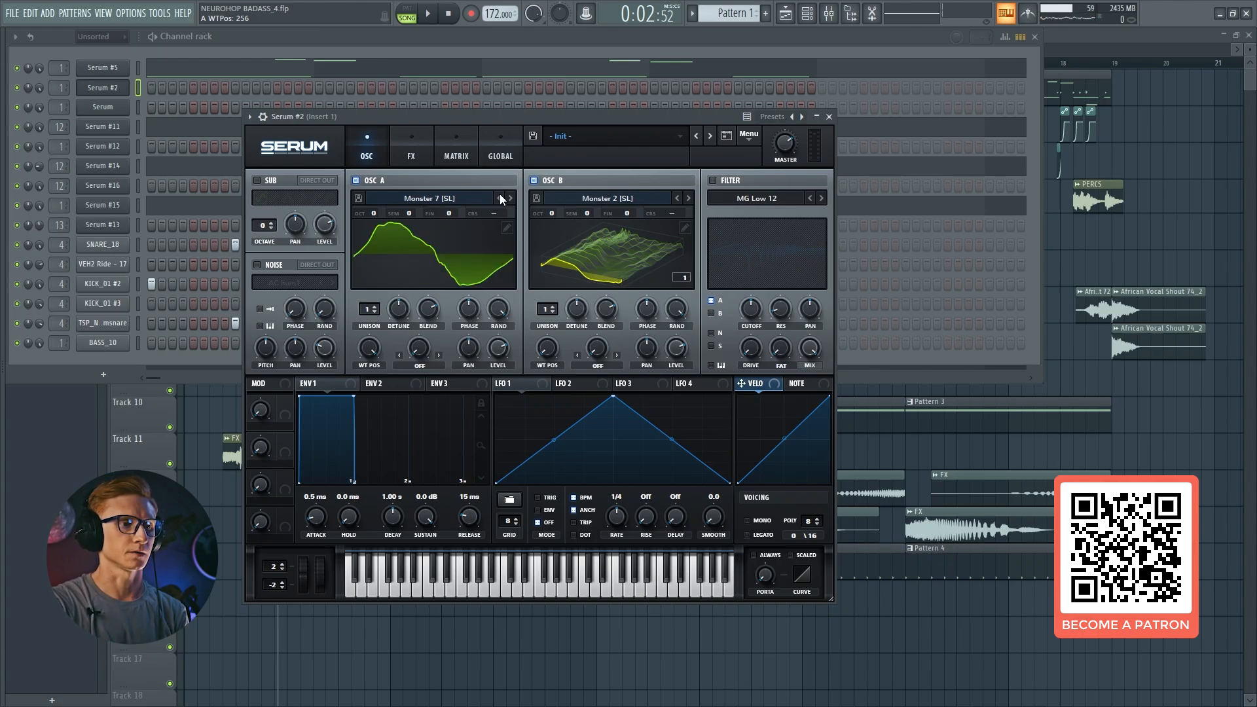
- Return oscillator A to the Monster 2 [SL] wavetable and lower its wavetable position to 1
{"action": "left_click", "coordinate": [499, 198]}
{"action": "left_click", "coordinate": [500, 196]}
{"action": "left_click", "coordinate": [500, 197]}
{"action": "left_click", "coordinate": [501, 196]}
{"action": "left_click", "coordinate": [500, 196]}
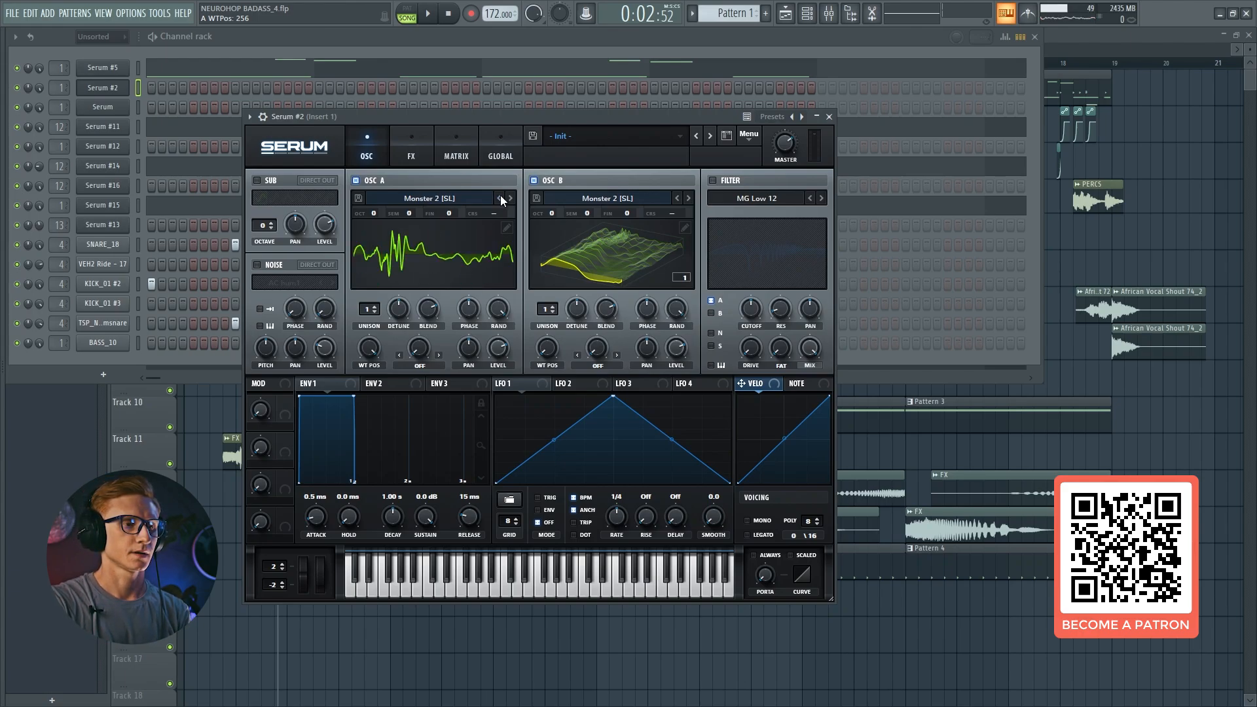
{"action": "left_click", "coordinate": [424, 272]}
{"action": "left_click", "coordinate": [423, 274]}
{"action": "left_click_drag", "start_coordinate": [372, 347], "coordinate": [352, 509]}
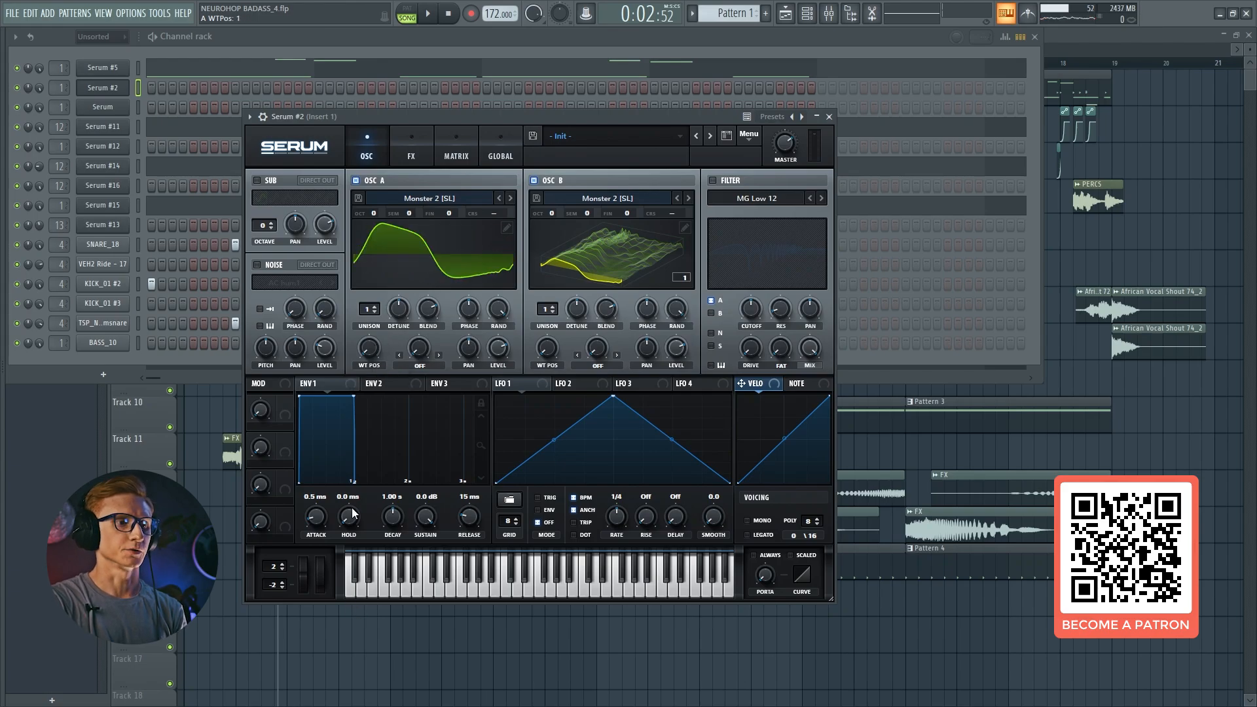
- Set both oscillators to -2 octaves, with 2 unison voices on oscillator A and 4 on oscillator B
{"action": "left_click_drag", "start_coordinate": [373, 214], "coordinate": [378, 232]}
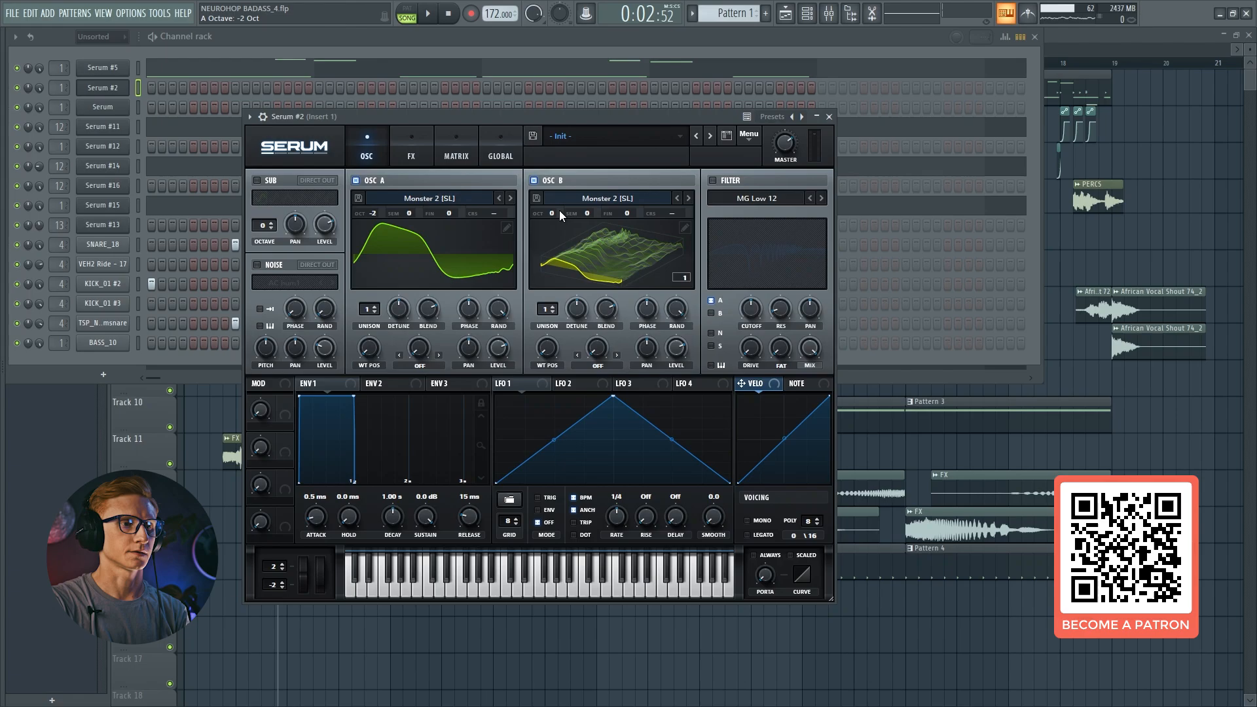
{"action": "left_click_drag", "start_coordinate": [559, 211], "coordinate": [551, 246]}
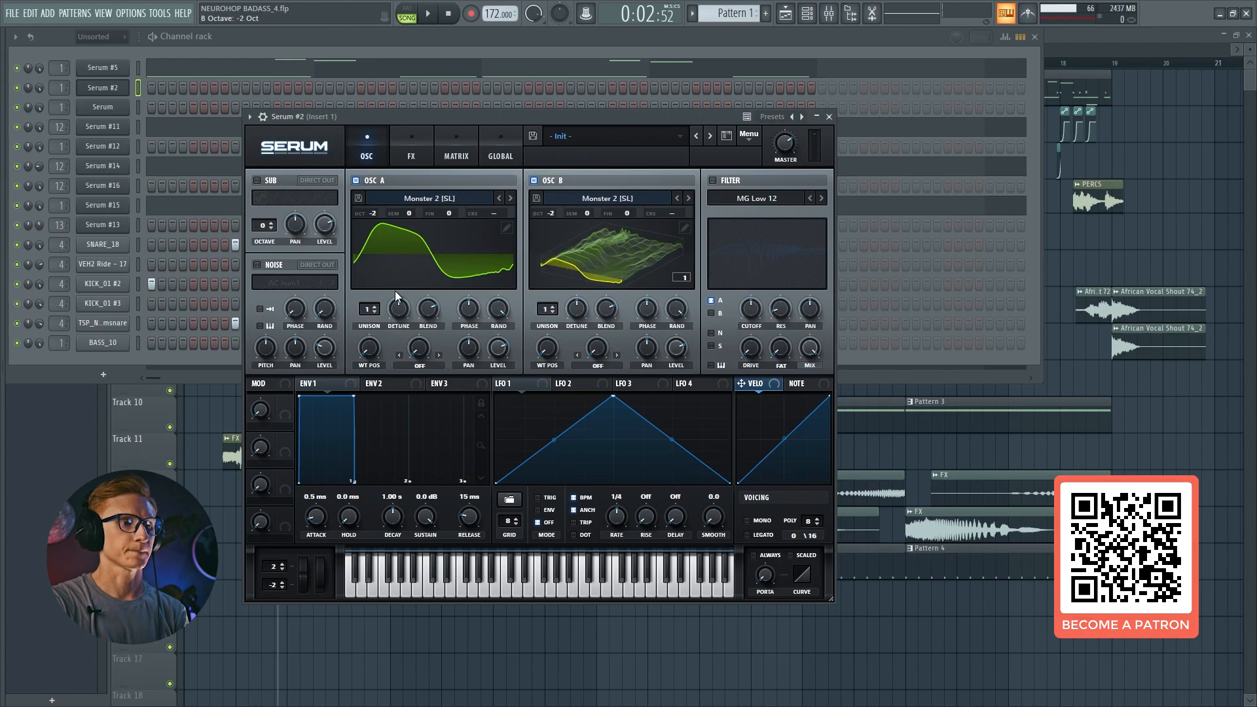
{"action": "left_click", "coordinate": [377, 307]}
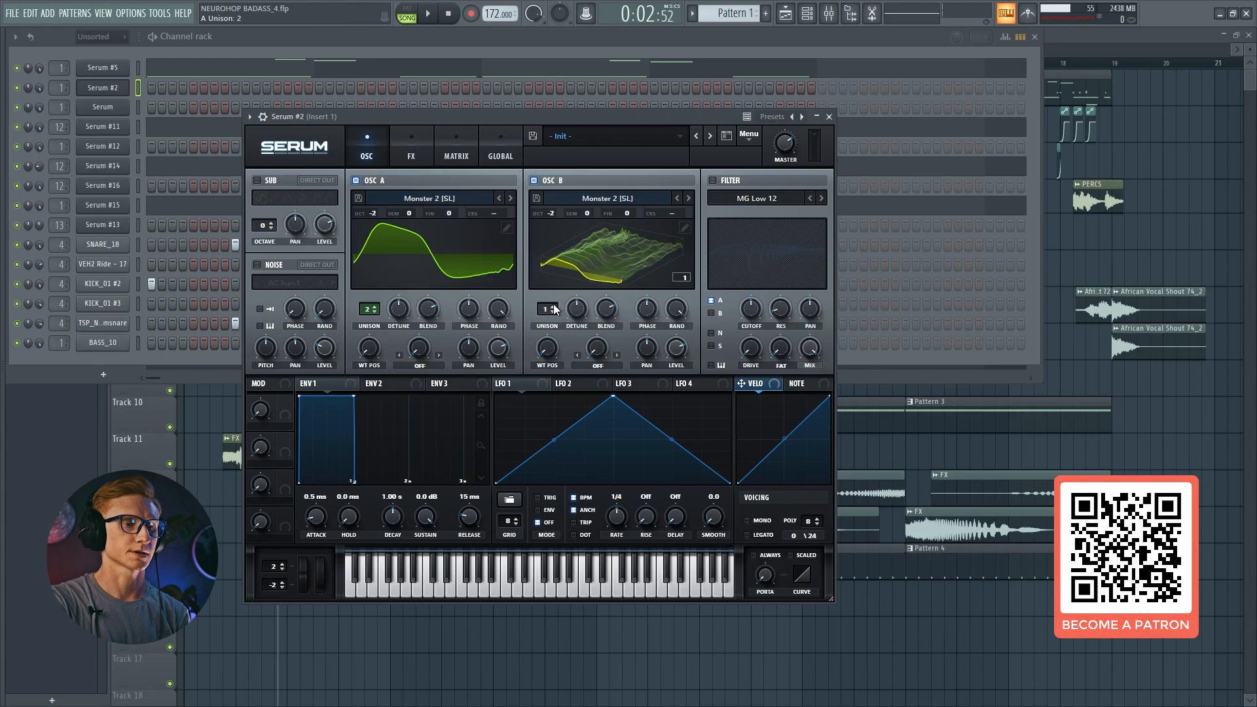
{"action": "left_click_drag", "start_coordinate": [554, 309], "coordinate": [558, 301]}
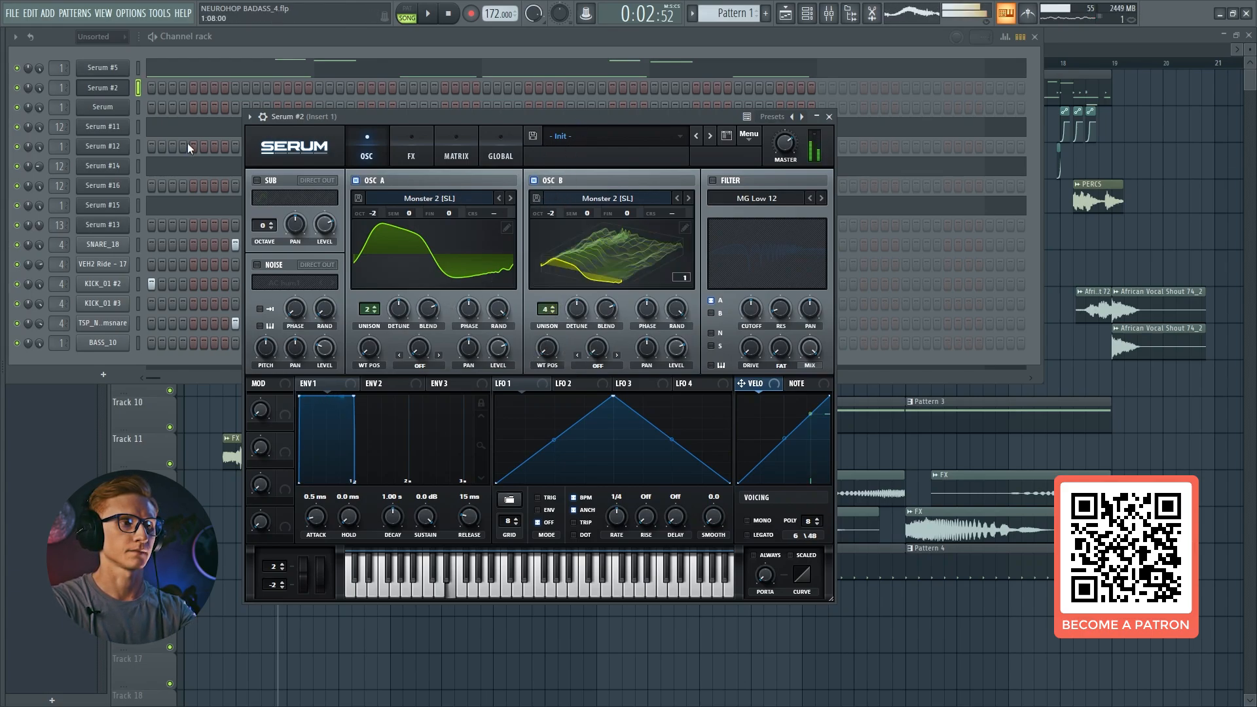
- Route the Serum #2 channel to the master and set the random phase of both oscillators to 0%
{"action": "left_click_drag", "start_coordinate": [59, 88], "coordinate": [59, 95]}
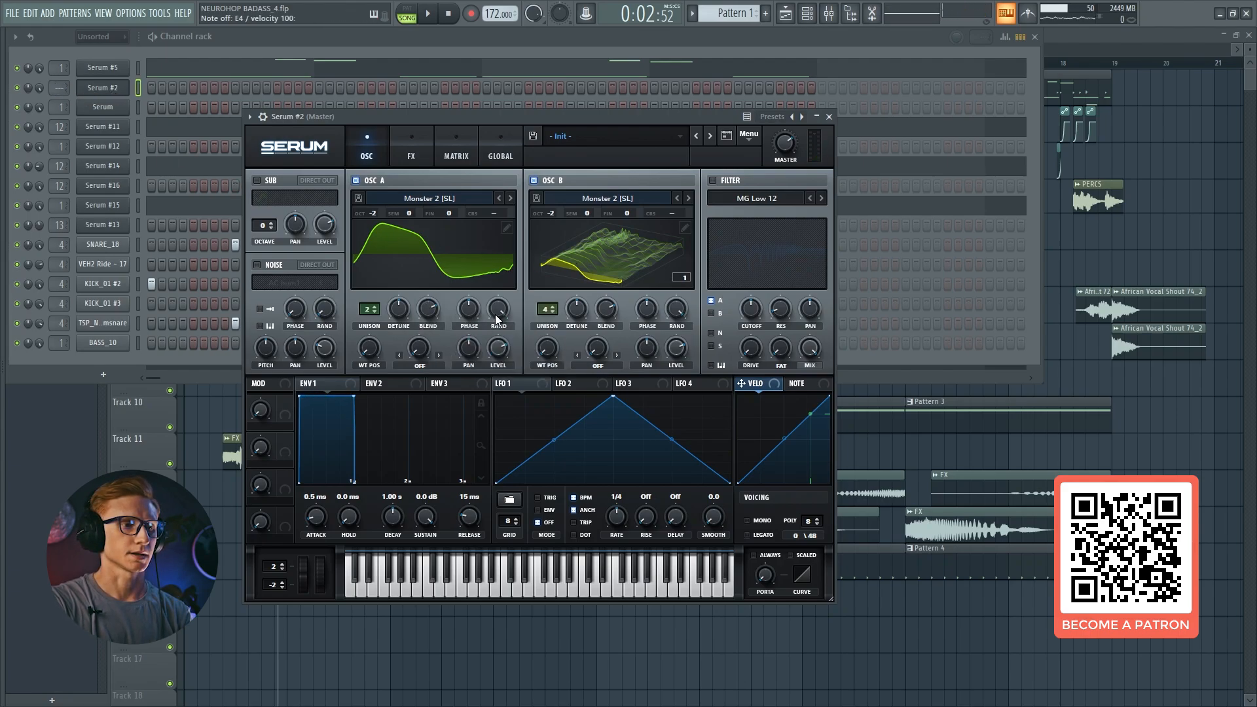
{"action": "left_click_drag", "start_coordinate": [496, 319], "coordinate": [500, 353]}
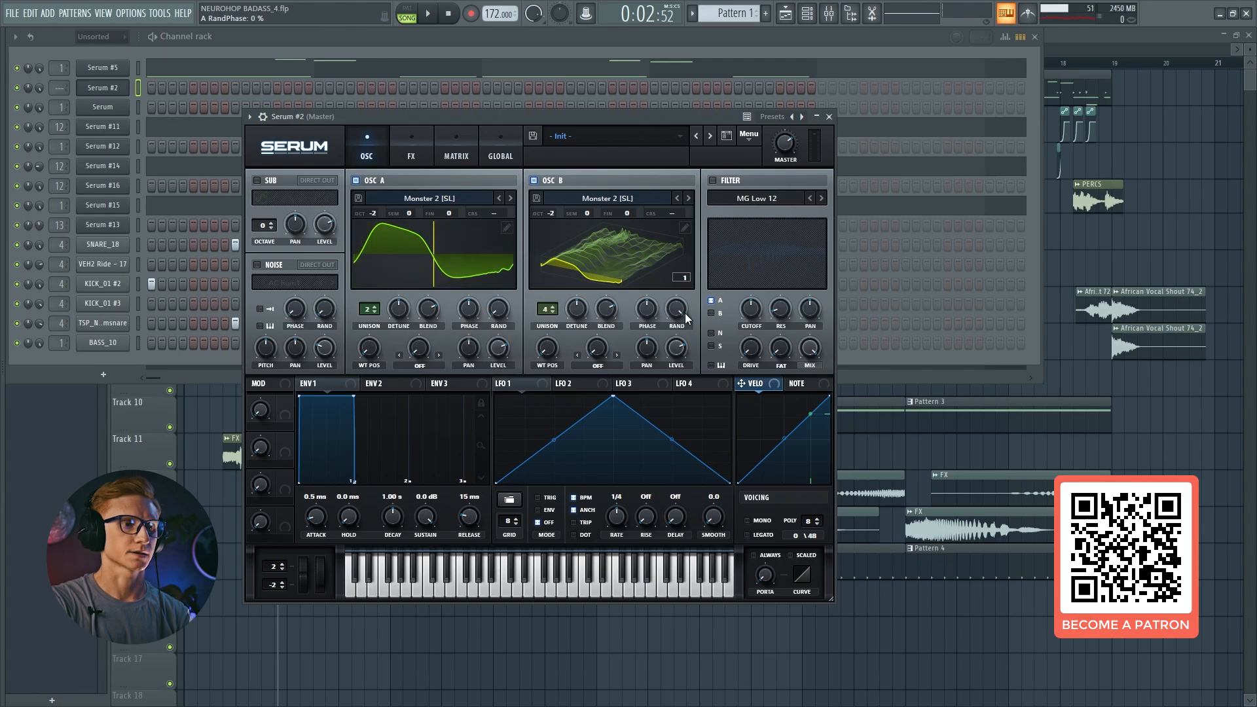
{"action": "left_click_drag", "start_coordinate": [684, 313], "coordinate": [683, 275]}
{"action": "left_click_drag", "start_coordinate": [674, 396], "coordinate": [674, 396]}
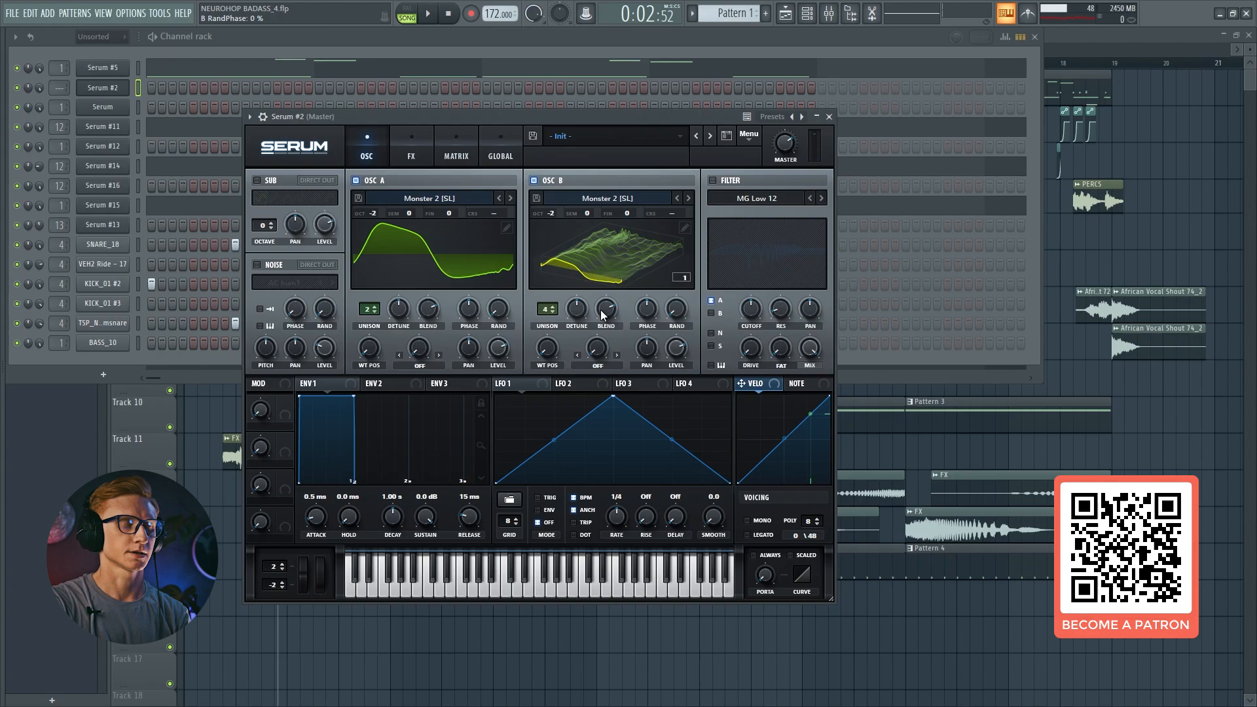
- Raise oscillator A's unison detune to about 0.31, playing a test note before and after the change
{"action": "key", "text": "c"}
{"action": "key", "text": "c"}
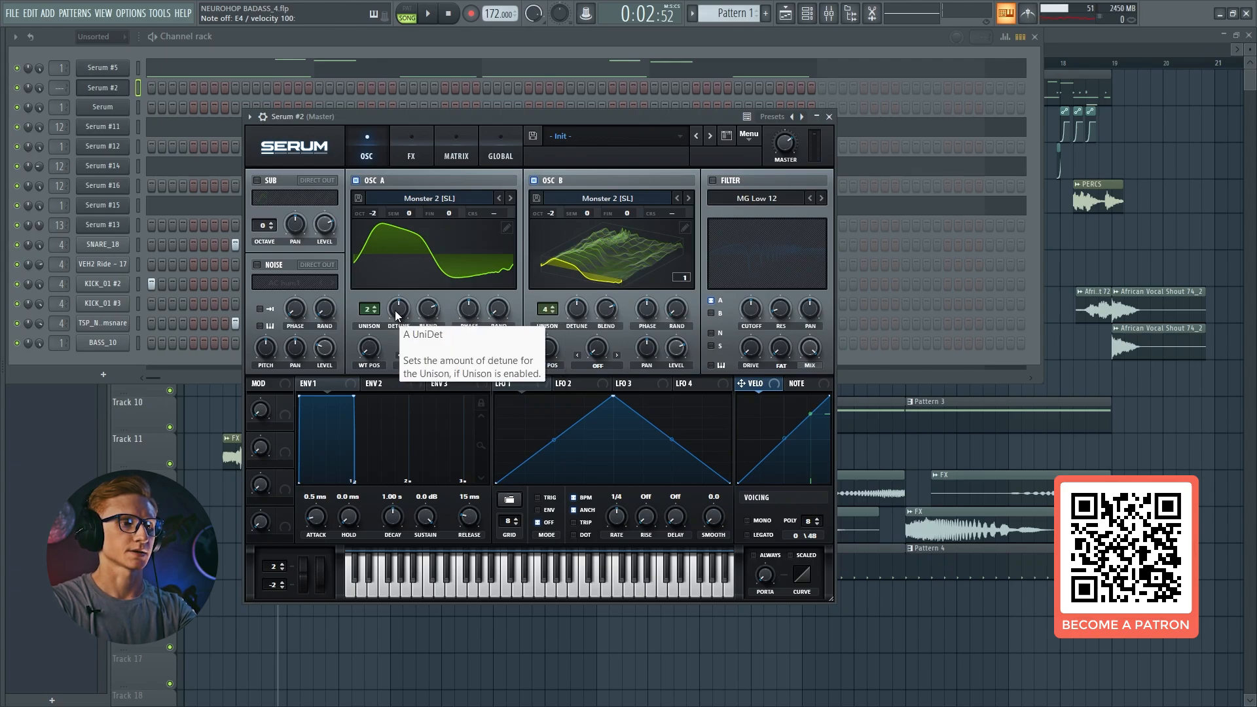
{"action": "left_click_drag", "start_coordinate": [396, 310], "coordinate": [401, 305]}
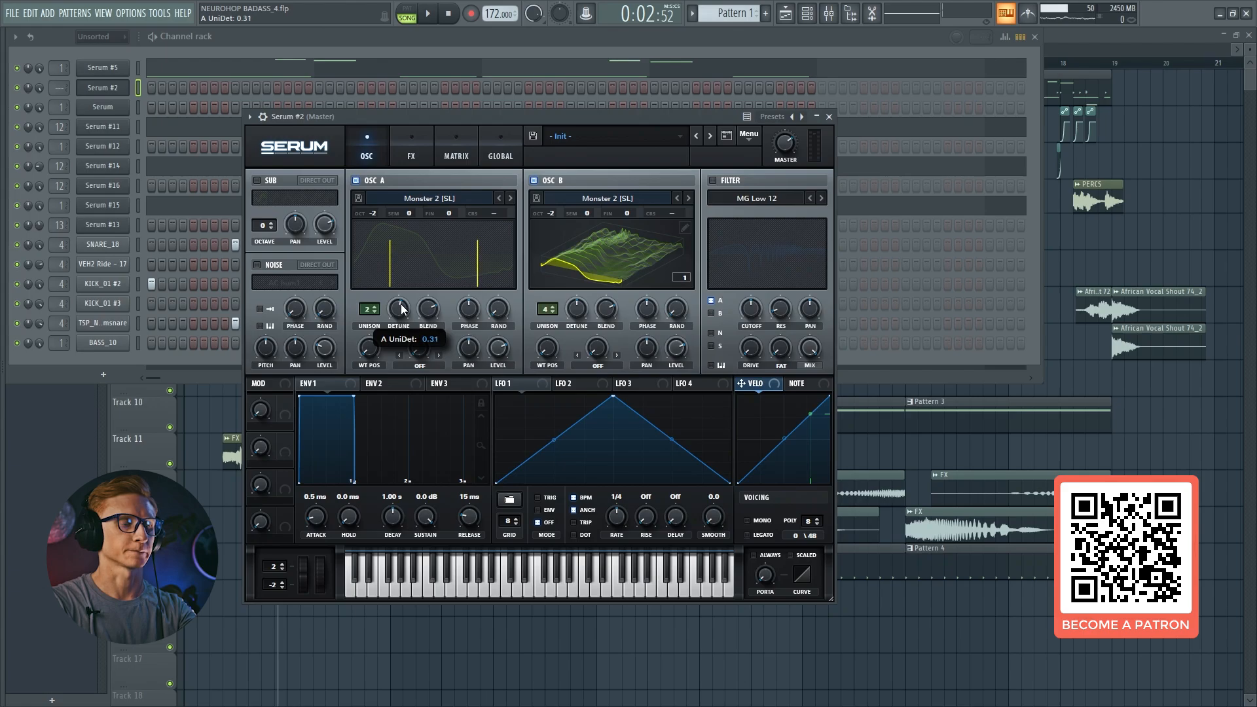
{"action": "key", "text": "c"}
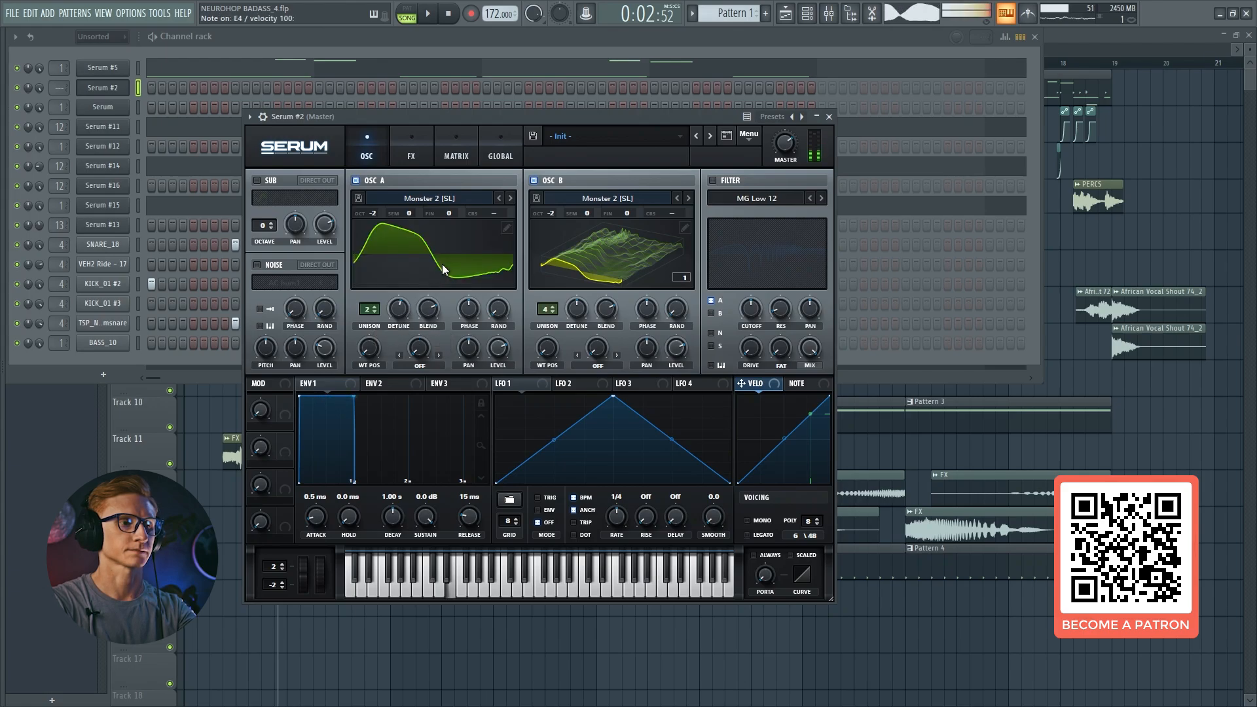
- Set the unison width of both oscillators to 0 in the global settings
{"action": "left_click", "coordinate": [471, 153]}
{"action": "left_click", "coordinate": [513, 141]}
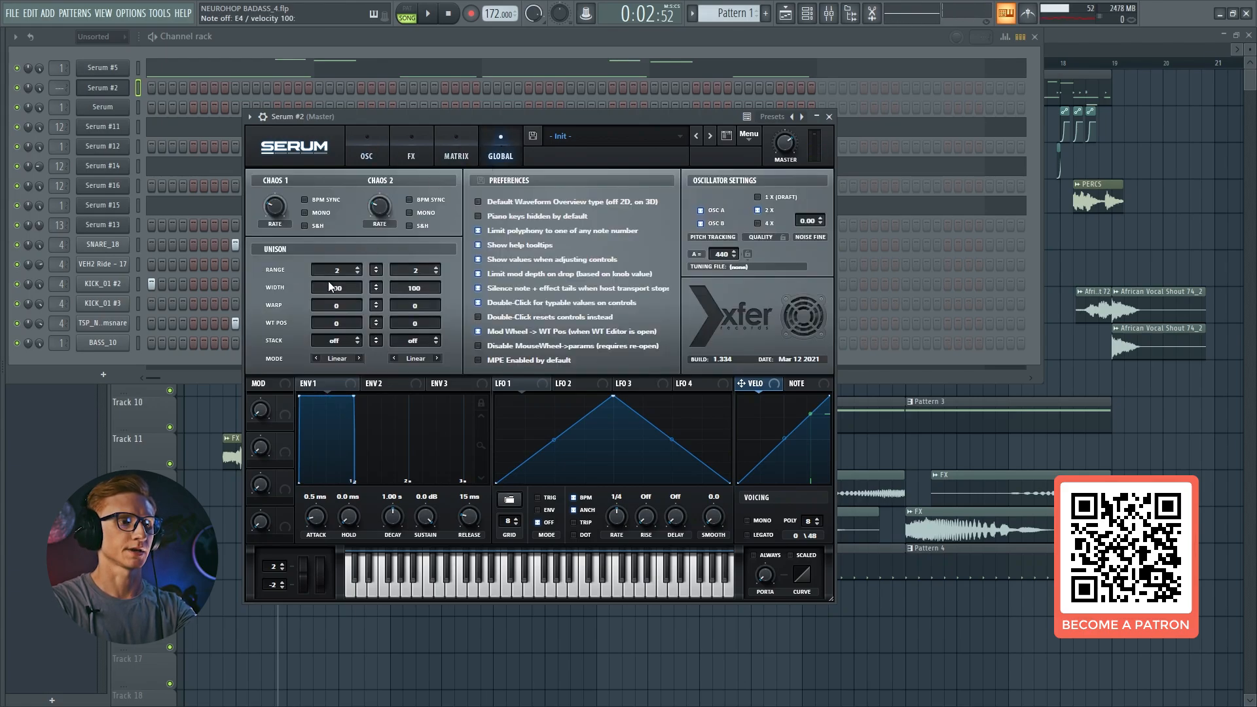
{"action": "left_click_drag", "start_coordinate": [328, 281], "coordinate": [328, 500]}
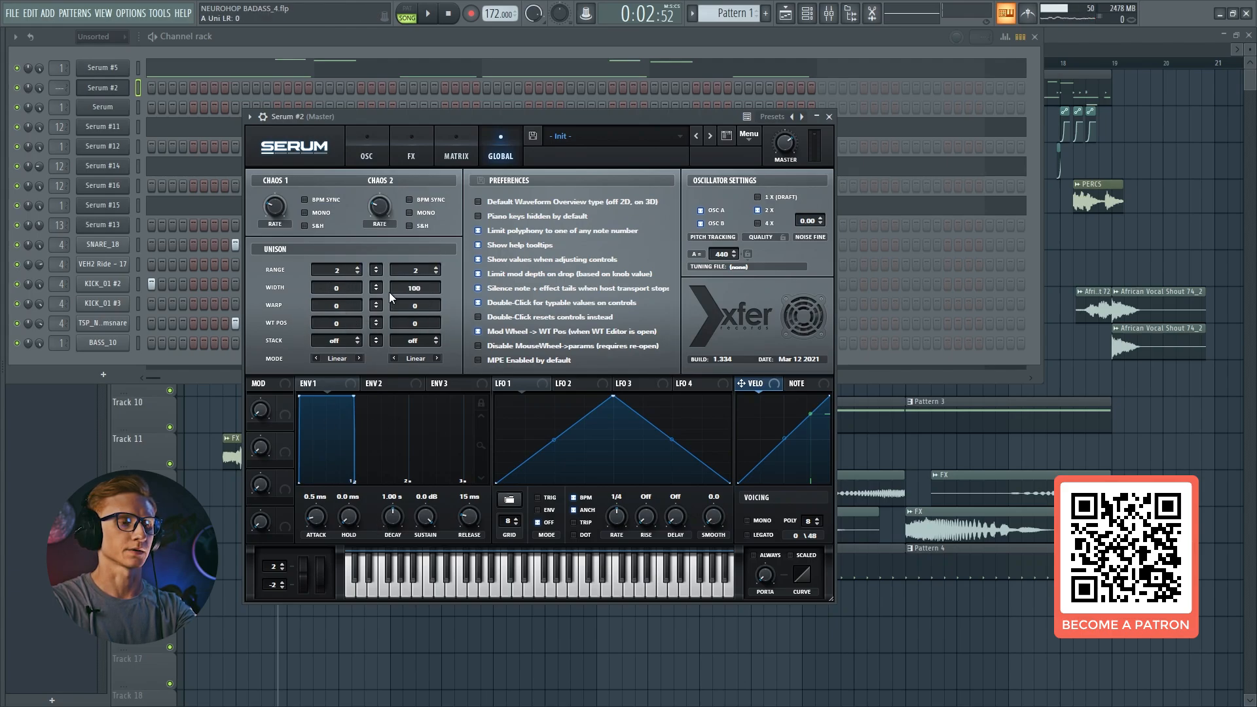
{"action": "left_click_drag", "start_coordinate": [403, 292], "coordinate": [388, 486]}
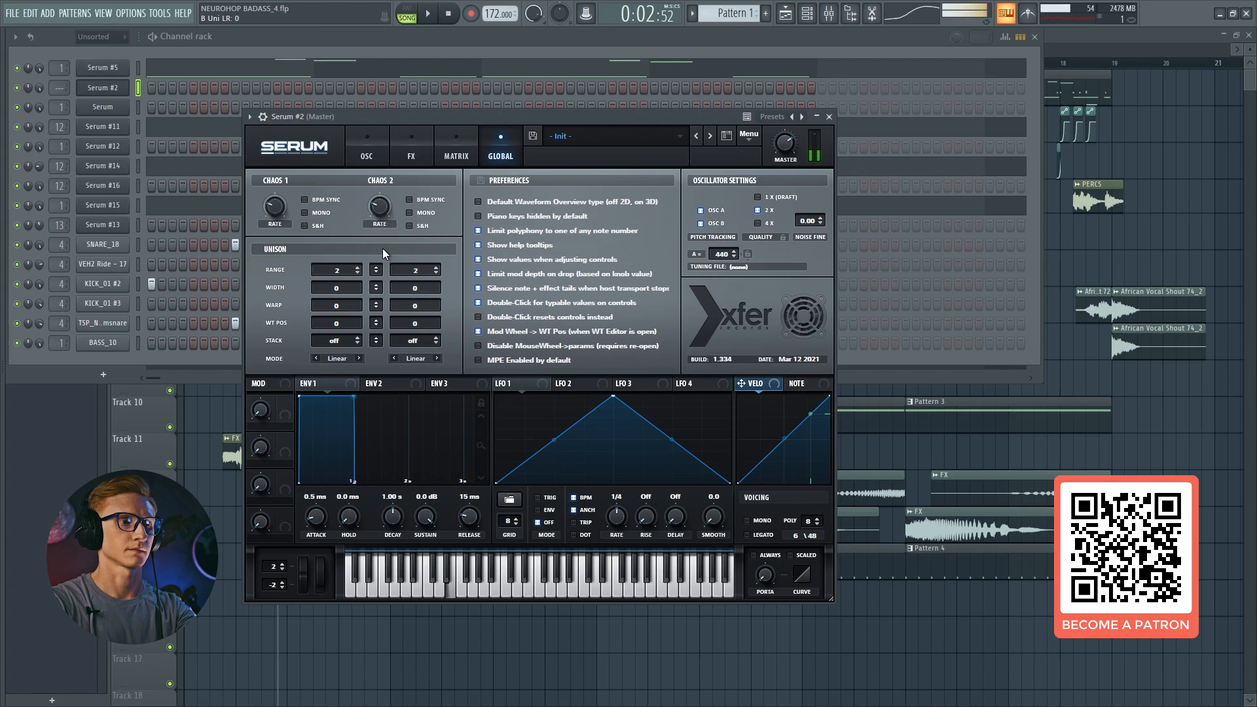
- Enable mono and legato voicing, and set portamento to always glide
{"action": "left_click", "coordinate": [370, 144]}
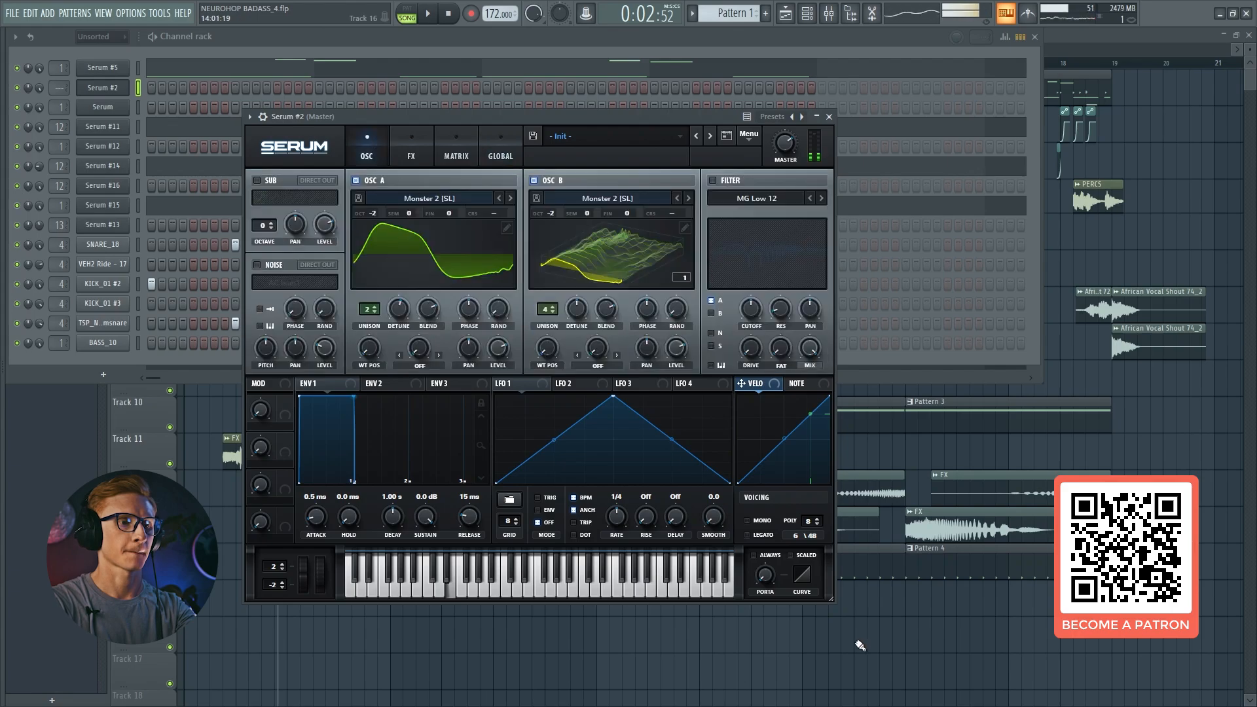
{"action": "left_click", "coordinate": [749, 522]}
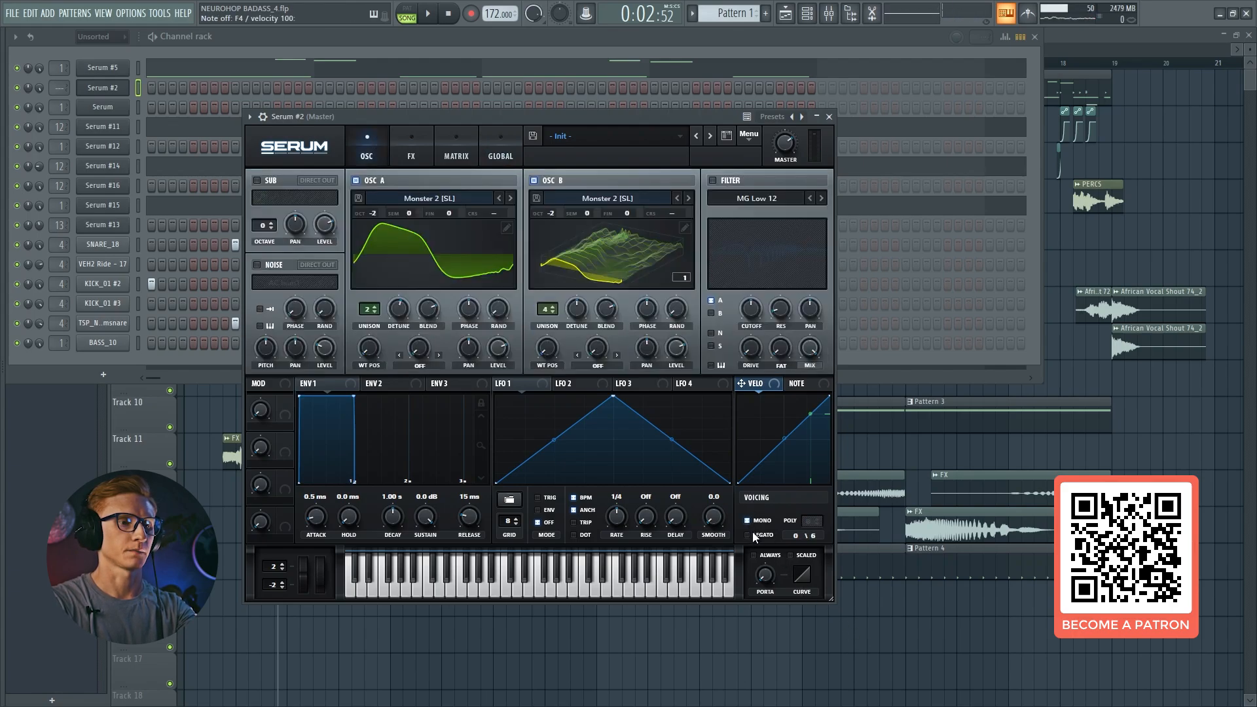
{"action": "left_click", "coordinate": [761, 556]}
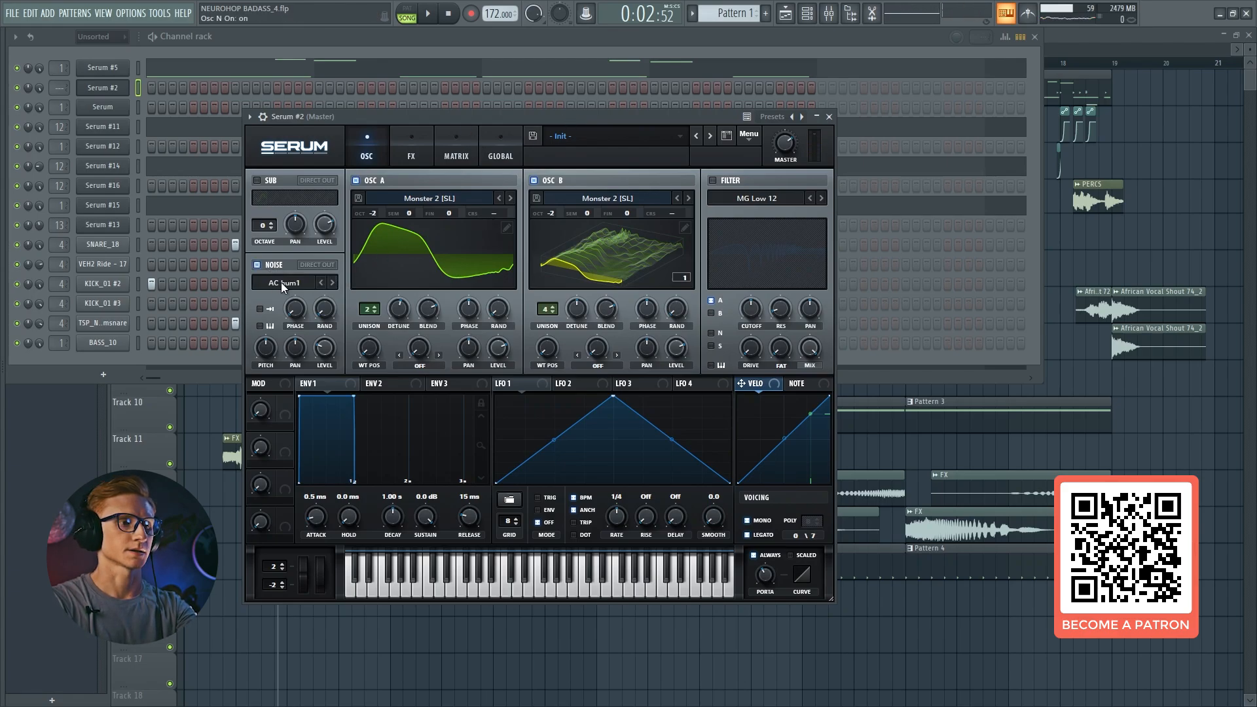
- Load the ARP white sample in the noise oscillator with pitch at 100% and level at about 49%, and play test notes
{"action": "left_click", "coordinate": [281, 281]}
{"action": "mouse_move", "coordinate": [317, 300]}
{"action": "left_click", "coordinate": [426, 351]}
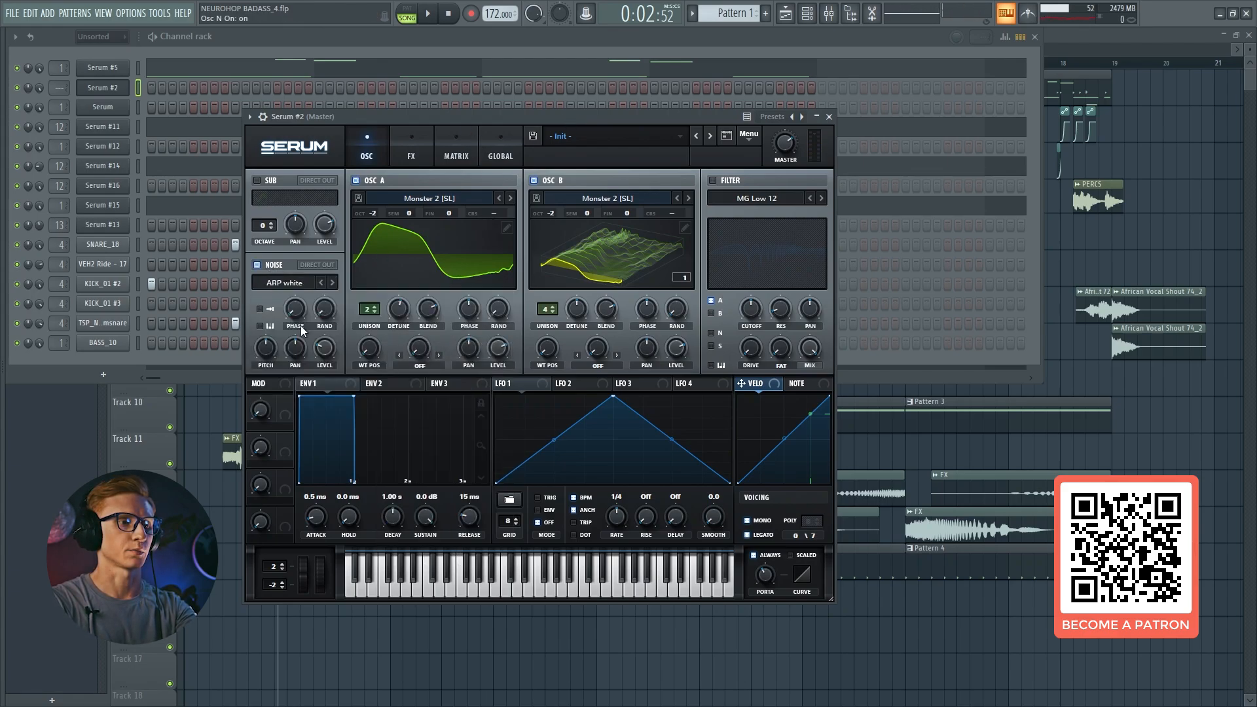
{"action": "left_click_drag", "start_coordinate": [267, 353], "coordinate": [305, 243]}
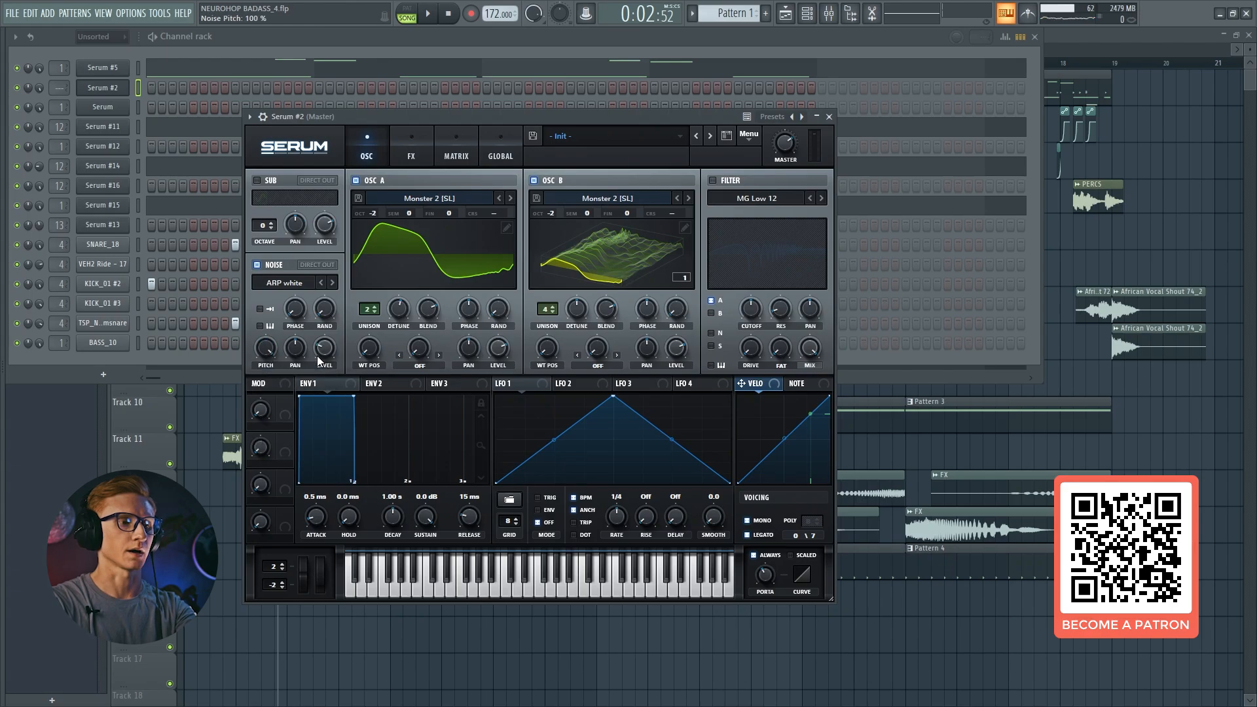
{"action": "left_click_drag", "start_coordinate": [327, 351], "coordinate": [341, 326]}
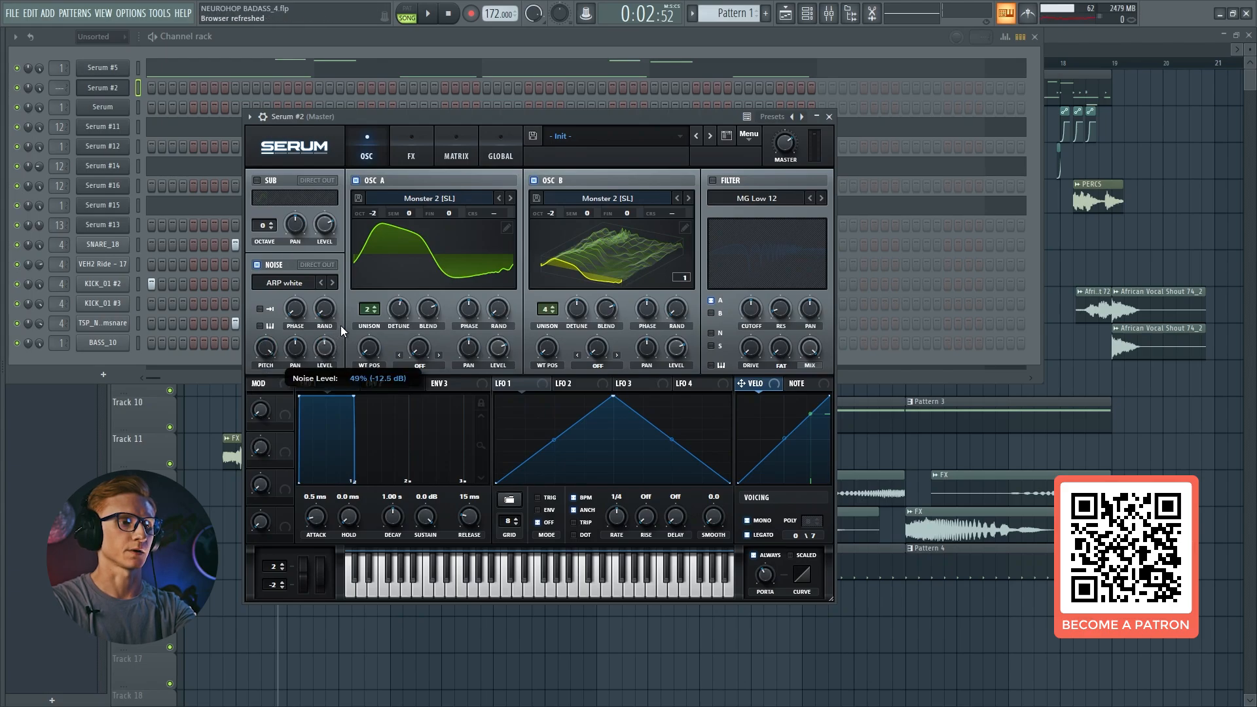
{"action": "key", "text": "c"}
{"action": "key", "text": "v"}
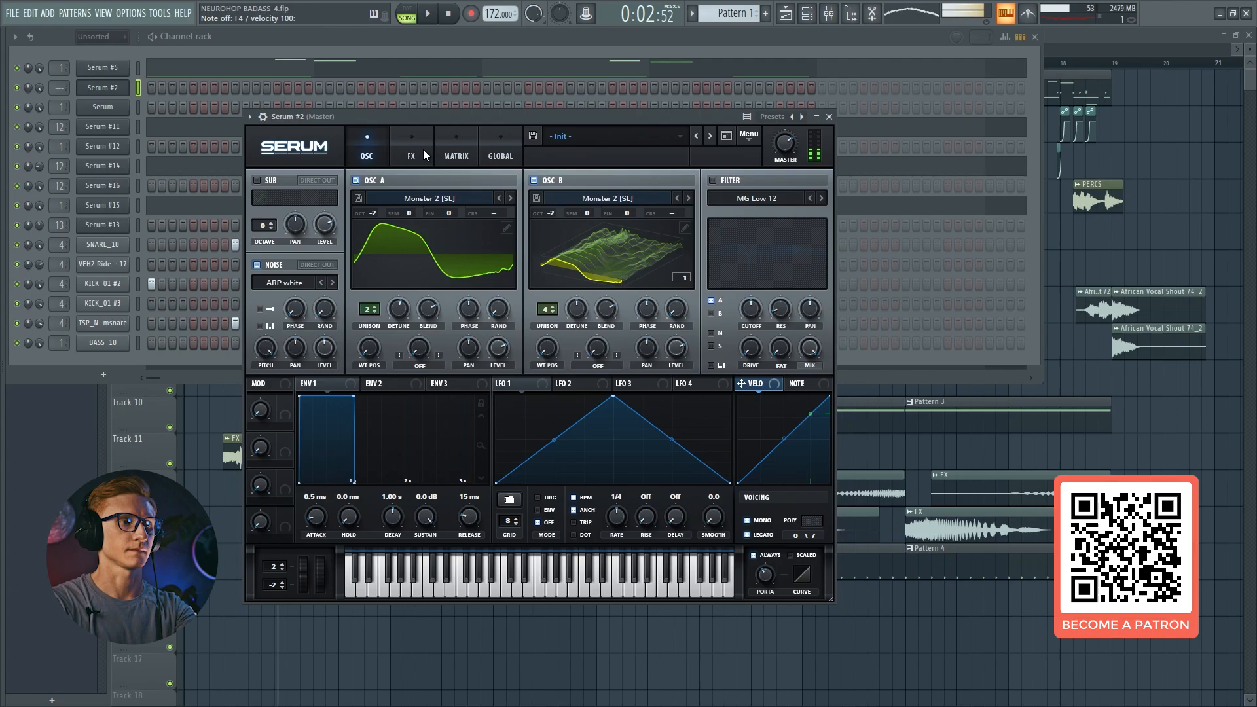
- Enable the distortion effect in Tube mode, raise its drive well above the default, and play test notes
{"action": "left_click", "coordinate": [412, 153]}
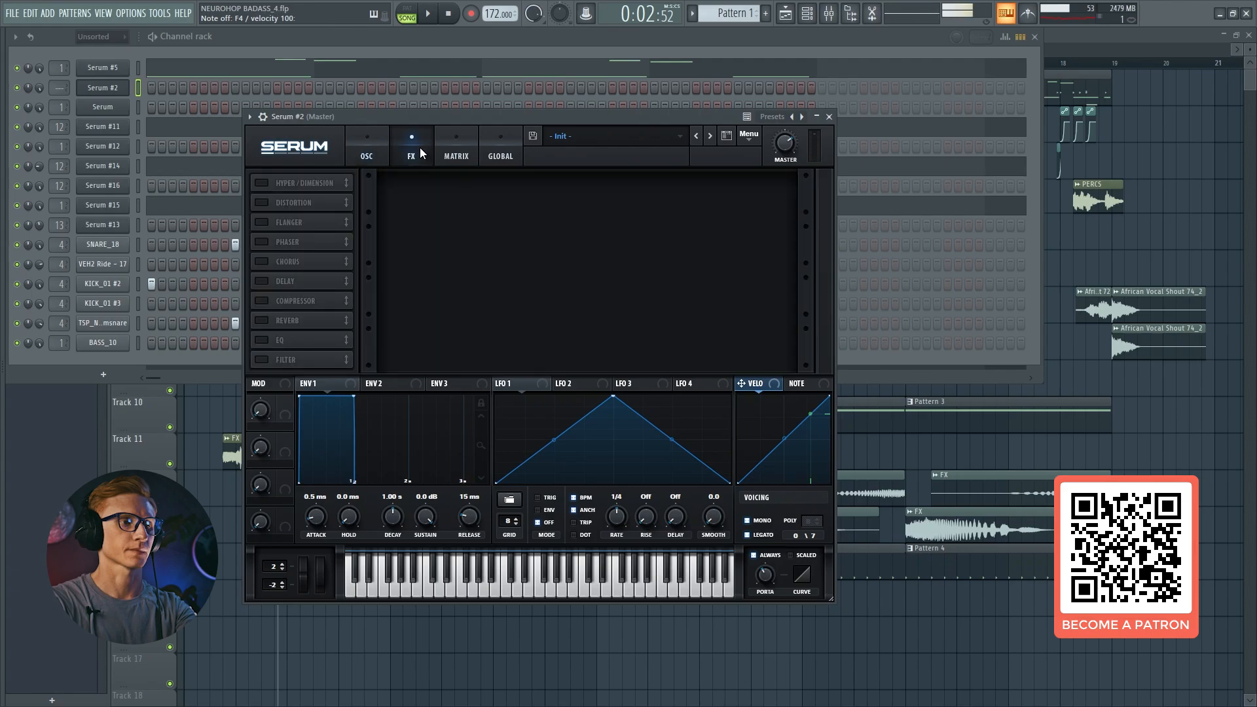
{"action": "left_click", "coordinate": [260, 202]}
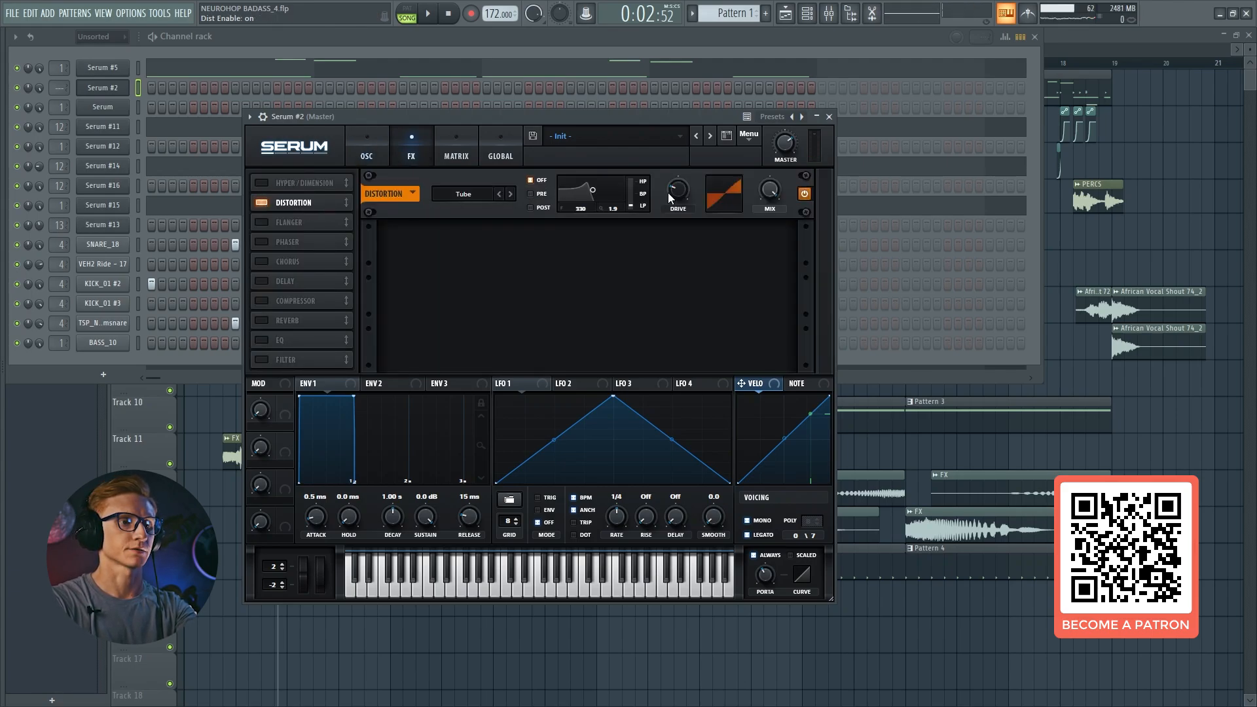
{"action": "mouse_move", "coordinate": [673, 198]}
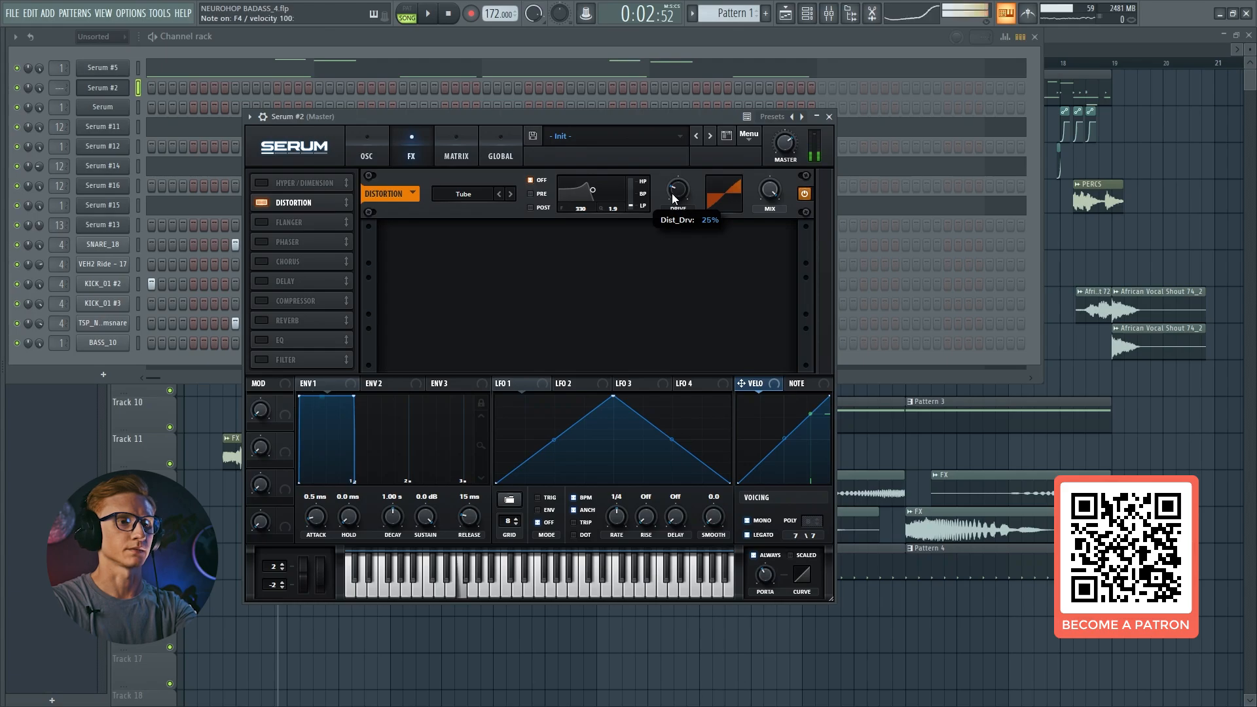
{"action": "left_click_drag", "start_coordinate": [673, 198], "coordinate": [666, 98]}
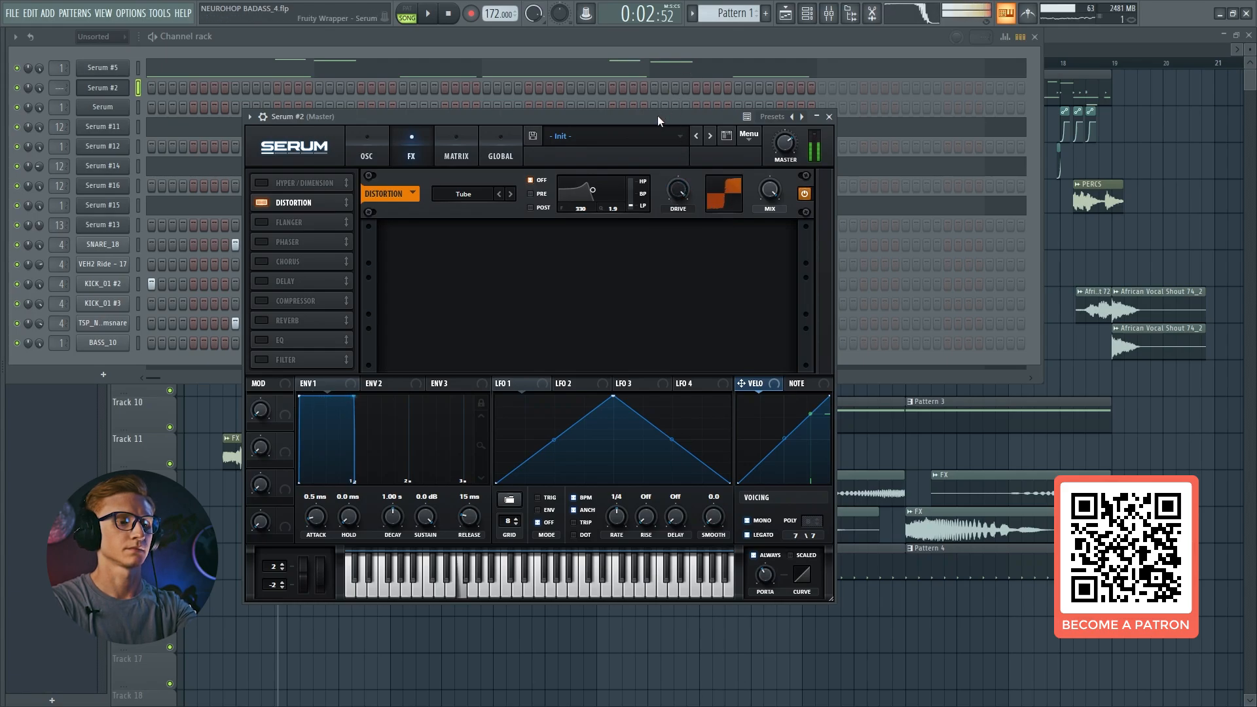
{"action": "key", "text": "q"}
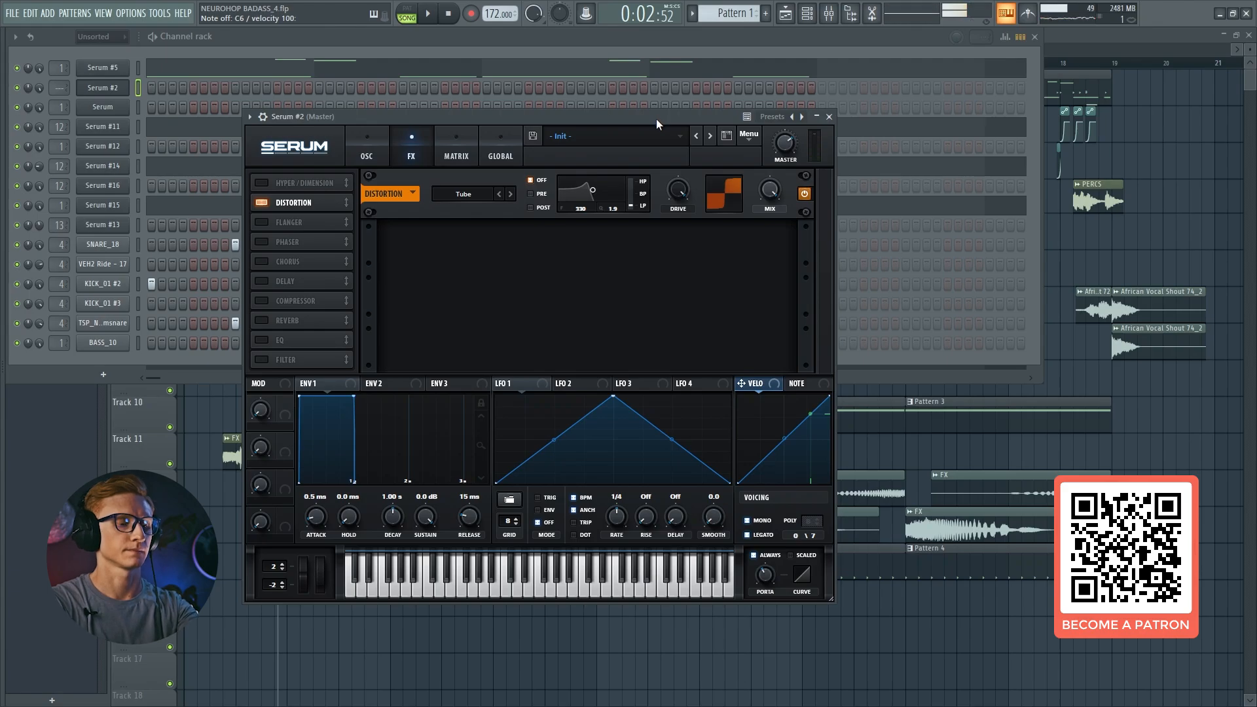
{"action": "key", "text": "b"}
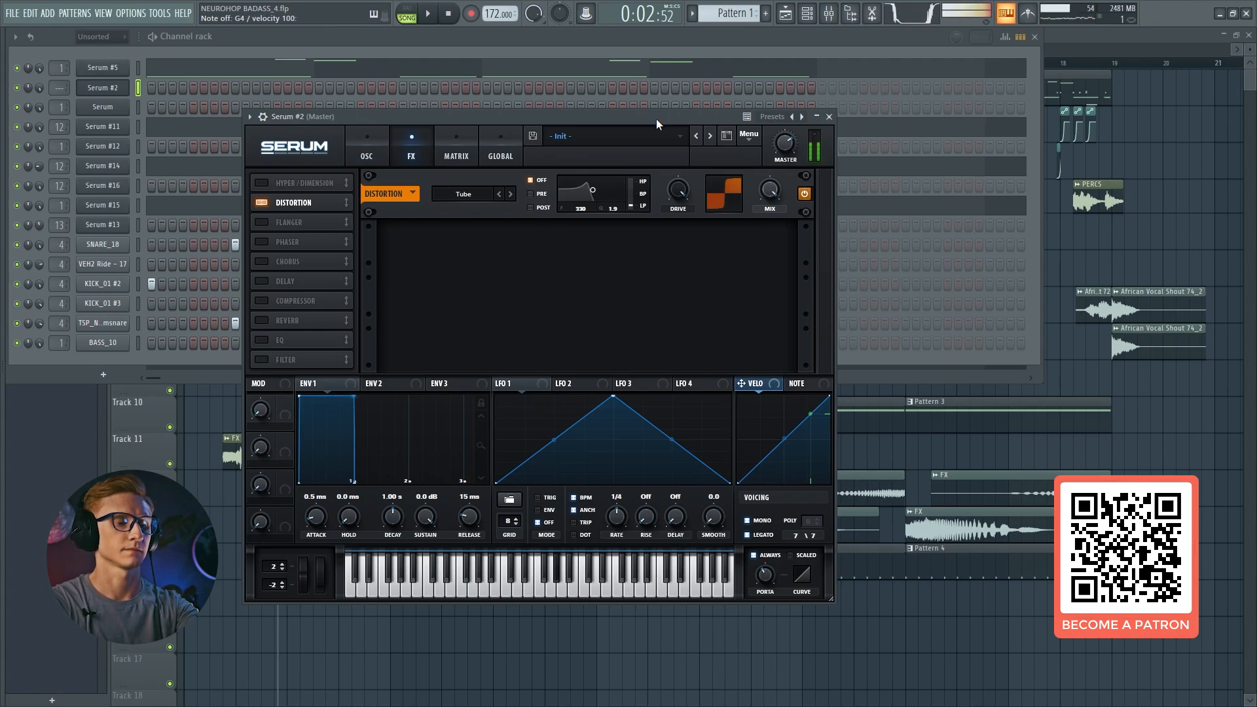
{"action": "key", "text": "t"}
{"action": "left_click", "coordinate": [370, 156]}
{"action": "key", "text": "b"}
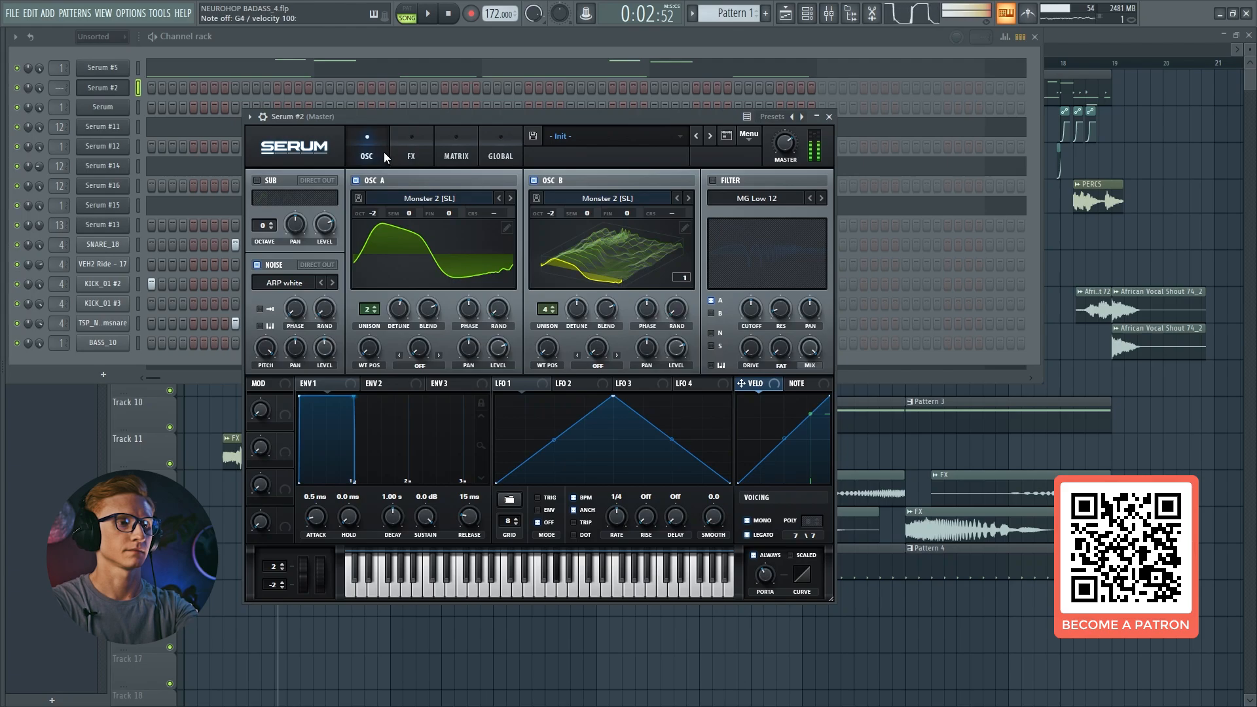
{"action": "key", "text": "t"}
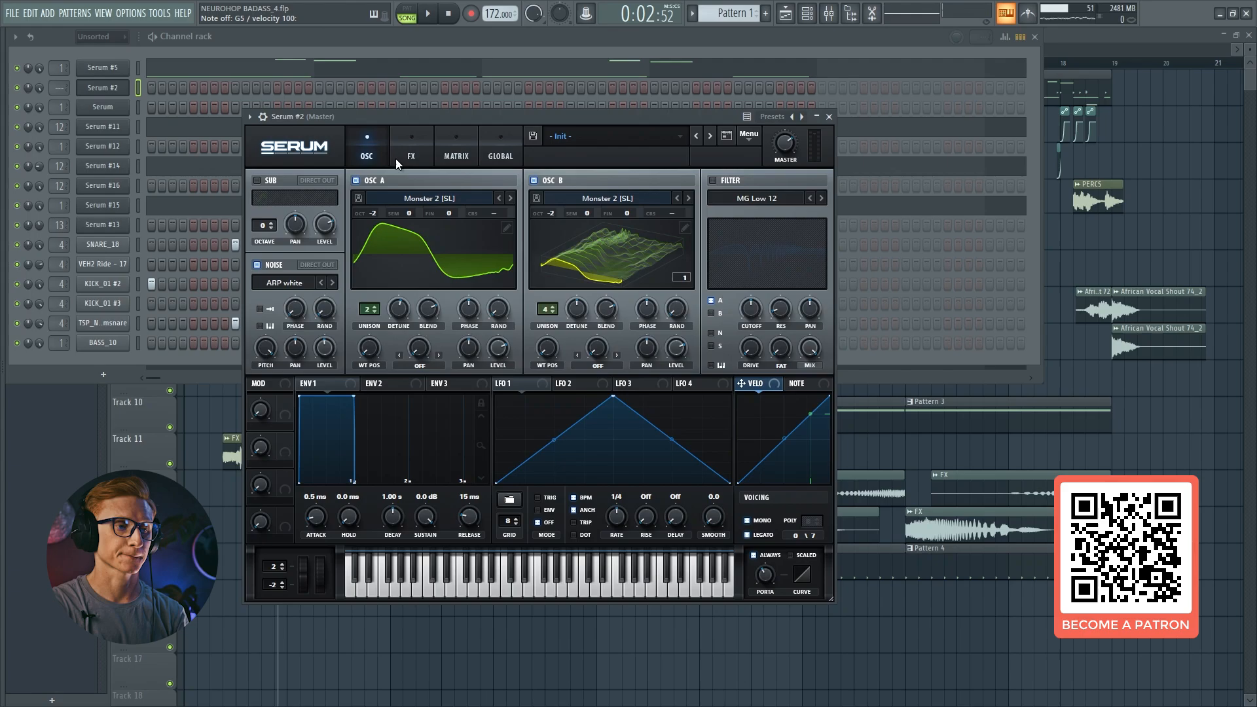
- Reshape LFO 1 into a steep falling curve in trigger mode, set its rate to 2 bar, and play a test note
{"action": "left_click", "coordinate": [548, 389]}
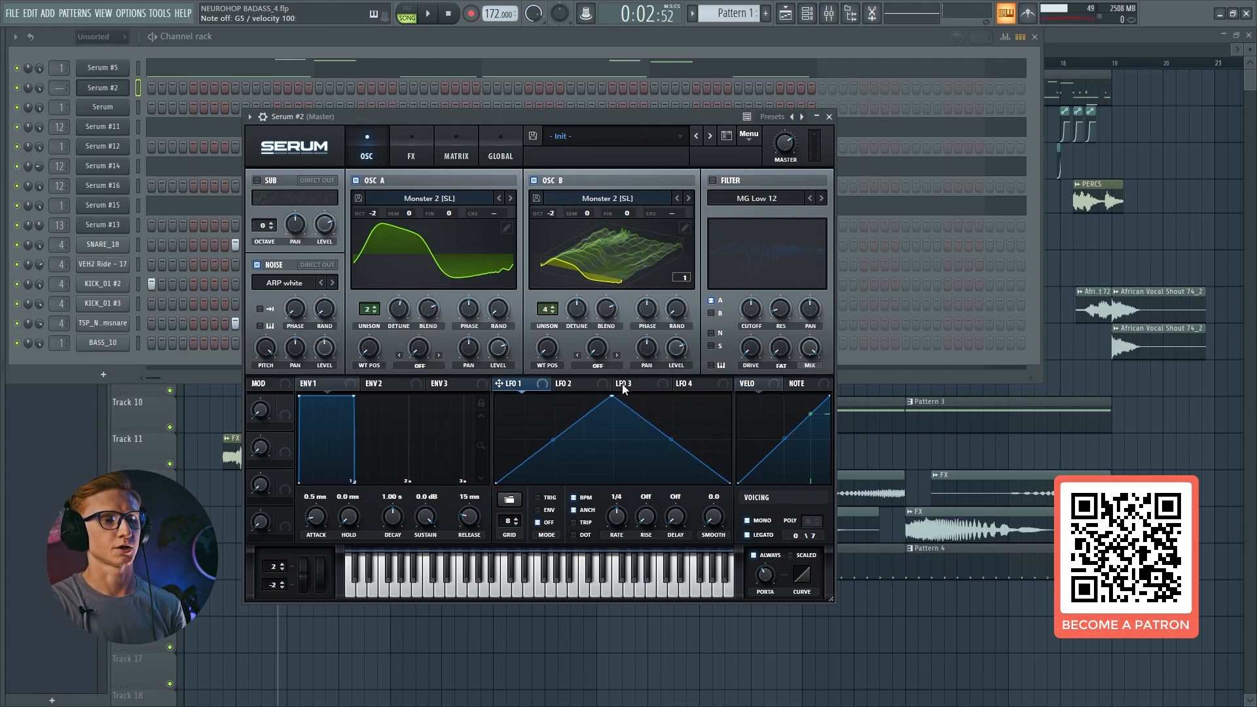
{"action": "left_click_drag", "start_coordinate": [609, 399], "coordinate": [400, 337]}
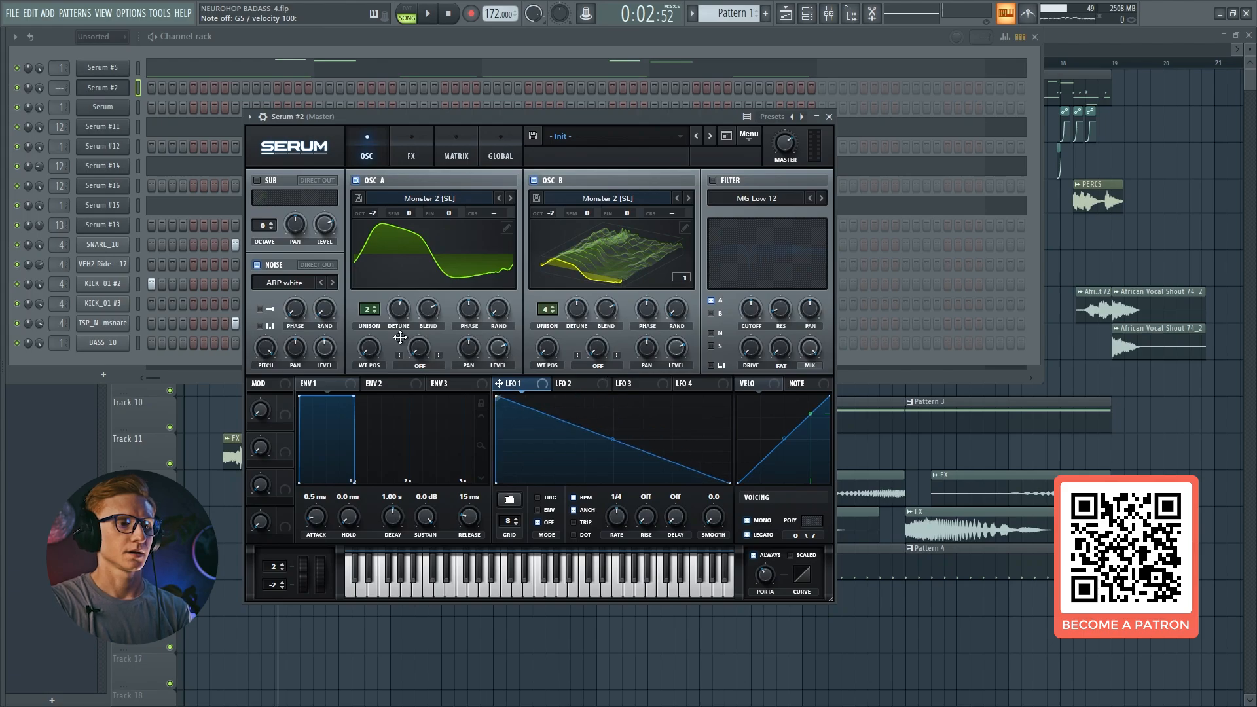
{"action": "left_click_drag", "start_coordinate": [614, 440], "coordinate": [603, 476]}
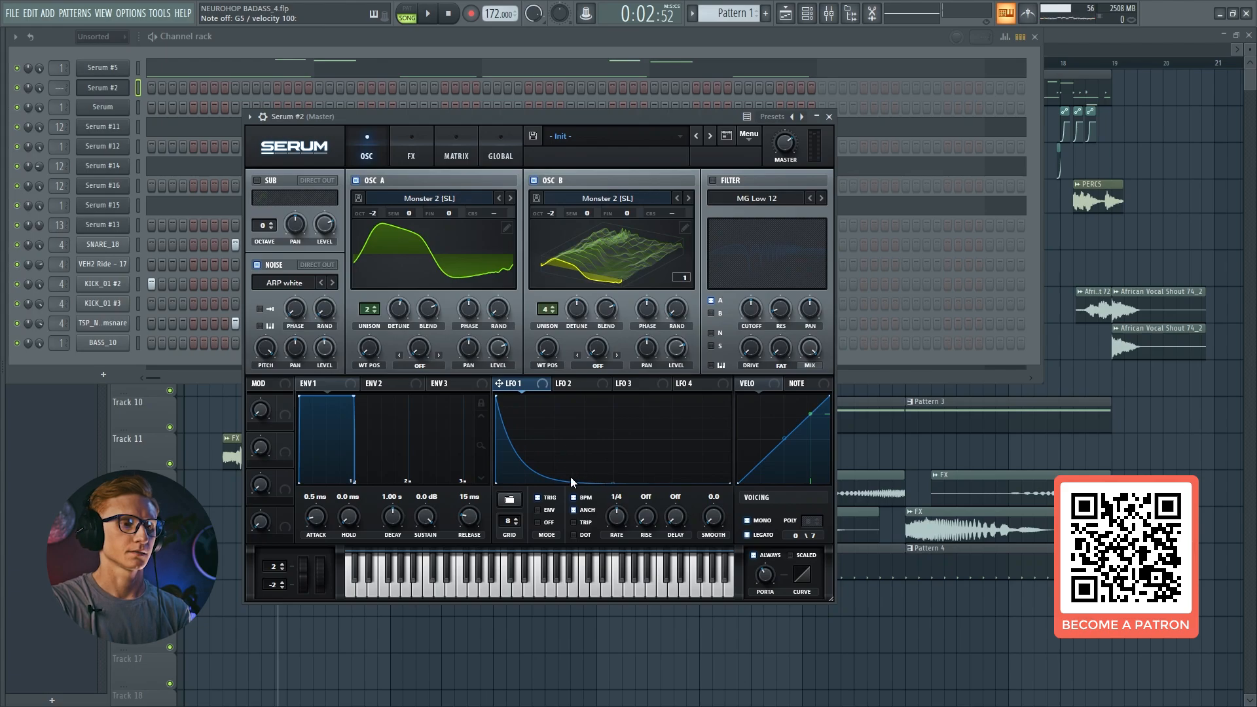
{"action": "mouse_move", "coordinate": [571, 478]}
{"action": "left_mouse_down"}
{"action": "mouse_move", "coordinate": [597, 489]}
{"action": "mouse_move", "coordinate": [555, 477]}
{"action": "left_mouse_up"}
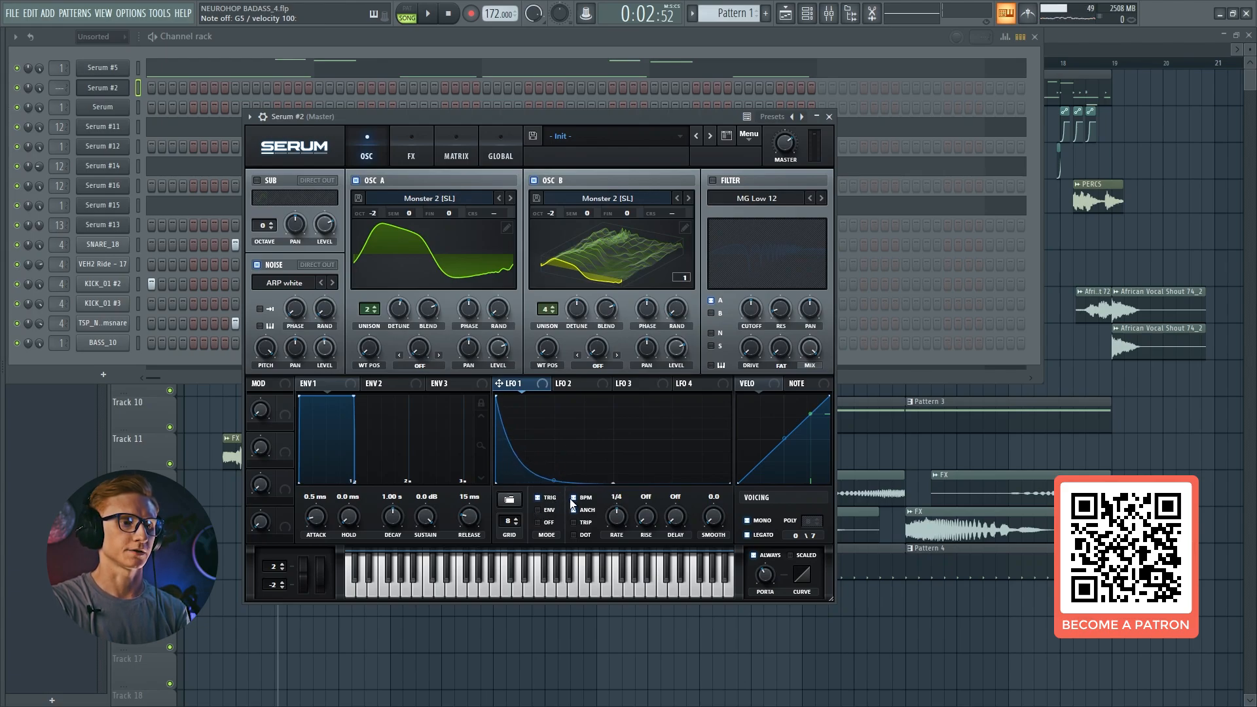
{"action": "left_click_drag", "start_coordinate": [616, 516], "coordinate": [610, 532]}
{"action": "key", "text": "c"}
- Route LFO 1 to the global master tuning in the modulation matrix with an amount of 3
{"action": "left_click", "coordinate": [457, 154]}
{"action": "left_click", "coordinate": [521, 207]}
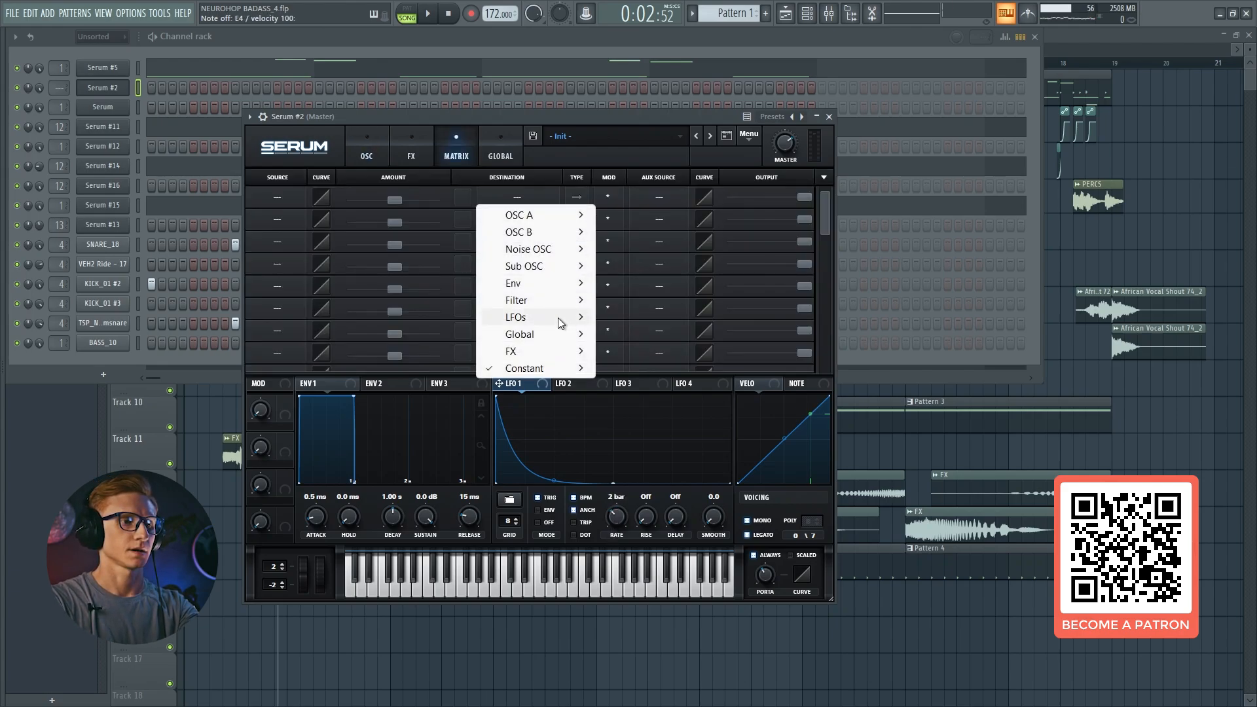
{"action": "mouse_move", "coordinate": [555, 335]}
{"action": "left_click", "coordinate": [619, 336]}
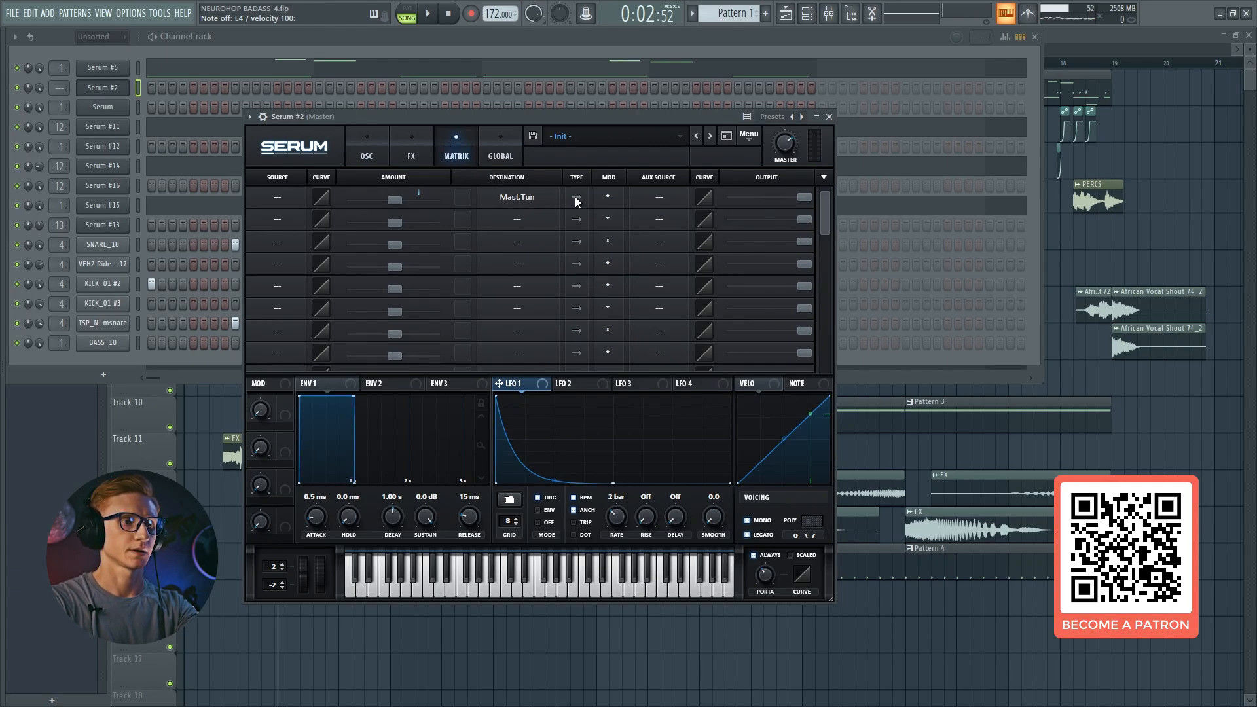
{"action": "left_click", "coordinate": [283, 198]}
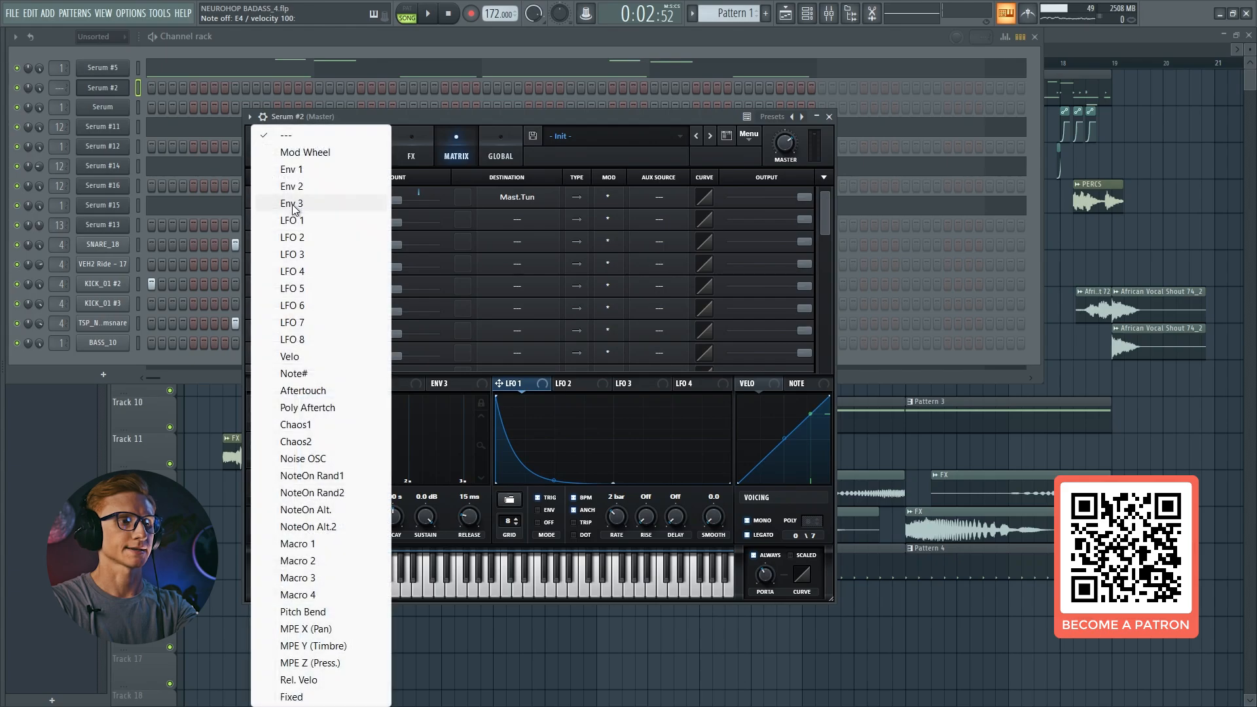
{"action": "left_click", "coordinate": [296, 220]}
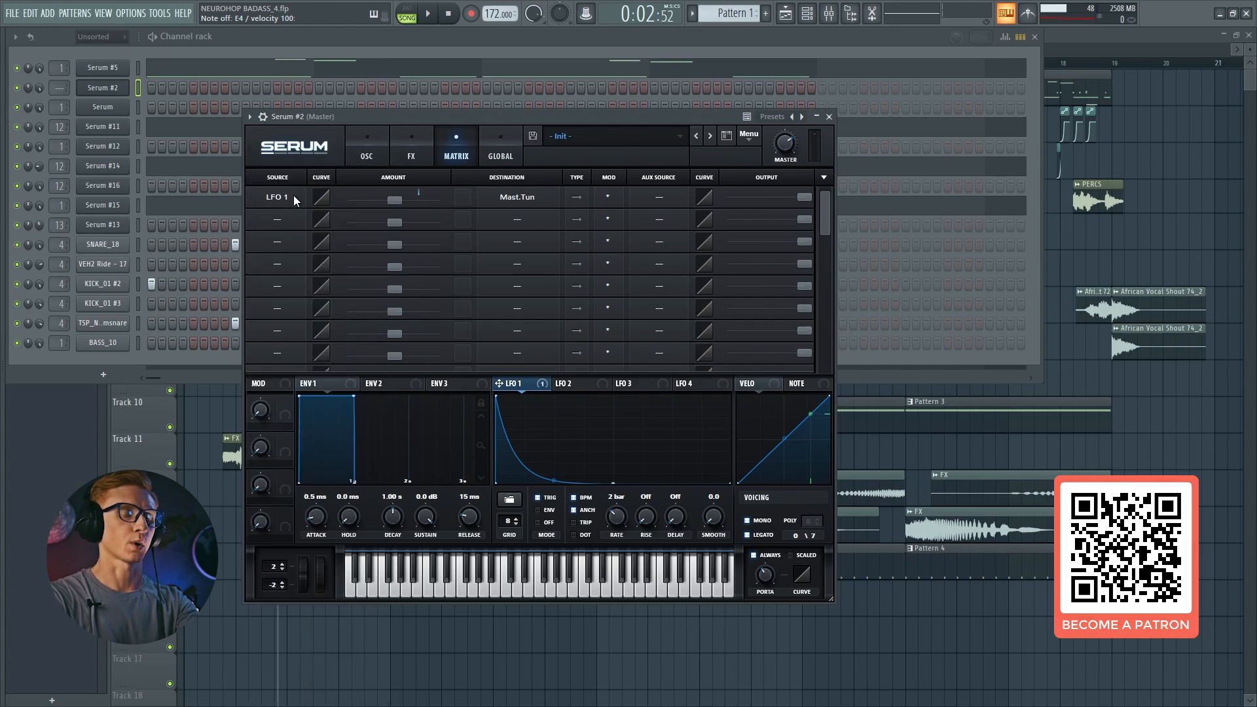
{"action": "double_click", "coordinate": [393, 200]}
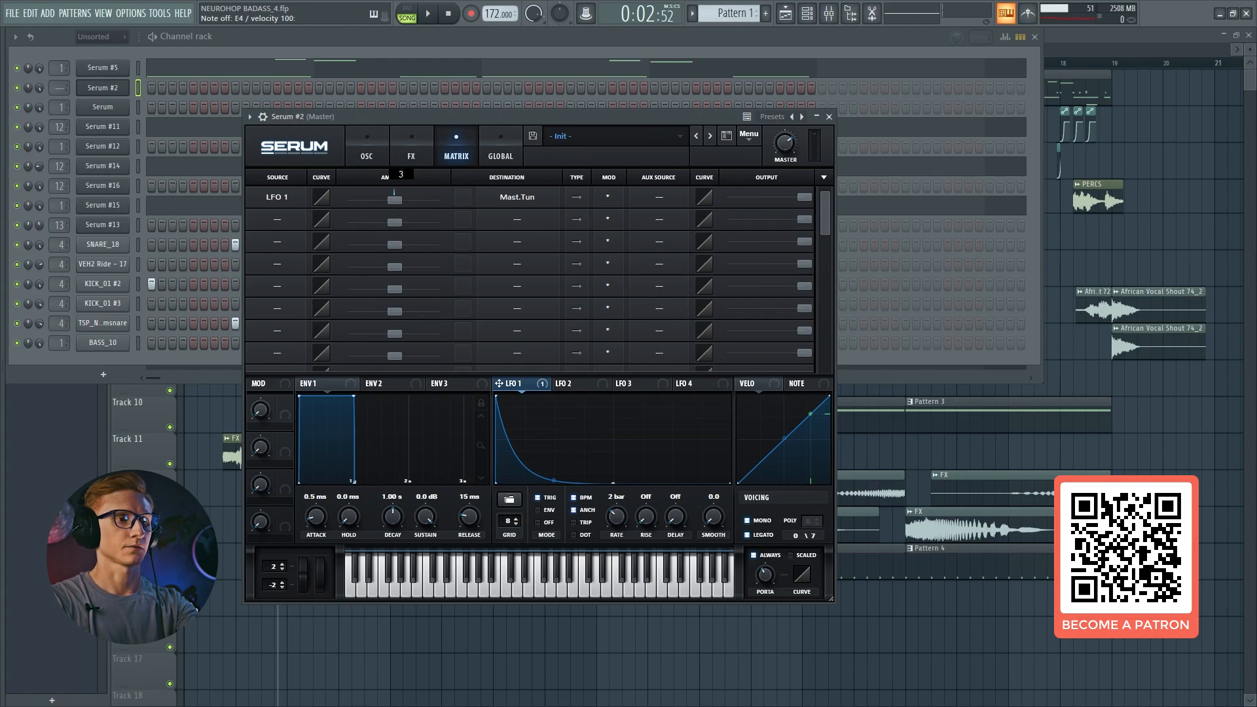
{"action": "type", "text": "3"}
{"action": "key", "text": "Return"}
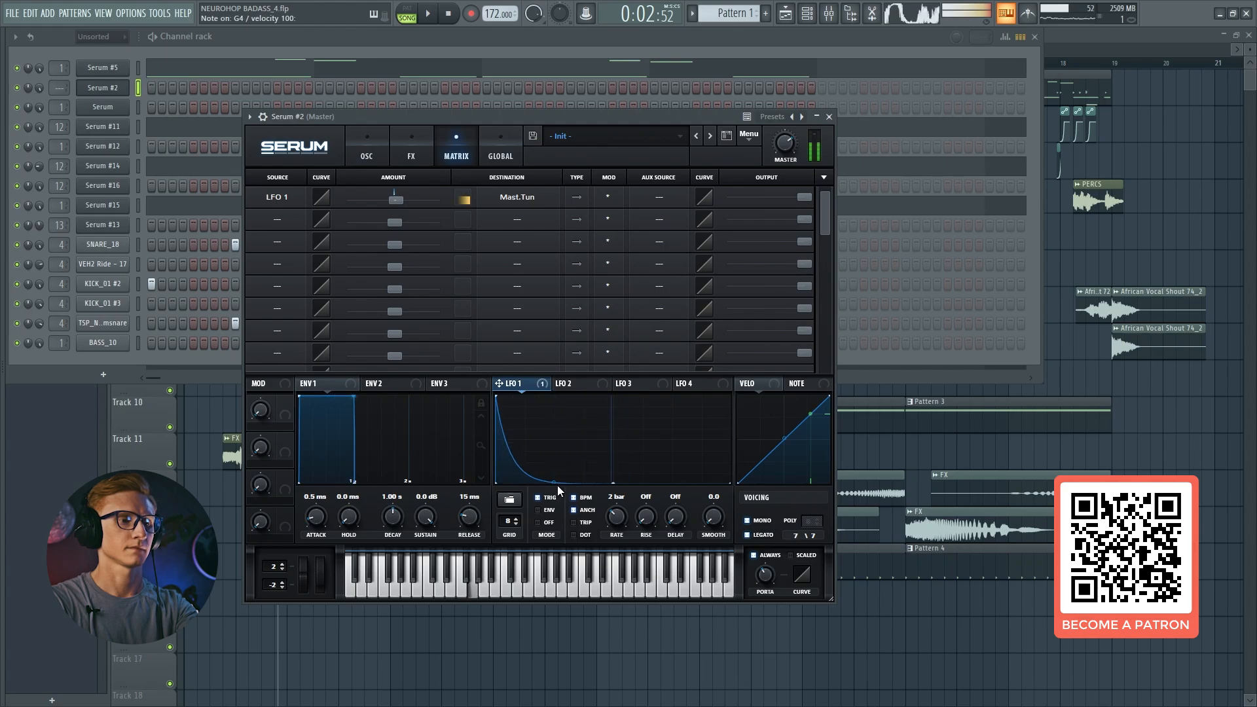
- Enable the filter, choose the Flg - type, and route oscillators A and B and the noise through it
{"action": "left_click", "coordinate": [375, 153]}
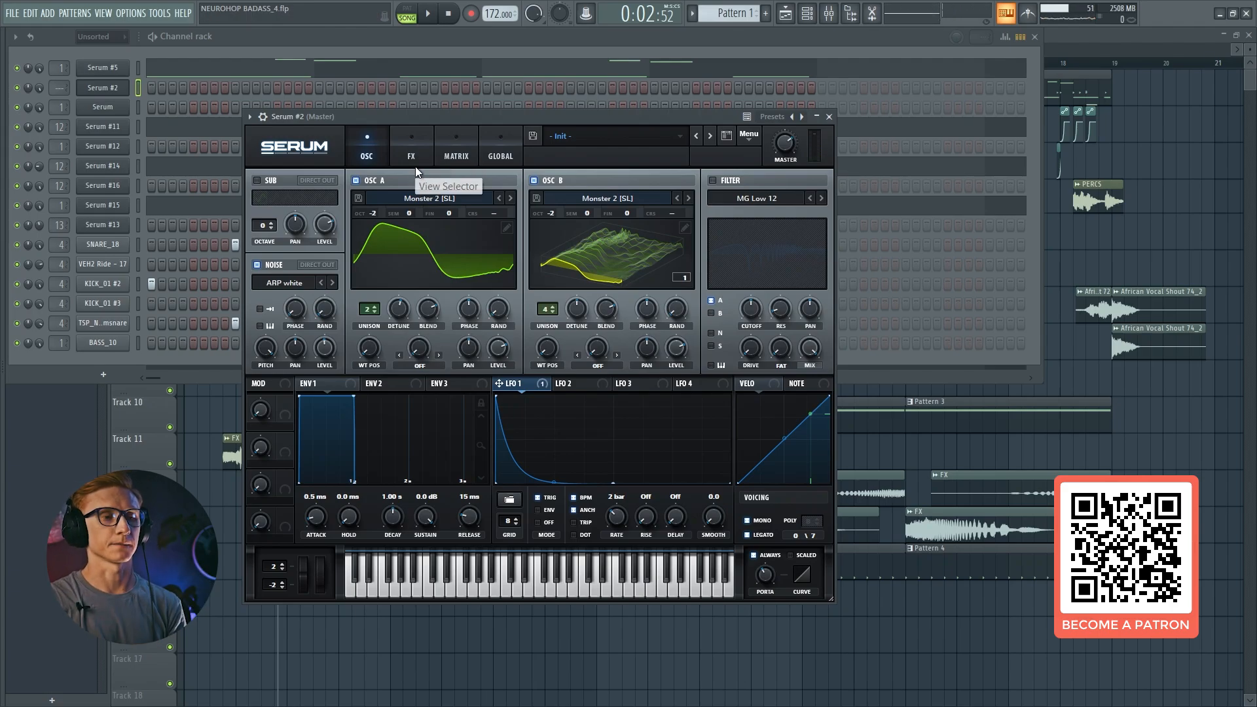
{"action": "left_click", "coordinate": [712, 180]}
{"action": "left_click", "coordinate": [765, 196]}
{"action": "mouse_move", "coordinate": [766, 249]}
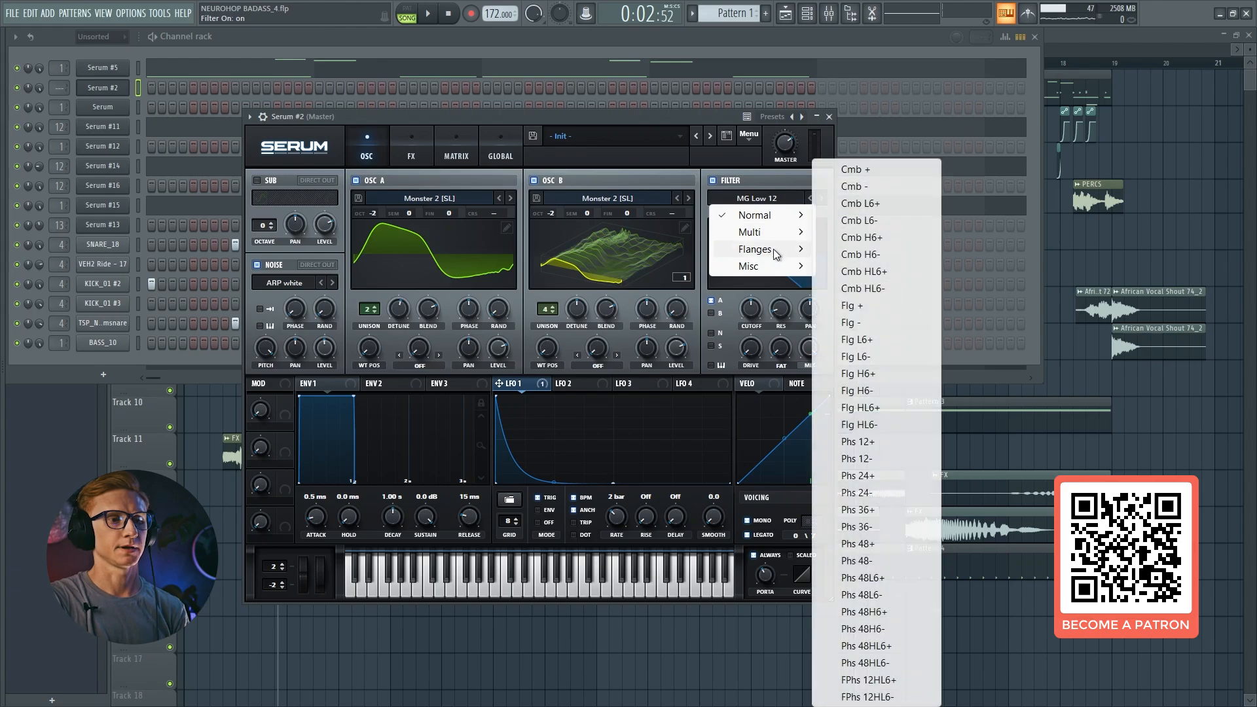
{"action": "left_click", "coordinate": [826, 314]}
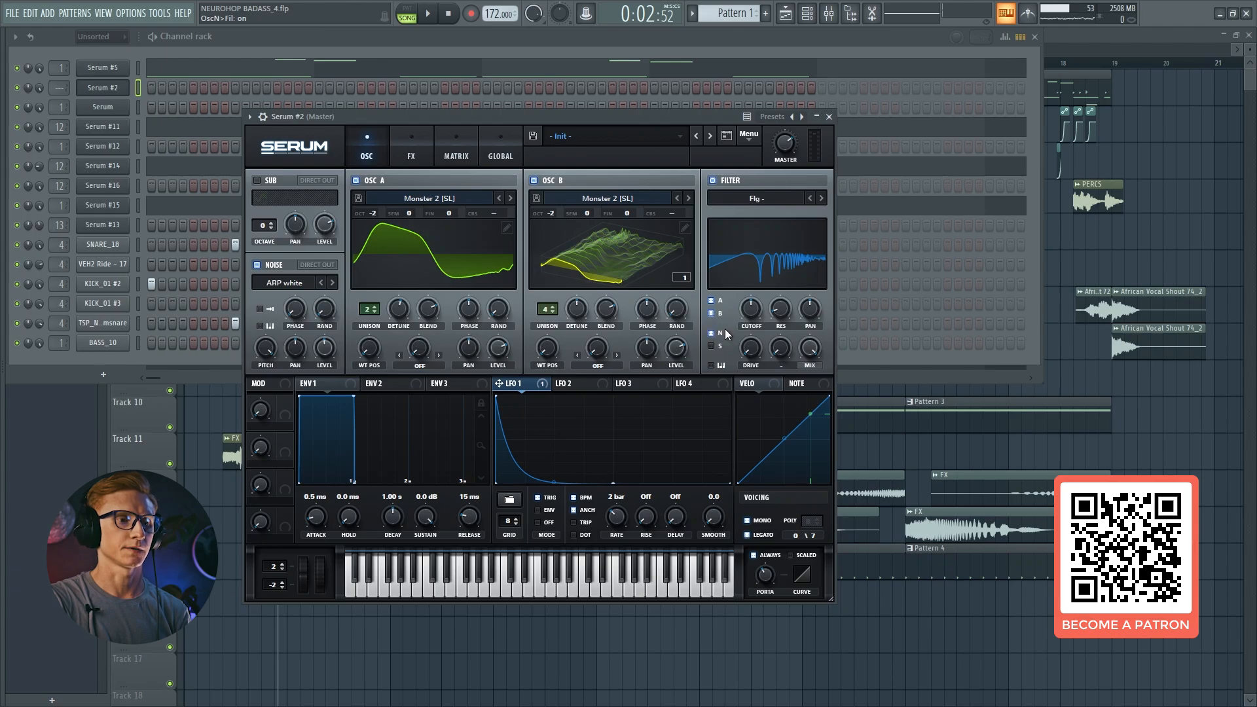
- Set the filter's cutoff to 220 Hz, trying a lower cutoff for comparison, and play a test note
{"action": "double_click", "coordinate": [751, 308]}
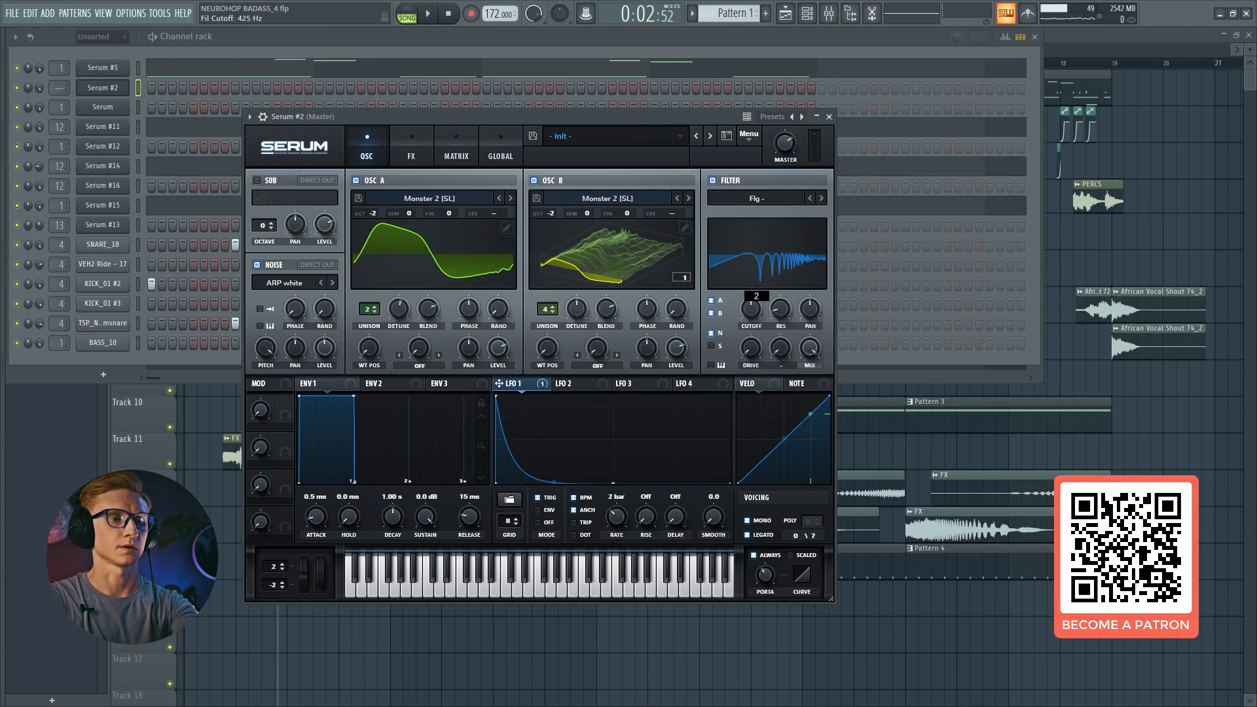
{"action": "key", "text": "Return"}
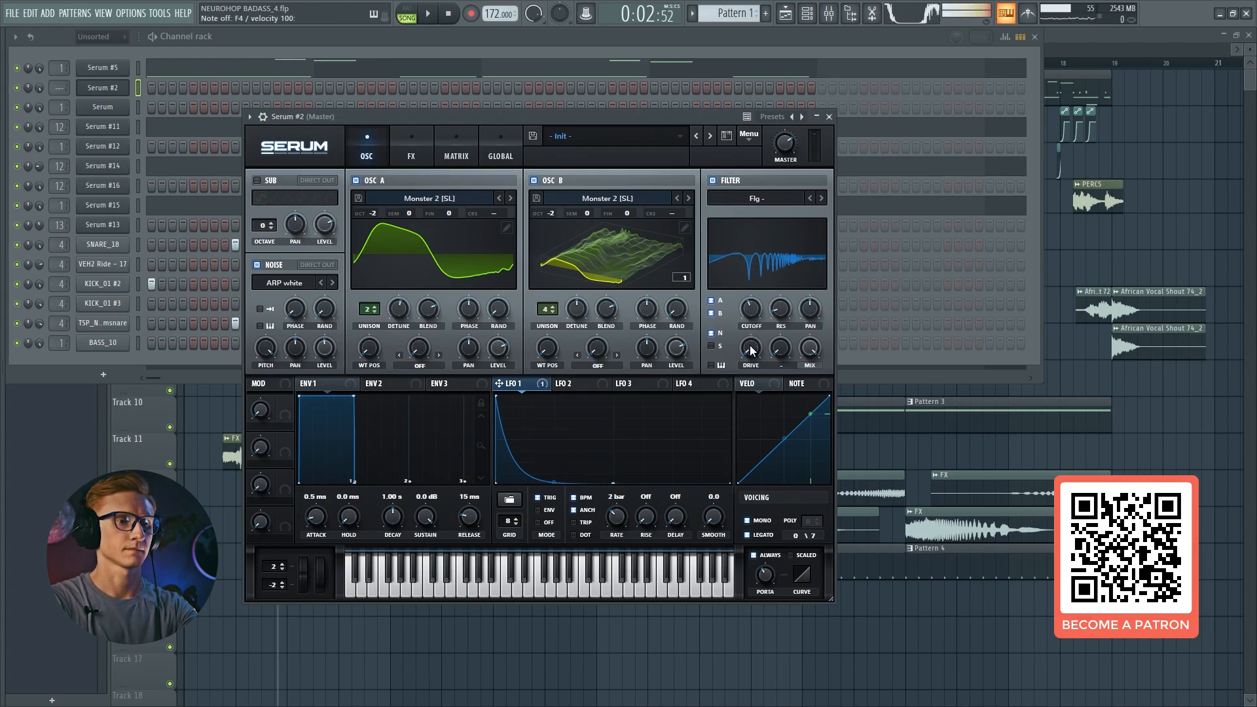
{"action": "mouse_move", "coordinate": [752, 312]}
{"action": "left_mouse_down"}
{"action": "mouse_move", "coordinate": [764, 287]}
{"action": "mouse_move", "coordinate": [751, 343]}
{"action": "mouse_move", "coordinate": [756, 328]}
{"action": "left_mouse_up"}
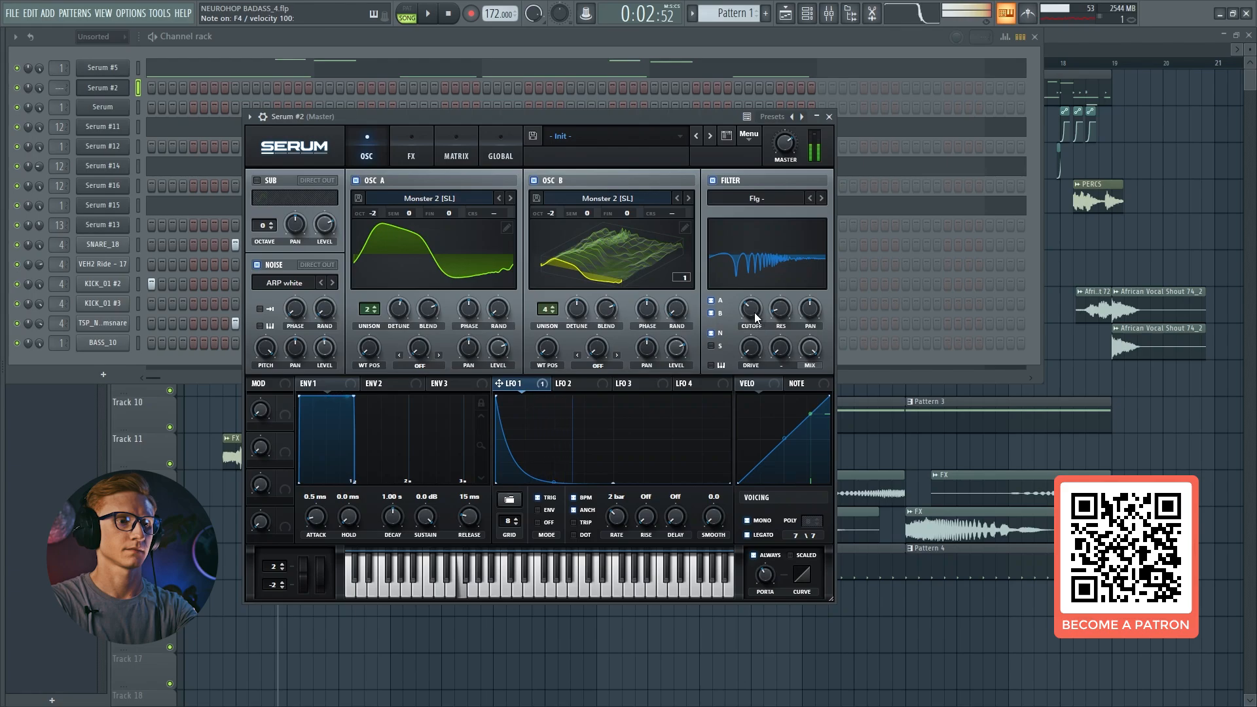
{"action": "left_click", "coordinate": [752, 313]}
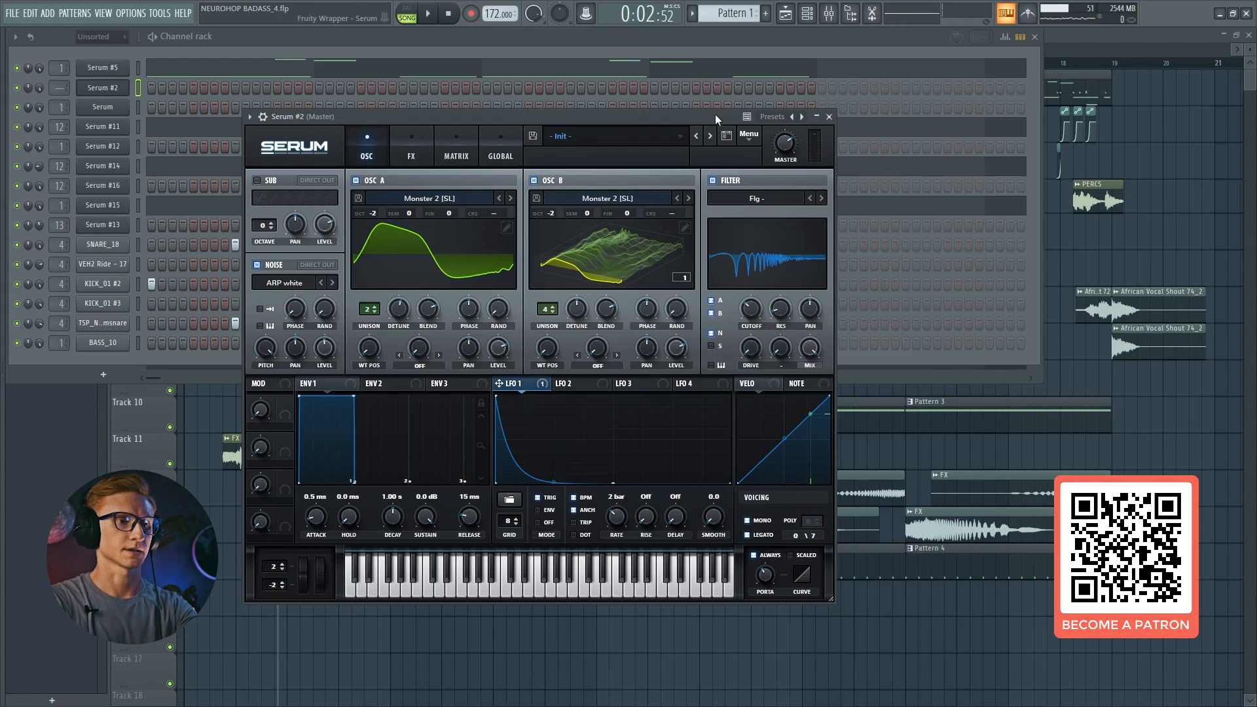
{"action": "left_click_drag", "start_coordinate": [761, 319], "coordinate": [754, 307]}
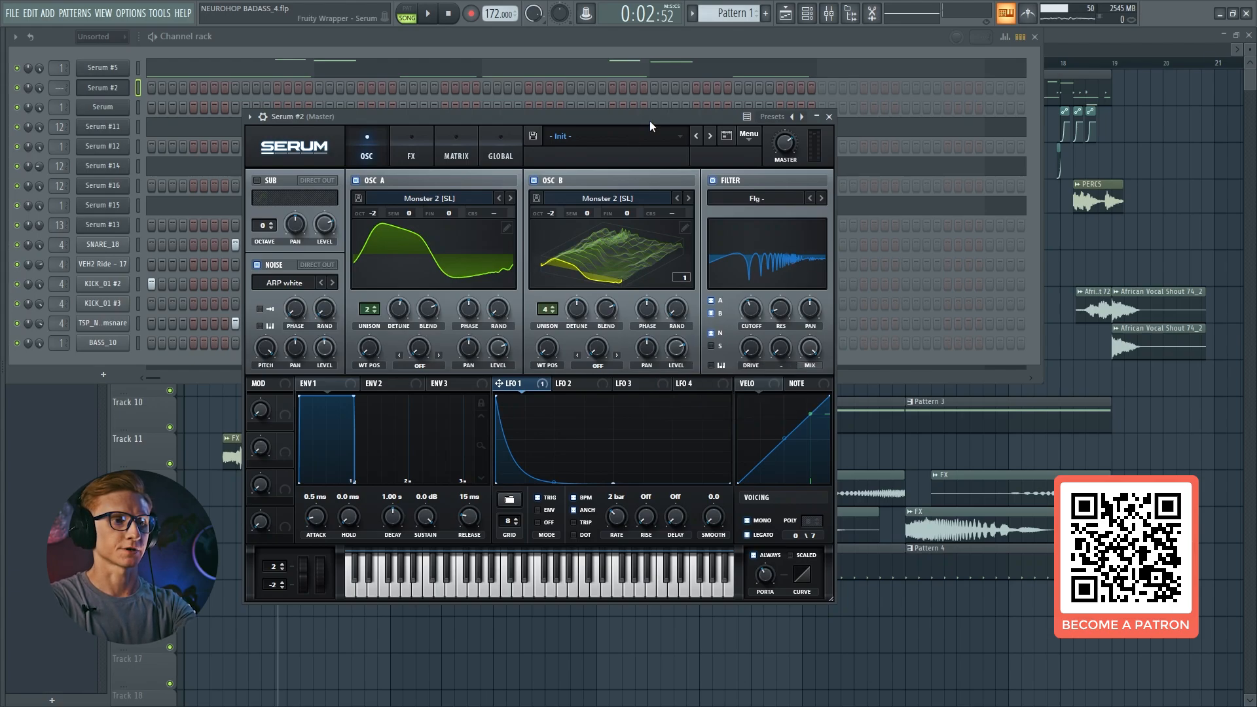
{"action": "double_click", "coordinate": [745, 317]}
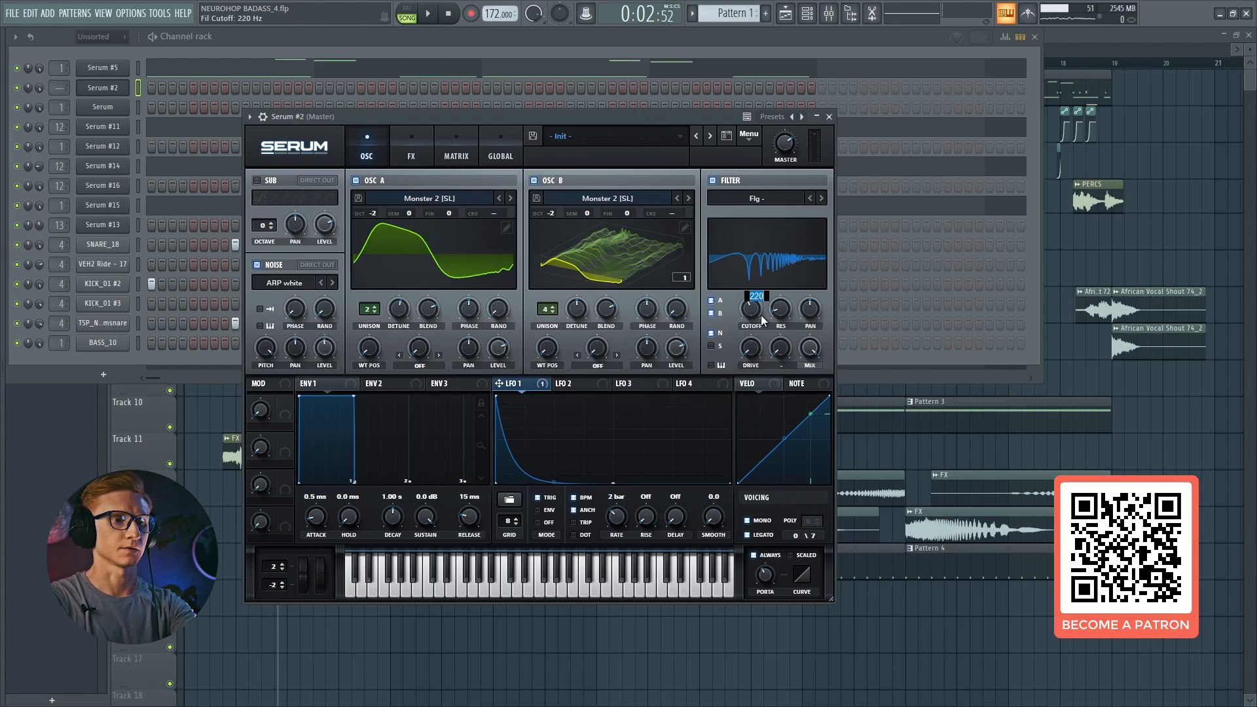
{"action": "left_click", "coordinate": [690, 112]}
{"action": "key", "text": "v"}
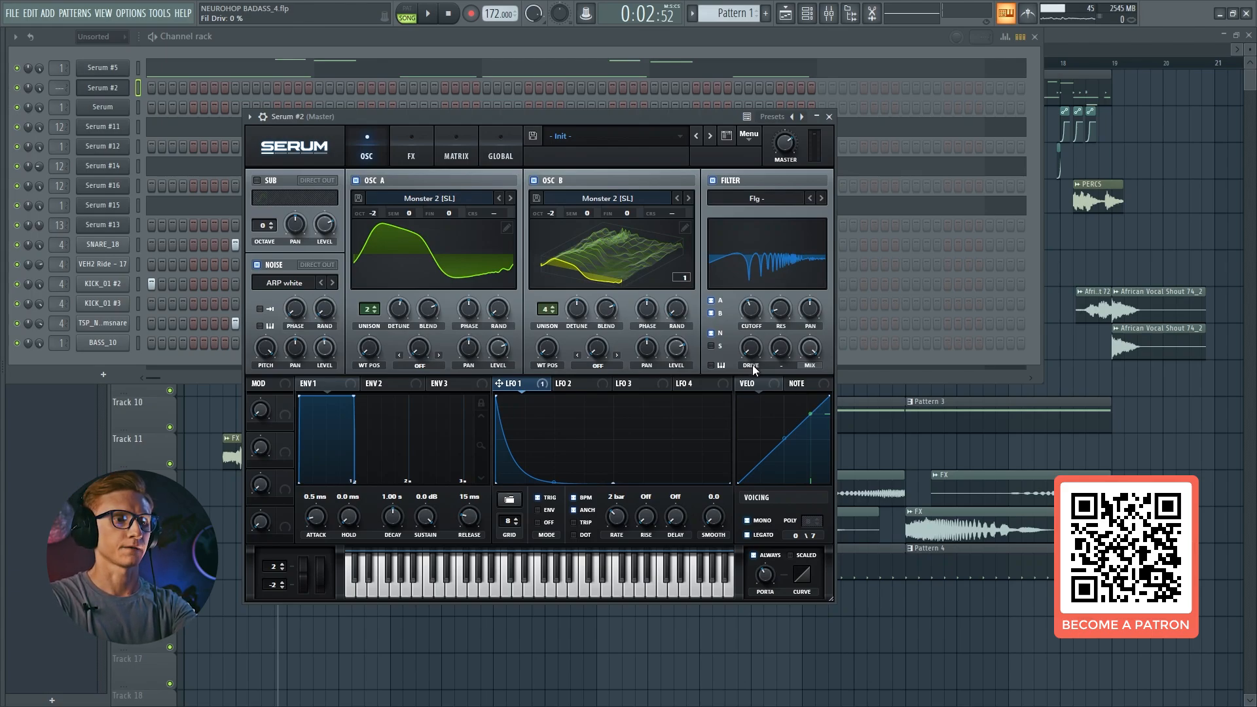
- Raise the filter's drive, and switch the filter off and on again to compare the sound
{"action": "left_click_drag", "start_coordinate": [756, 356], "coordinate": [775, 323]}
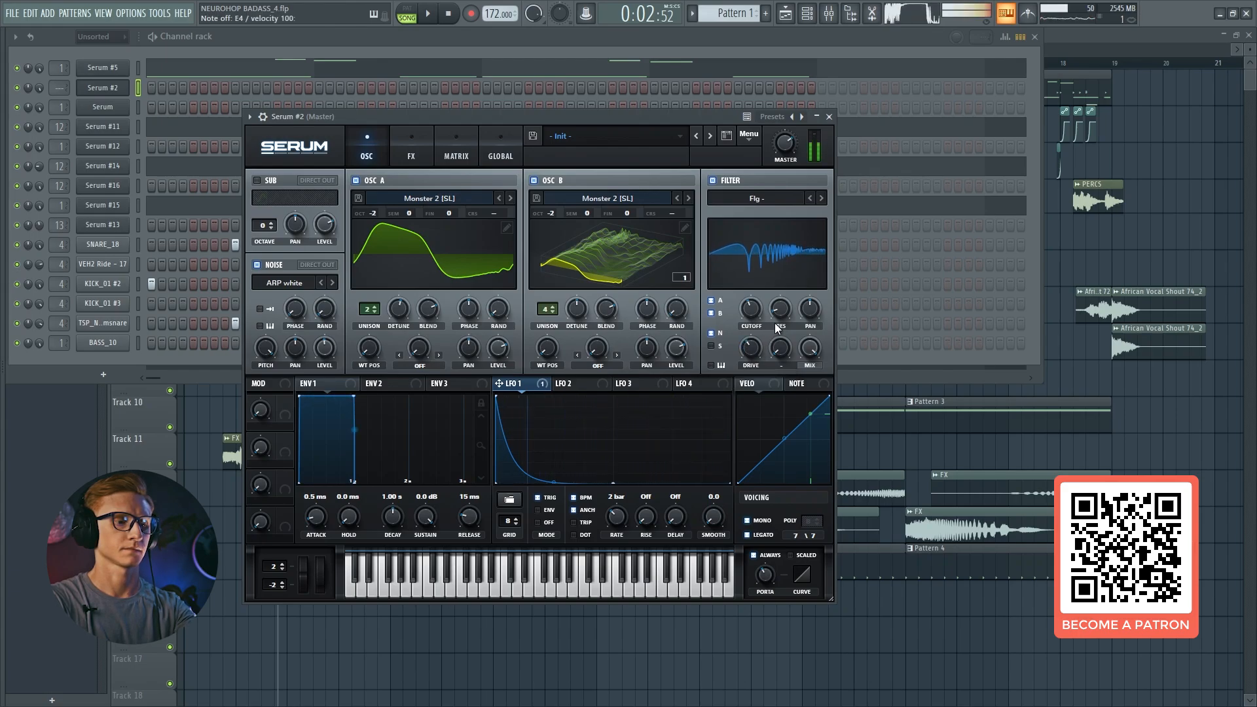
{"action": "left_click", "coordinate": [724, 179]}
{"action": "left_click", "coordinate": [725, 179]}
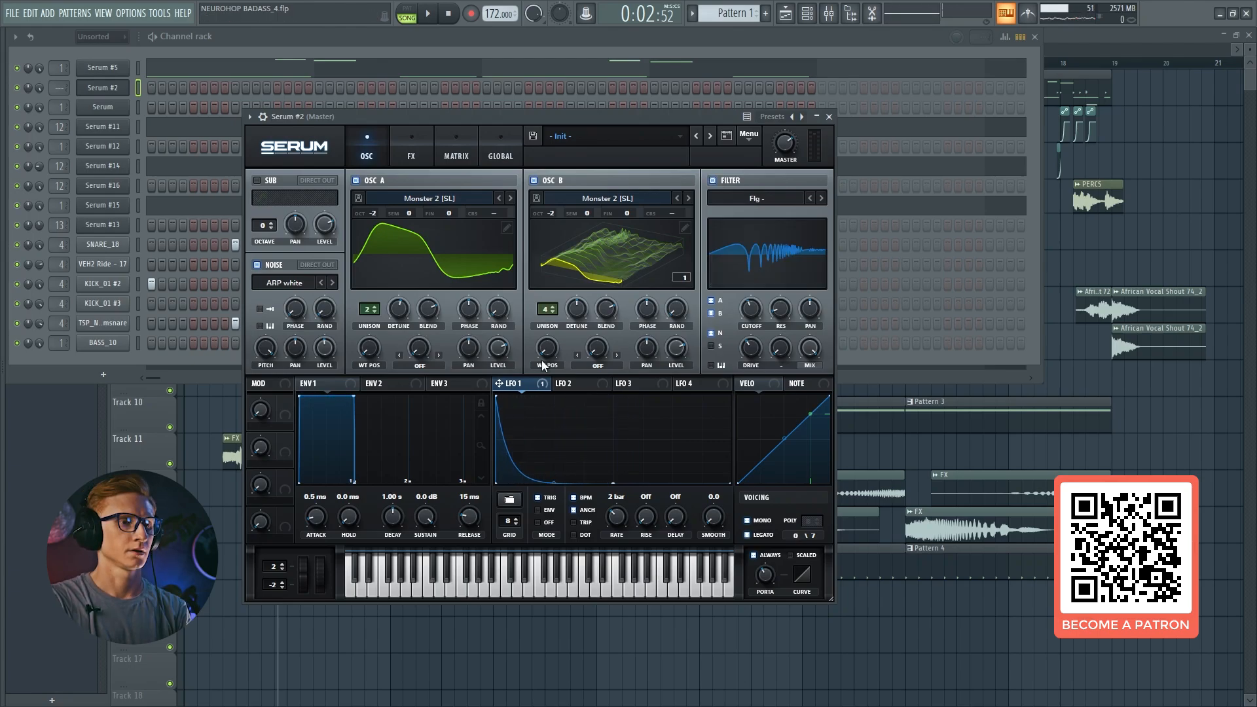
- Enable the Hyper/Dimension effect, and set the dimension mix to 16% and the dimension size to 6%
{"action": "left_click", "coordinate": [411, 148]}
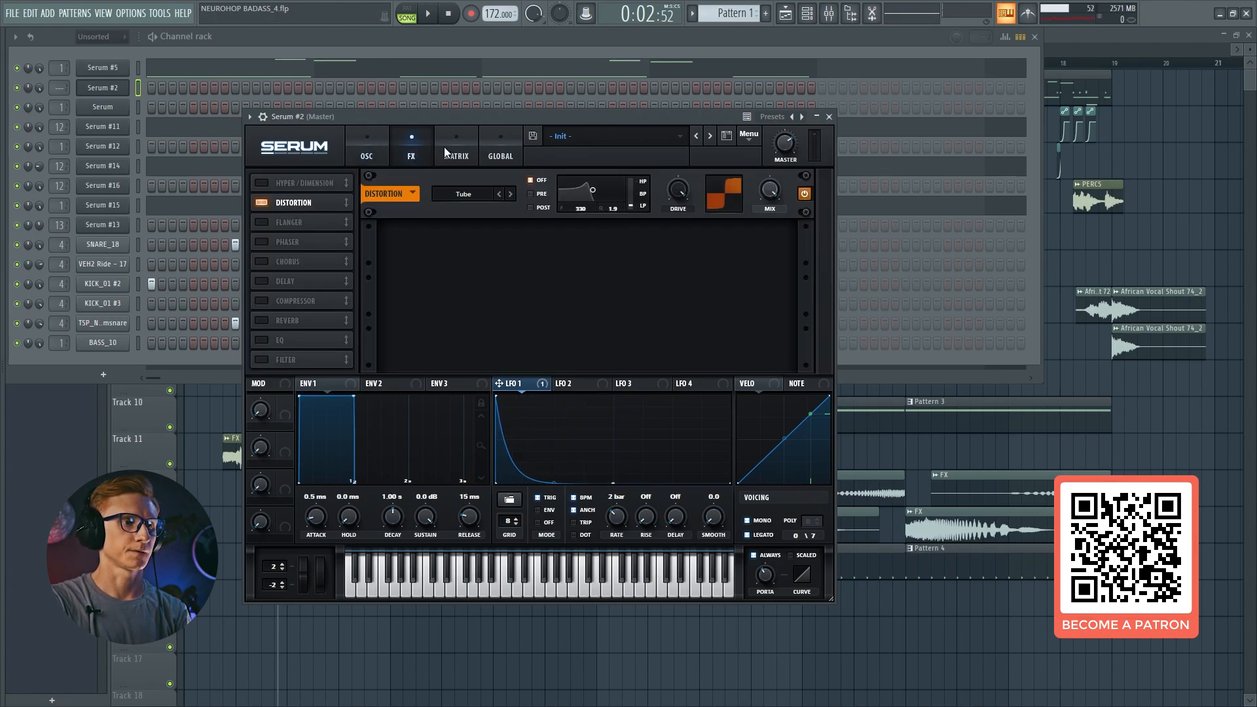
{"action": "left_click", "coordinate": [261, 183]}
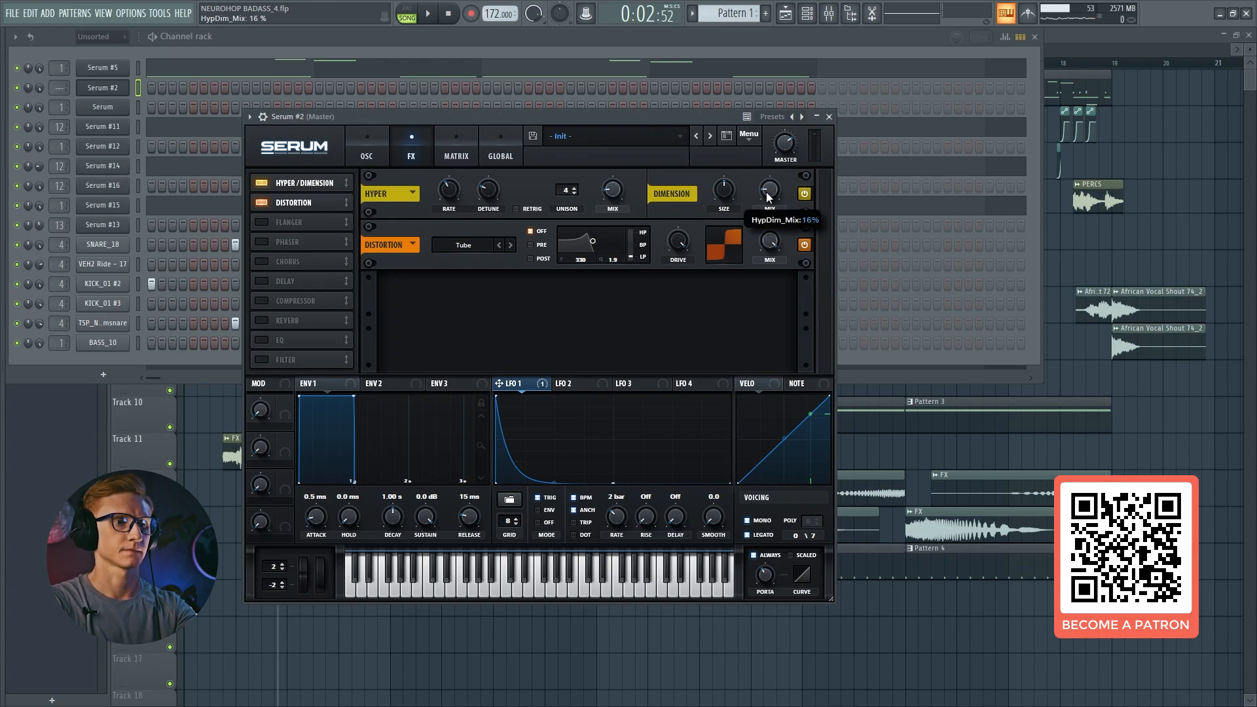
{"action": "left_click_drag", "start_coordinate": [724, 190], "coordinate": [724, 240]}
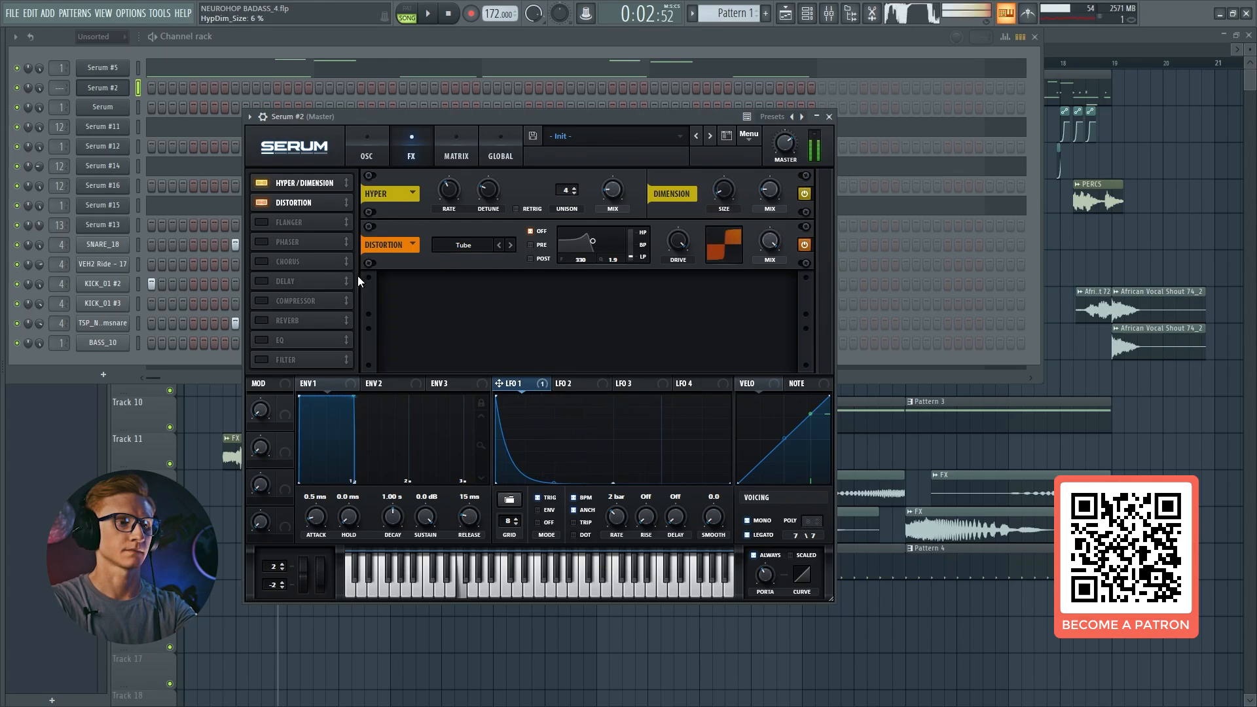
- Enable the flanger, phaser and chorus effects
{"action": "left_click", "coordinate": [263, 222]}
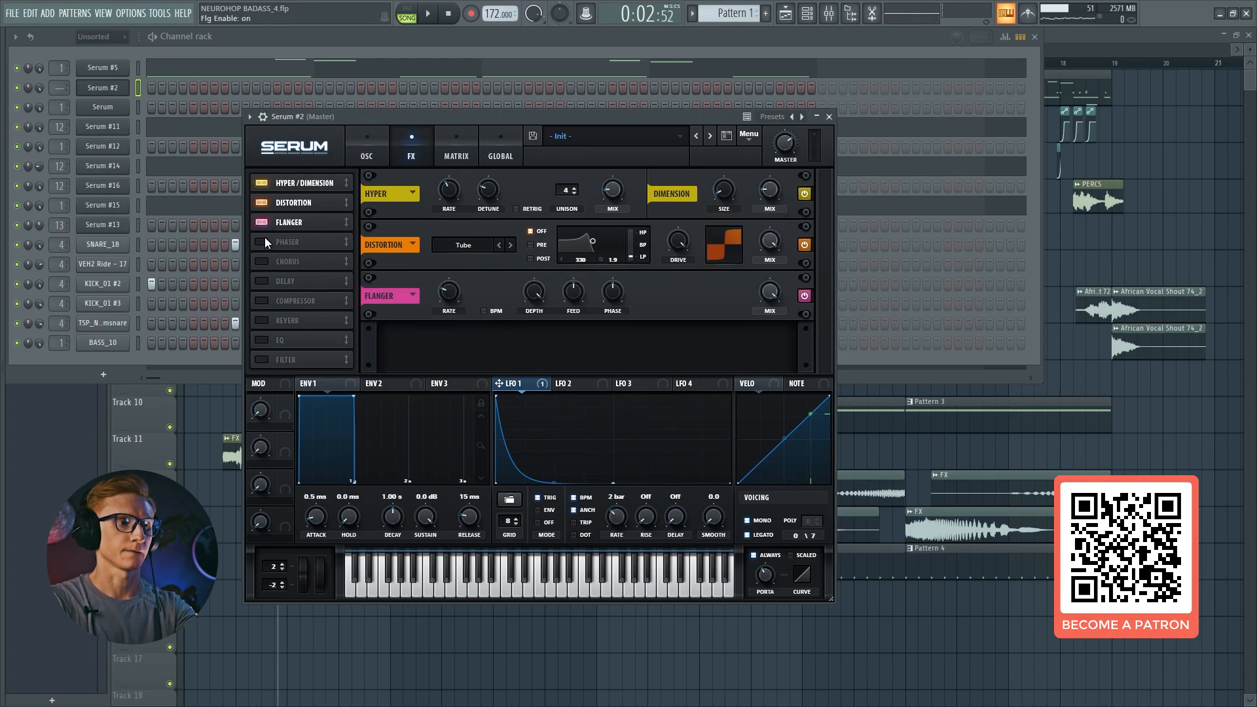
{"action": "left_click", "coordinate": [264, 240]}
{"action": "left_click", "coordinate": [264, 262]}
{"action": "scroll", "coordinate": [298, 219], "scroll_direction": "down", "scroll_amount": 1}
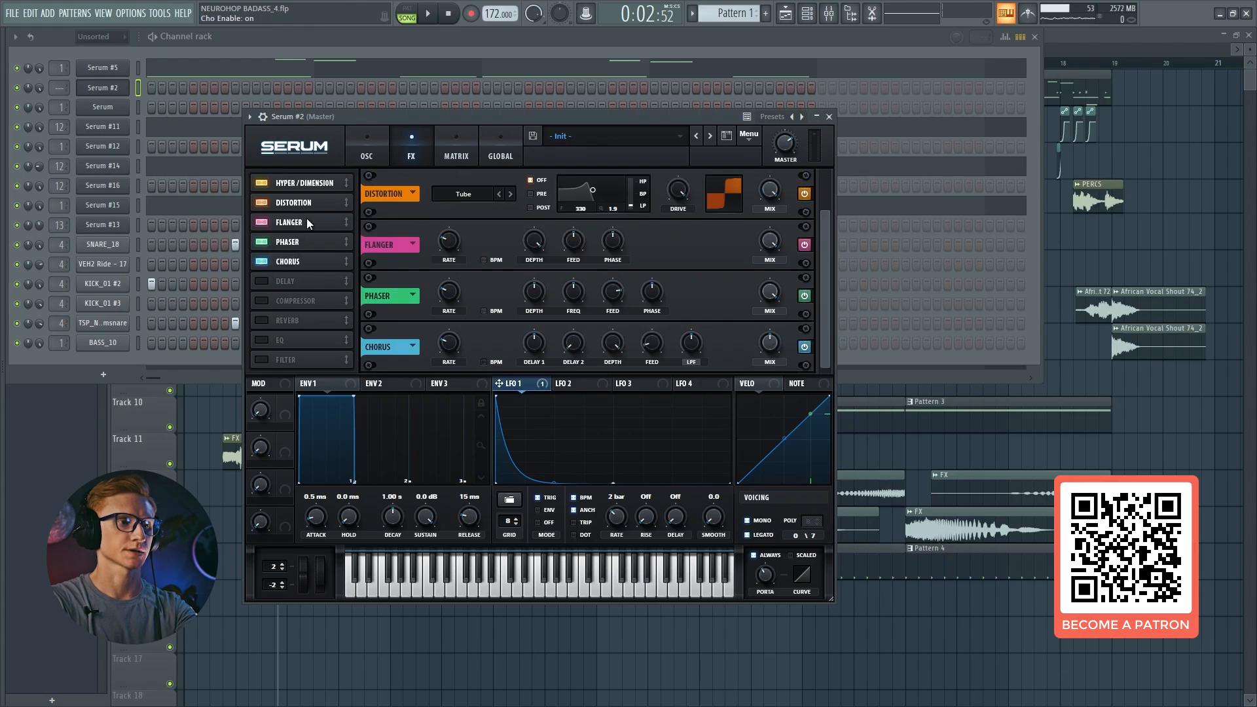
- Set the phaser mix to 40% and the chorus depth to 2.2 ms
{"action": "left_click_drag", "start_coordinate": [771, 253], "coordinate": [760, 321]}
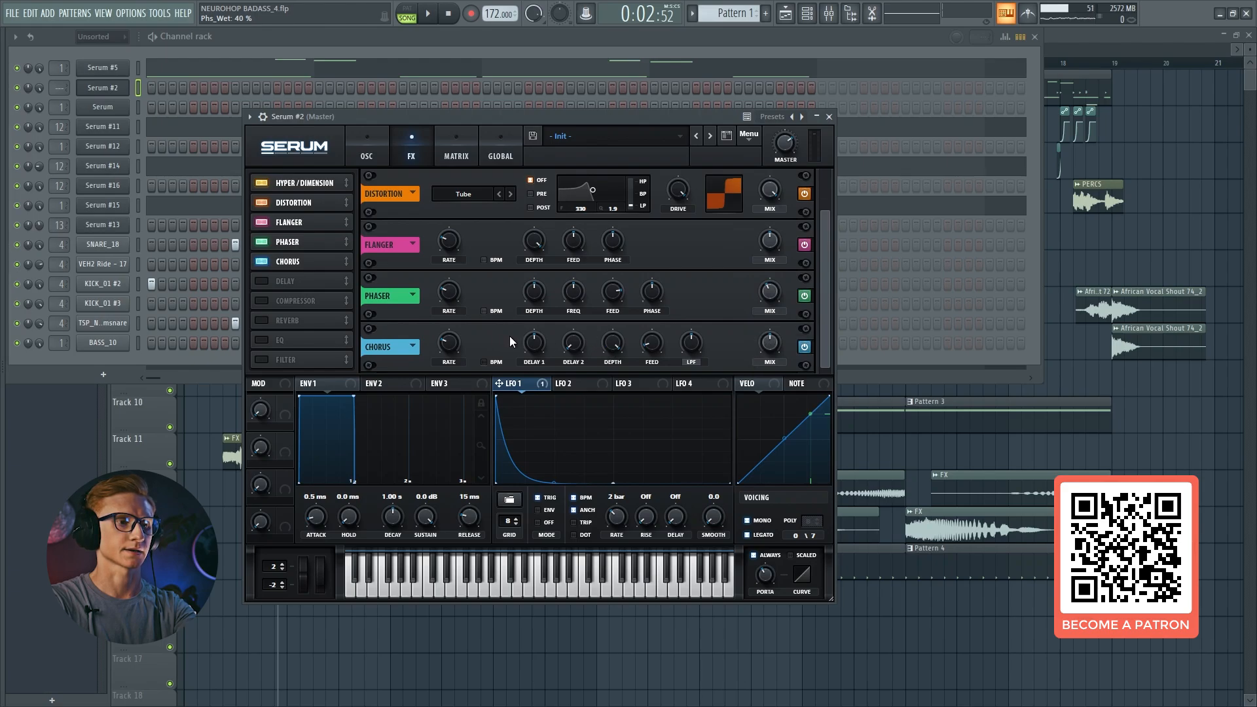
{"action": "left_click_drag", "start_coordinate": [608, 340], "coordinate": [615, 354]}
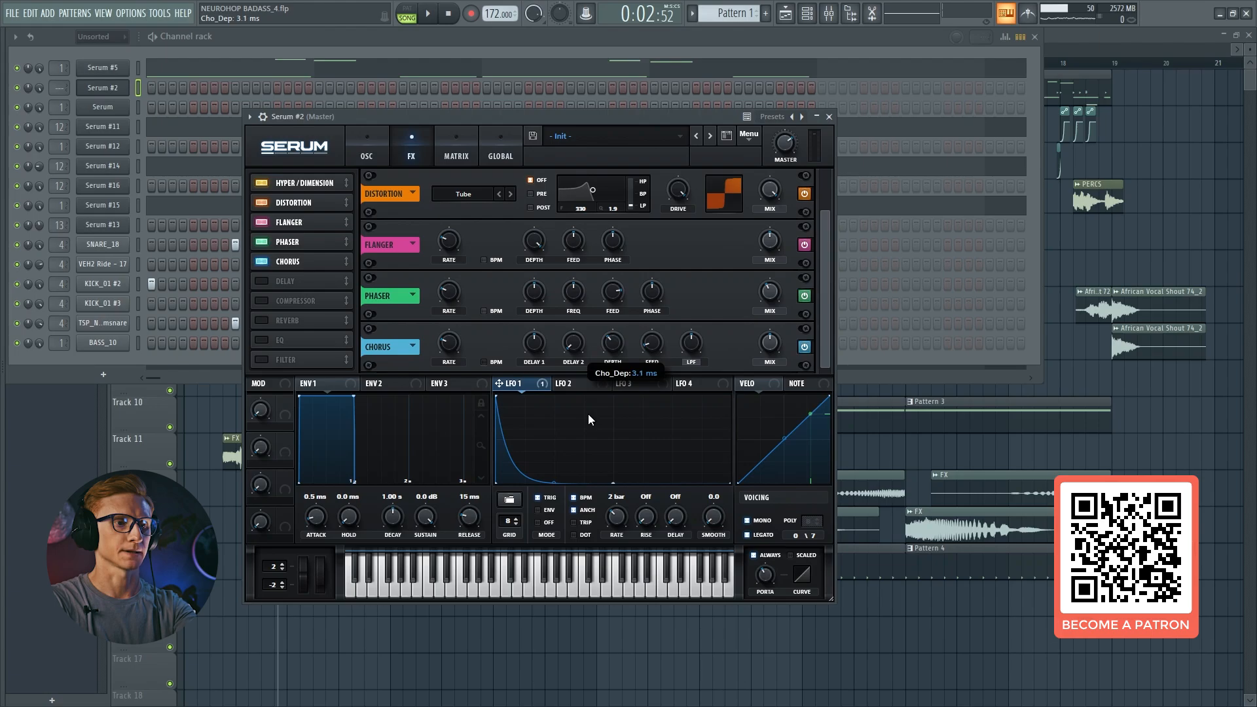
{"action": "left_click_drag", "start_coordinate": [588, 413], "coordinate": [587, 420]}
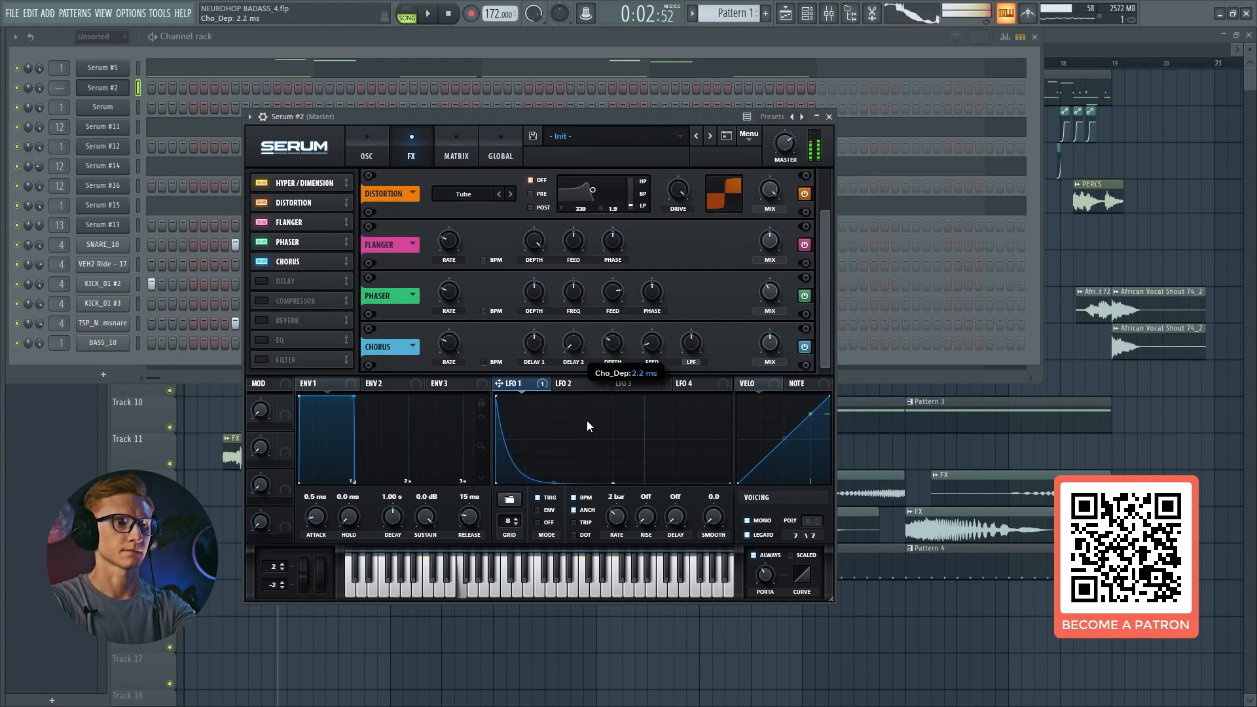
- Switch the phaser, flanger and chorus off and on again while playing notes to compare the sound
{"action": "left_click", "coordinate": [262, 242]}
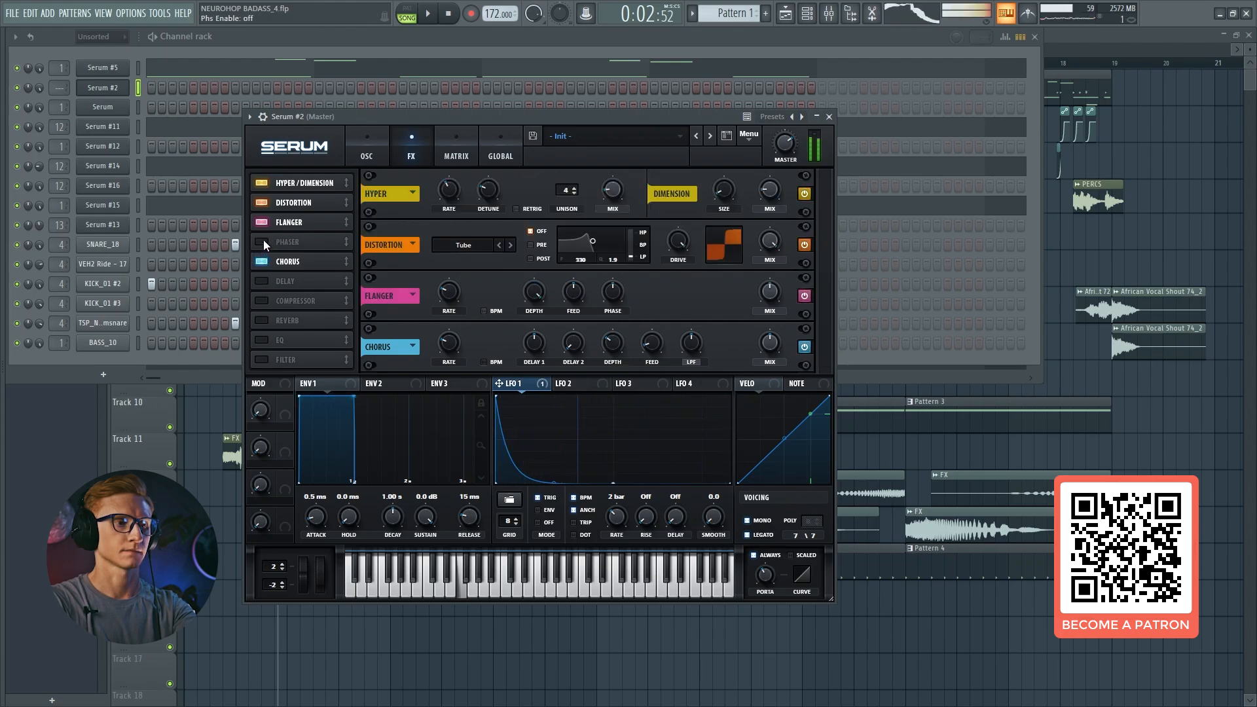
{"action": "left_click", "coordinate": [262, 222]}
{"action": "left_click", "coordinate": [262, 260]}
{"action": "left_click", "coordinate": [266, 262]}
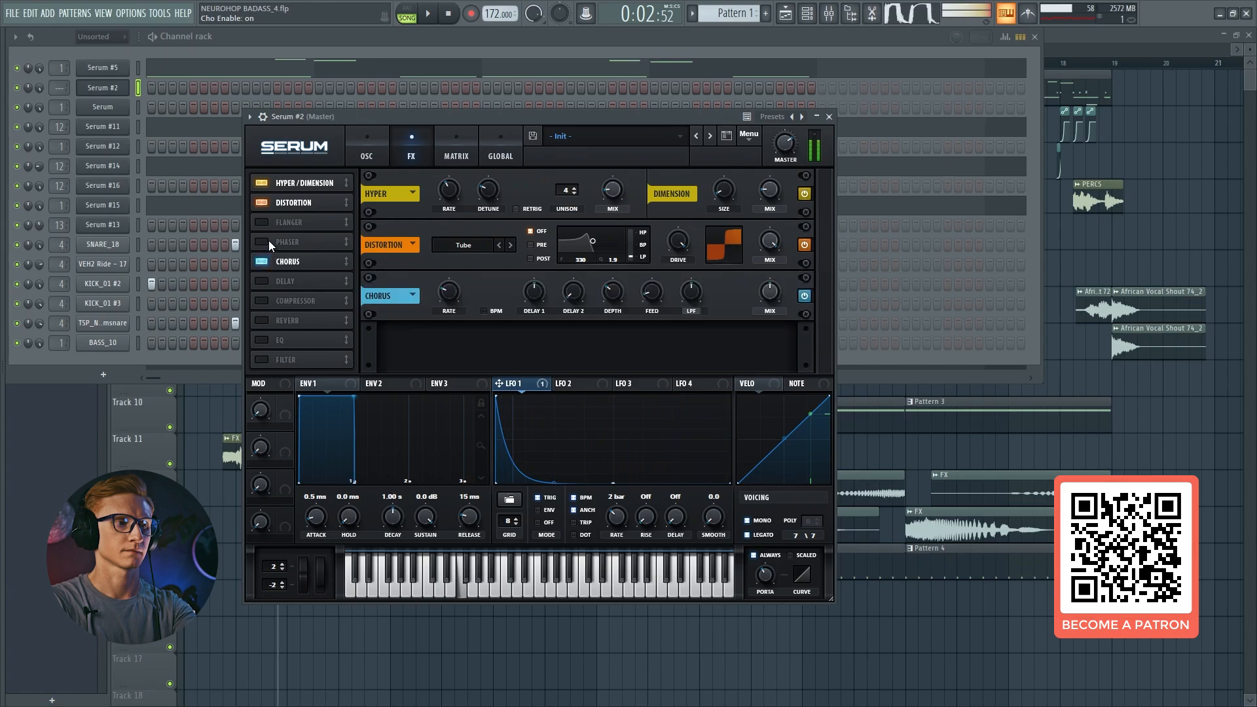
{"action": "left_click", "coordinate": [263, 242]}
{"action": "left_click", "coordinate": [262, 222]}
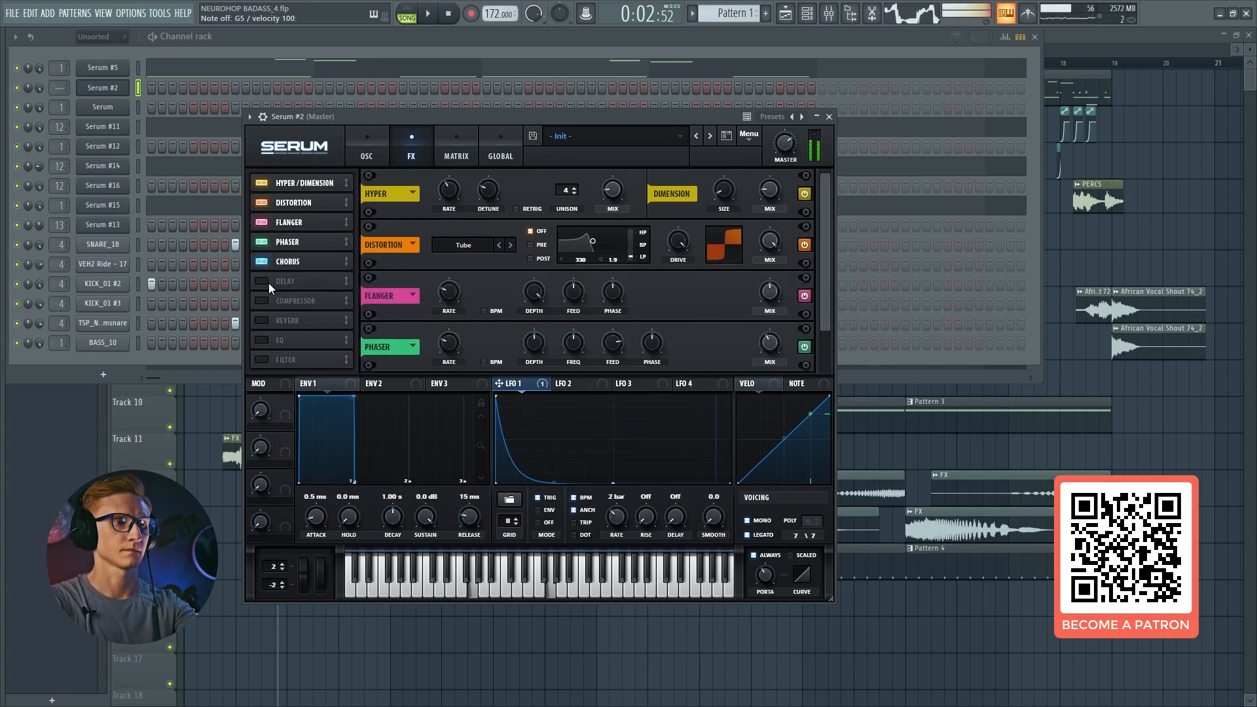
{"action": "left_click", "coordinate": [293, 267]}
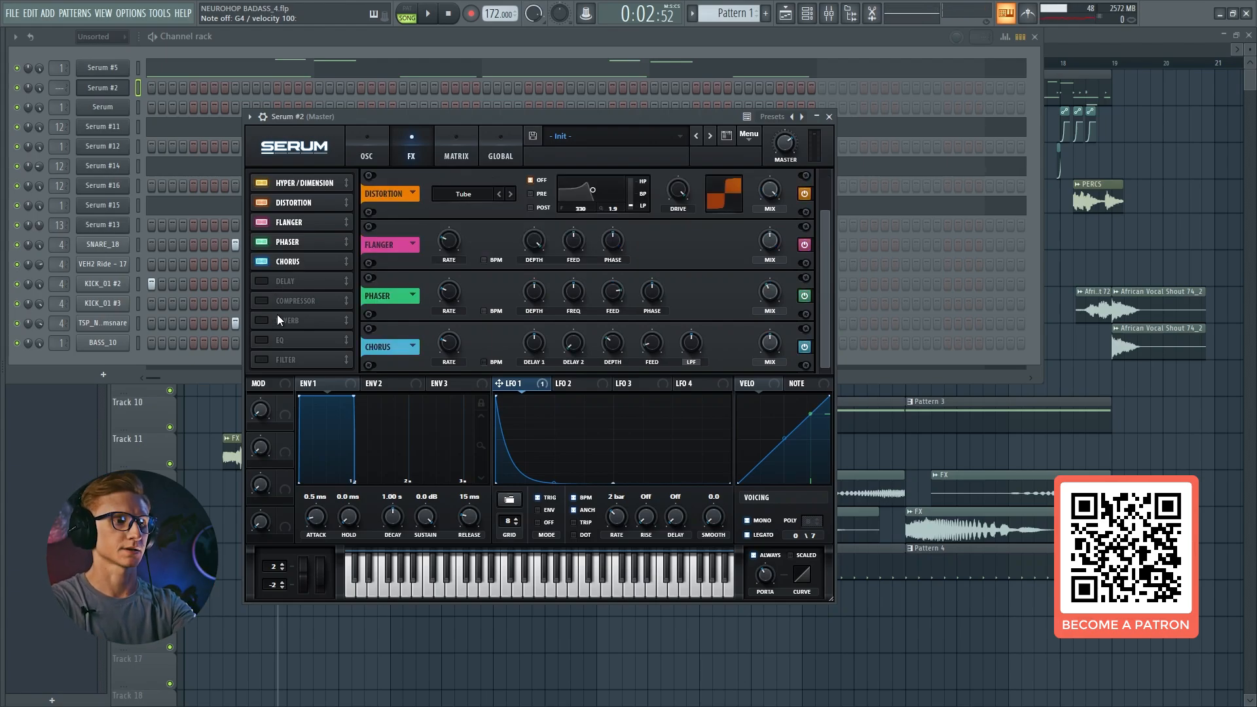
- Enable the compressor directly after the chorus in the effects chain, turn on multiband mode and set its gain to 12.1 dB
{"action": "left_click", "coordinate": [268, 300]}
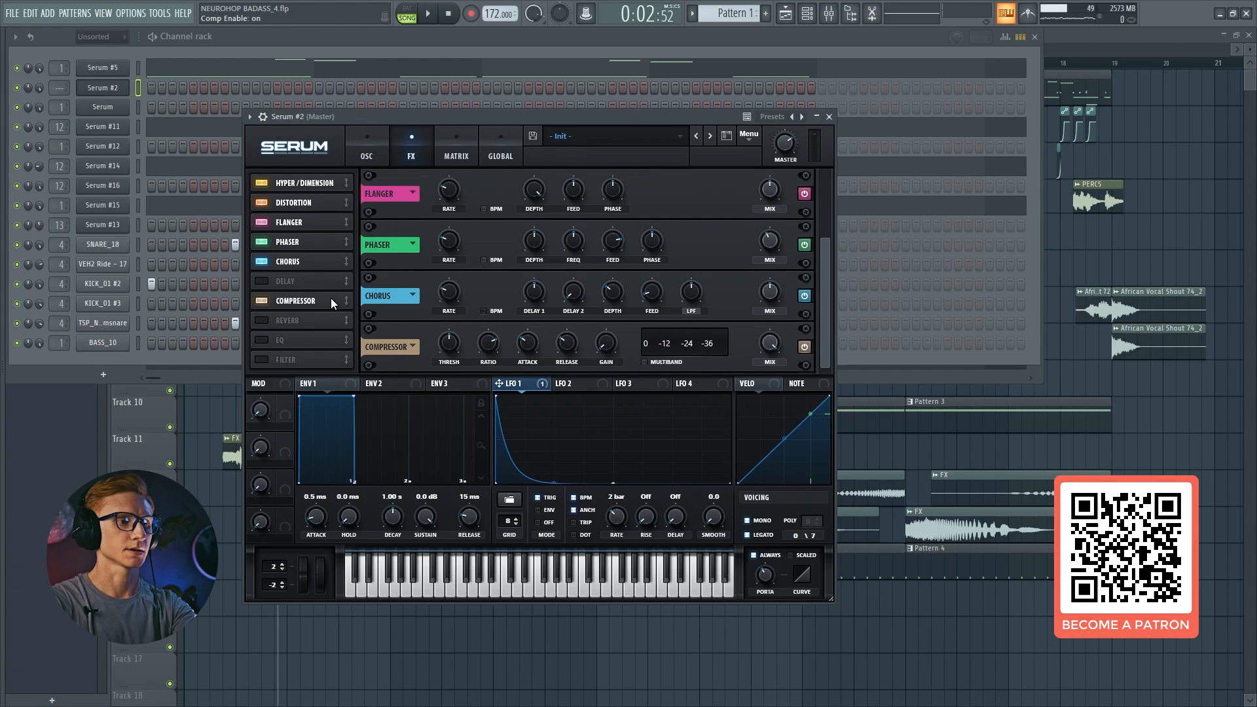
{"action": "left_click_drag", "start_coordinate": [332, 299], "coordinate": [342, 276]}
{"action": "left_click", "coordinate": [644, 362]}
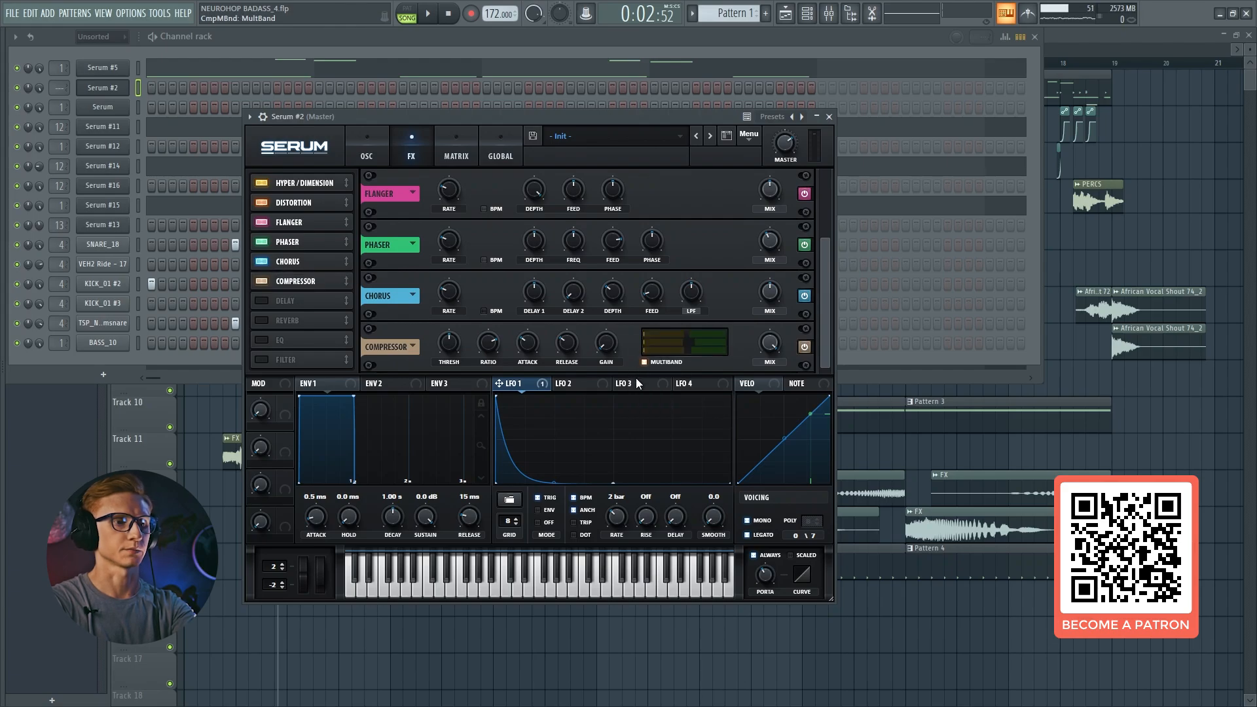
{"action": "mouse_move", "coordinate": [615, 341]}
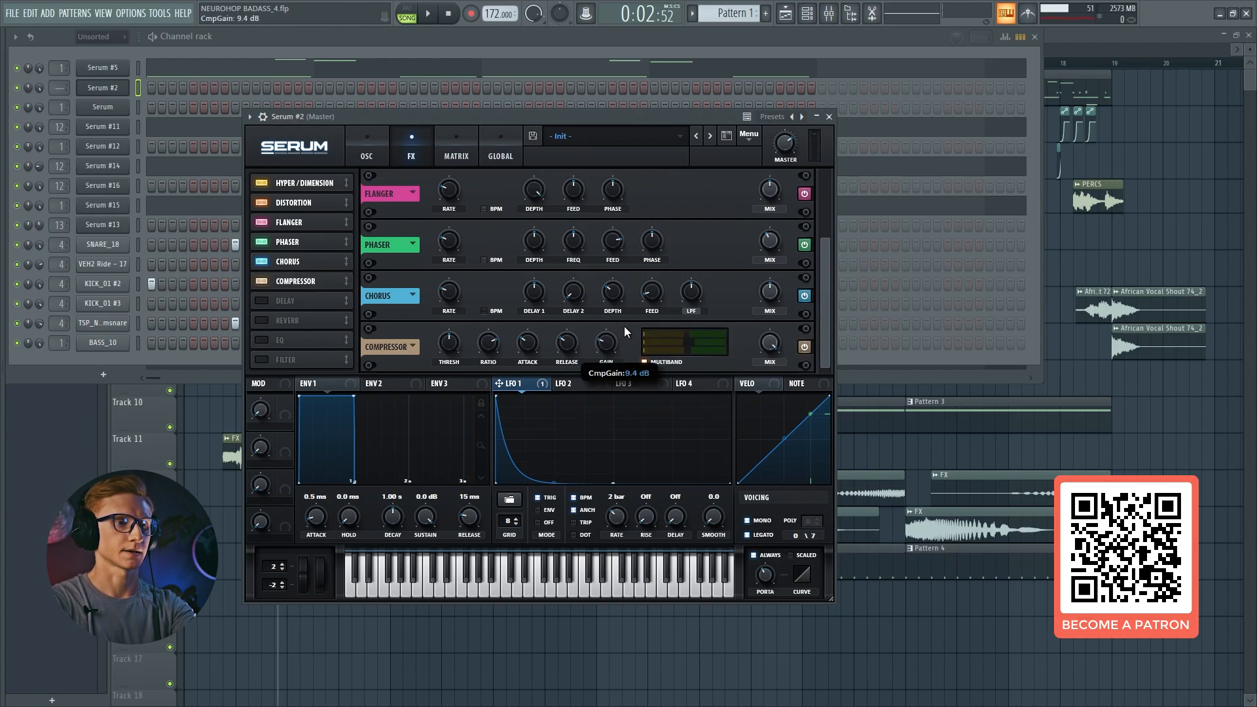
{"action": "left_click_drag", "start_coordinate": [624, 327], "coordinate": [625, 325]}
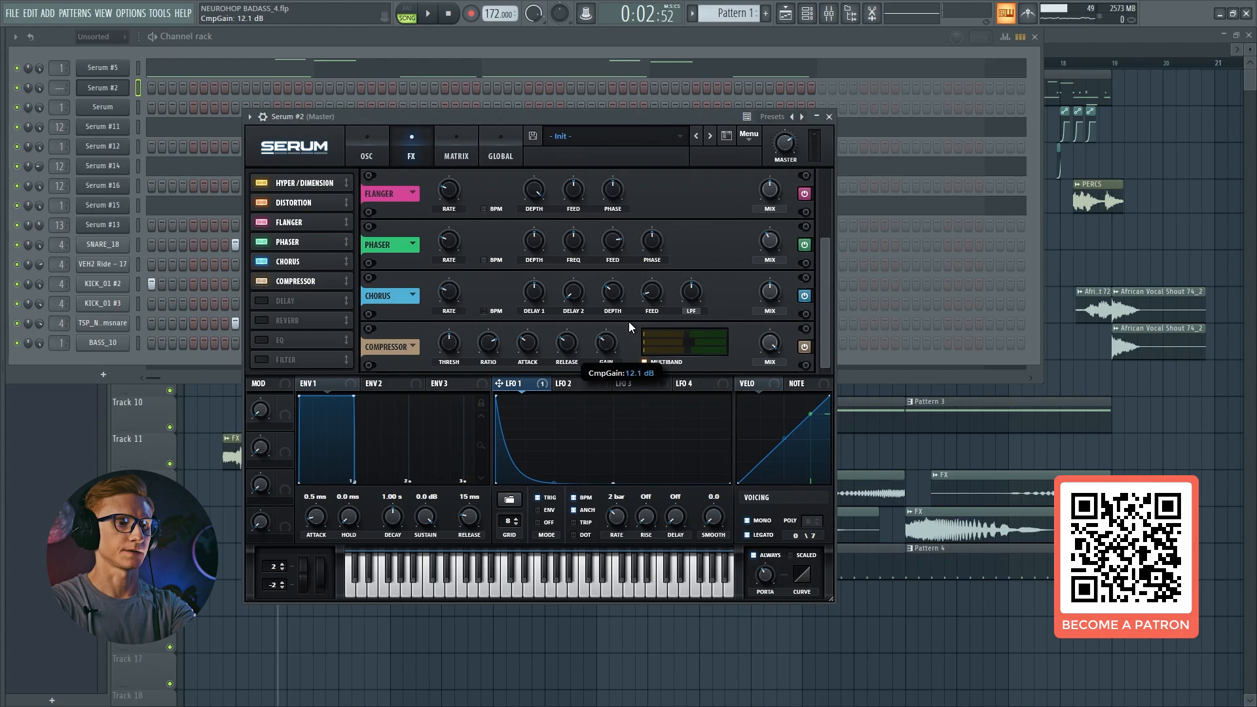
- Adjust the band levels of the multiband compressor while playing test notes
{"action": "key", "text": "v"}
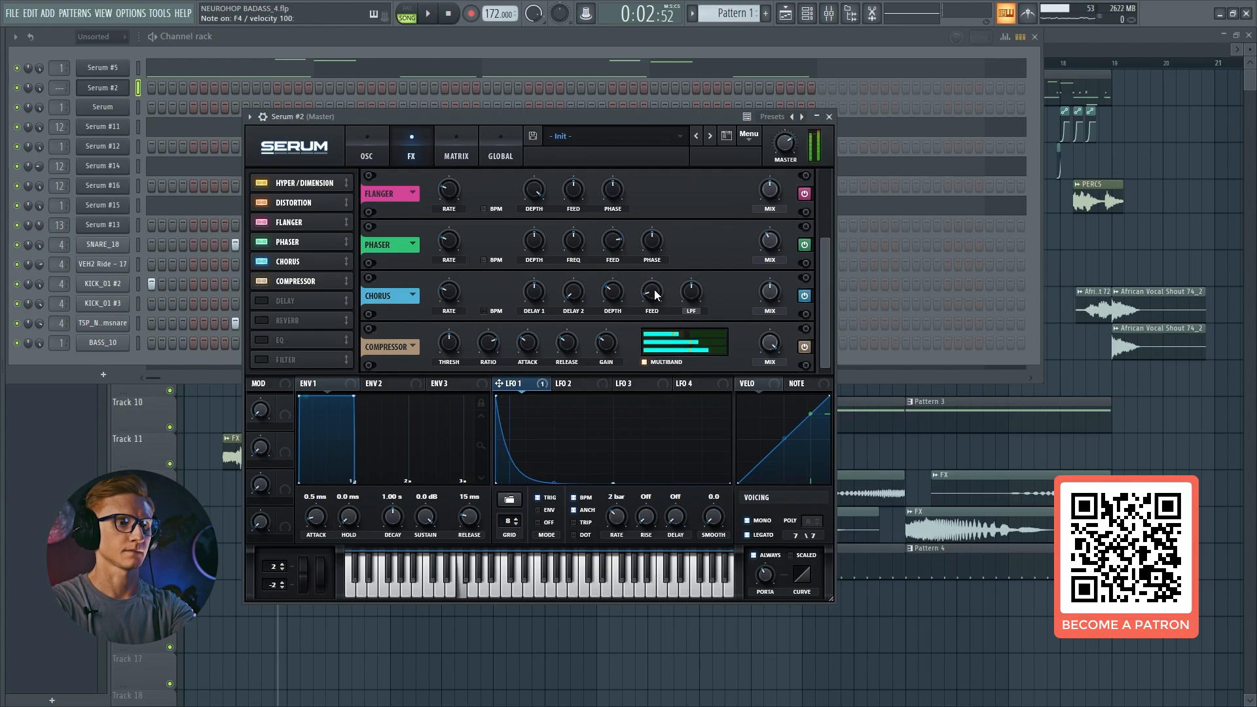
{"action": "mouse_move", "coordinate": [696, 334]}
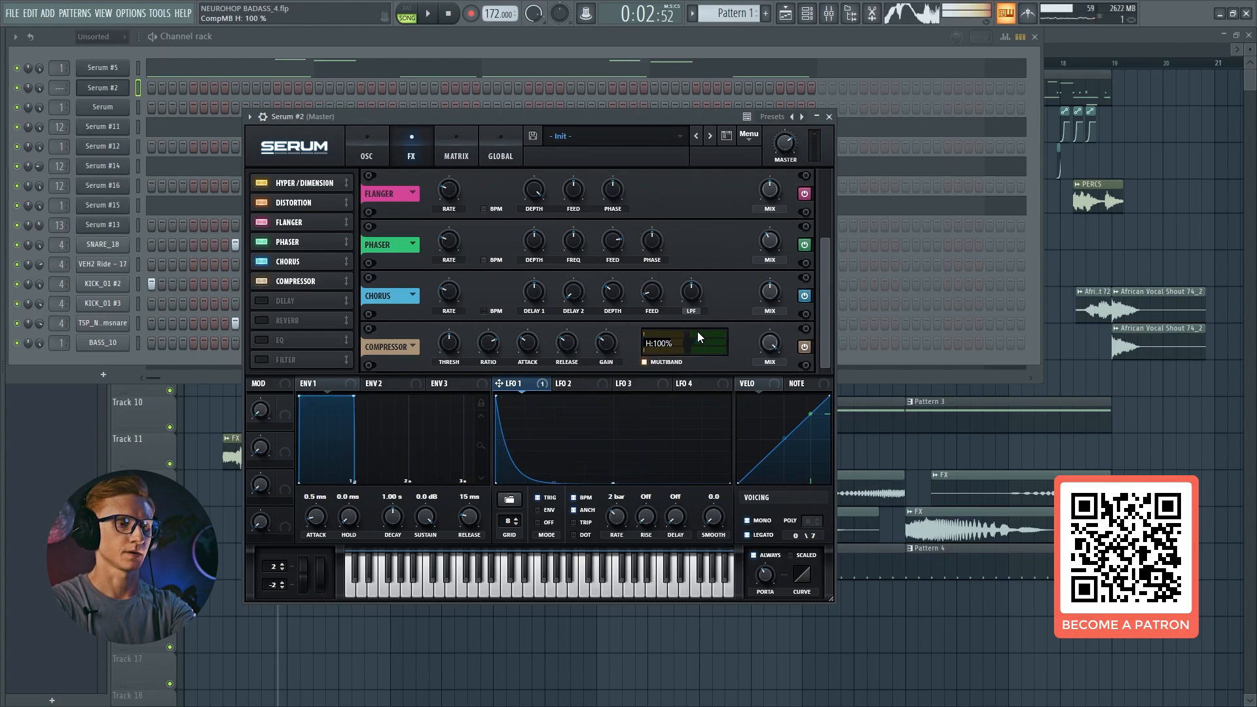
{"action": "key", "text": "v"}
{"action": "left_click_drag", "start_coordinate": [685, 332], "coordinate": [718, 351]}
{"action": "key", "text": "v"}
{"action": "key", "text": "r"}
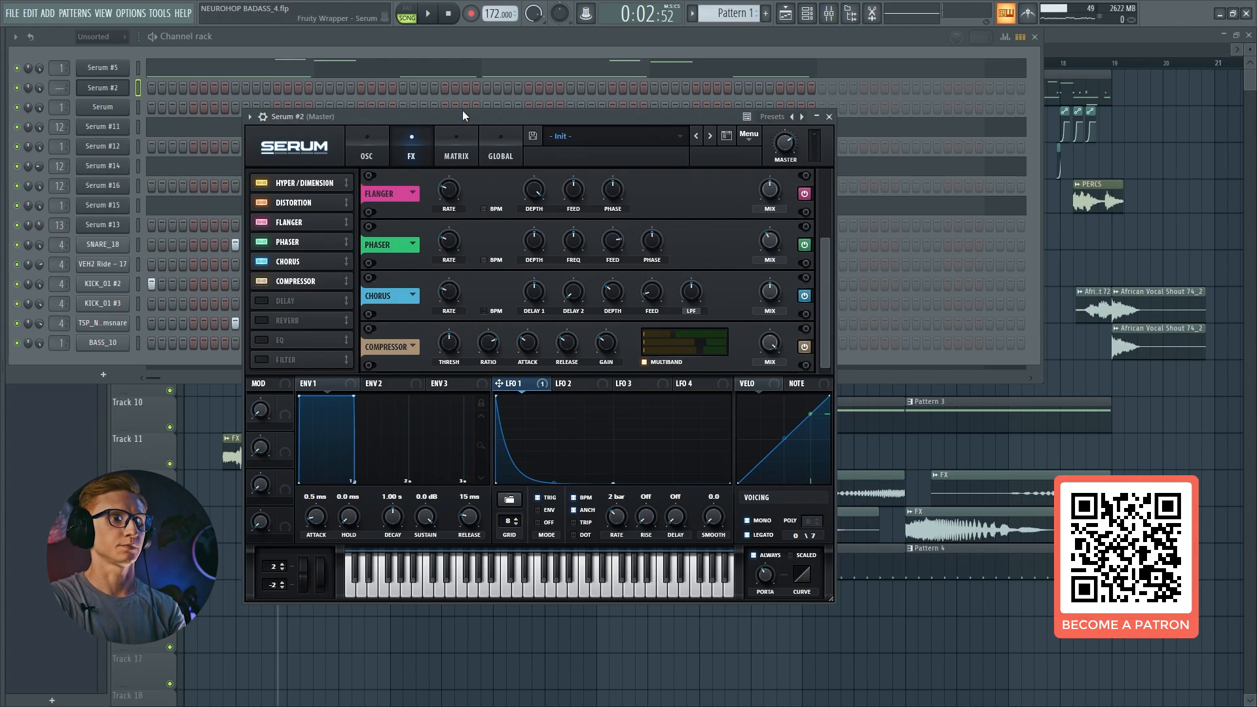
- Enable the filter effect directly after the compressor in the chain and set its type to Reverb
{"action": "left_click_drag", "start_coordinate": [468, 112], "coordinate": [484, 105]}
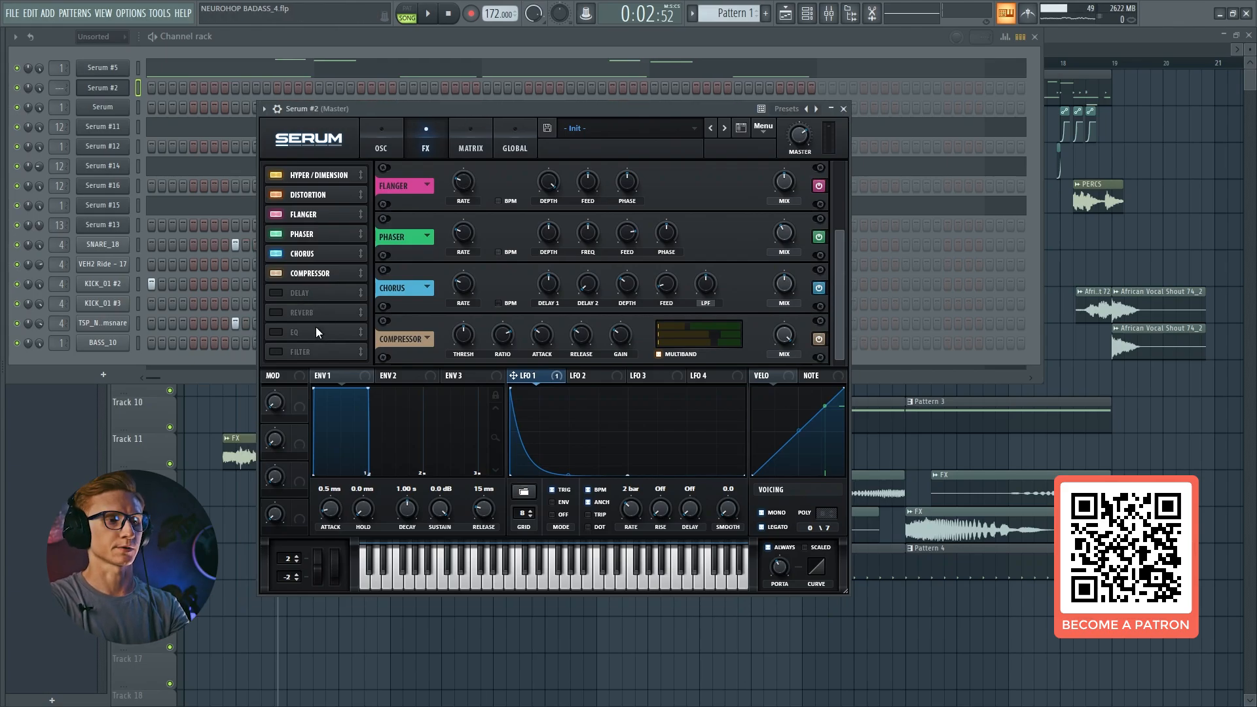
{"action": "left_click", "coordinate": [289, 354]}
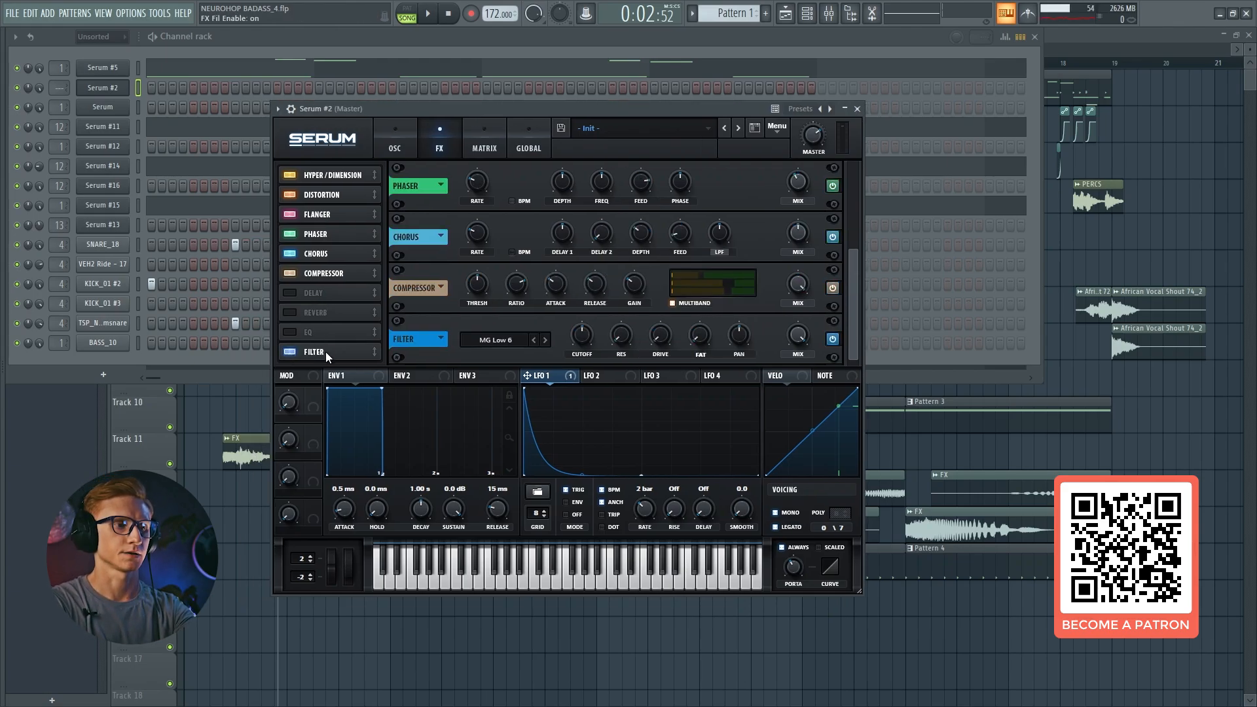
{"action": "left_click_drag", "start_coordinate": [325, 352], "coordinate": [335, 300]}
{"action": "left_click", "coordinate": [487, 350]}
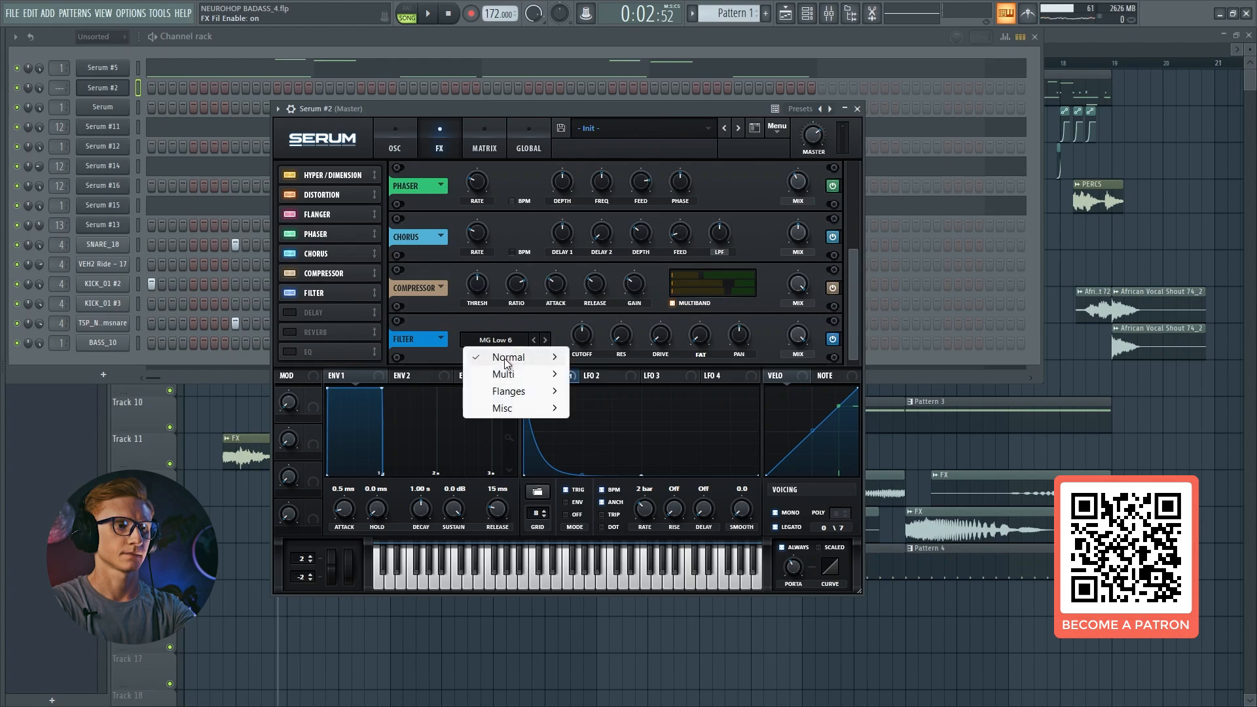
{"action": "mouse_move", "coordinate": [517, 408]}
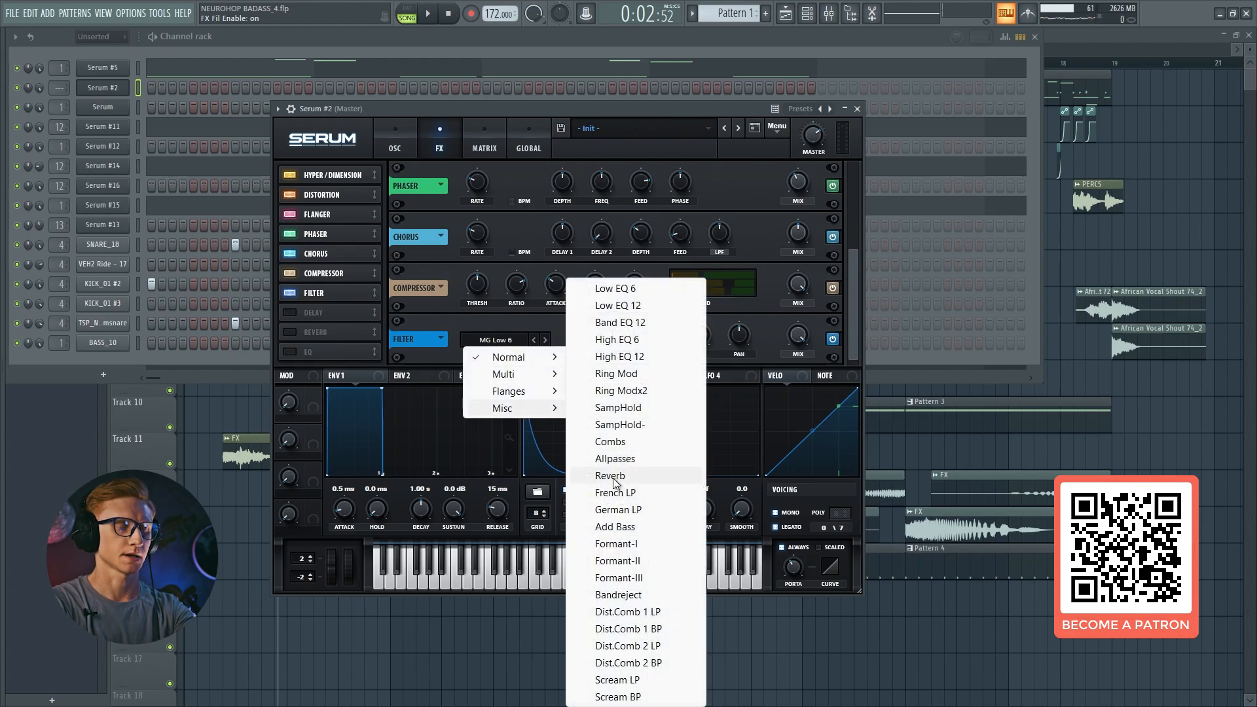
{"action": "left_click", "coordinate": [628, 481]}
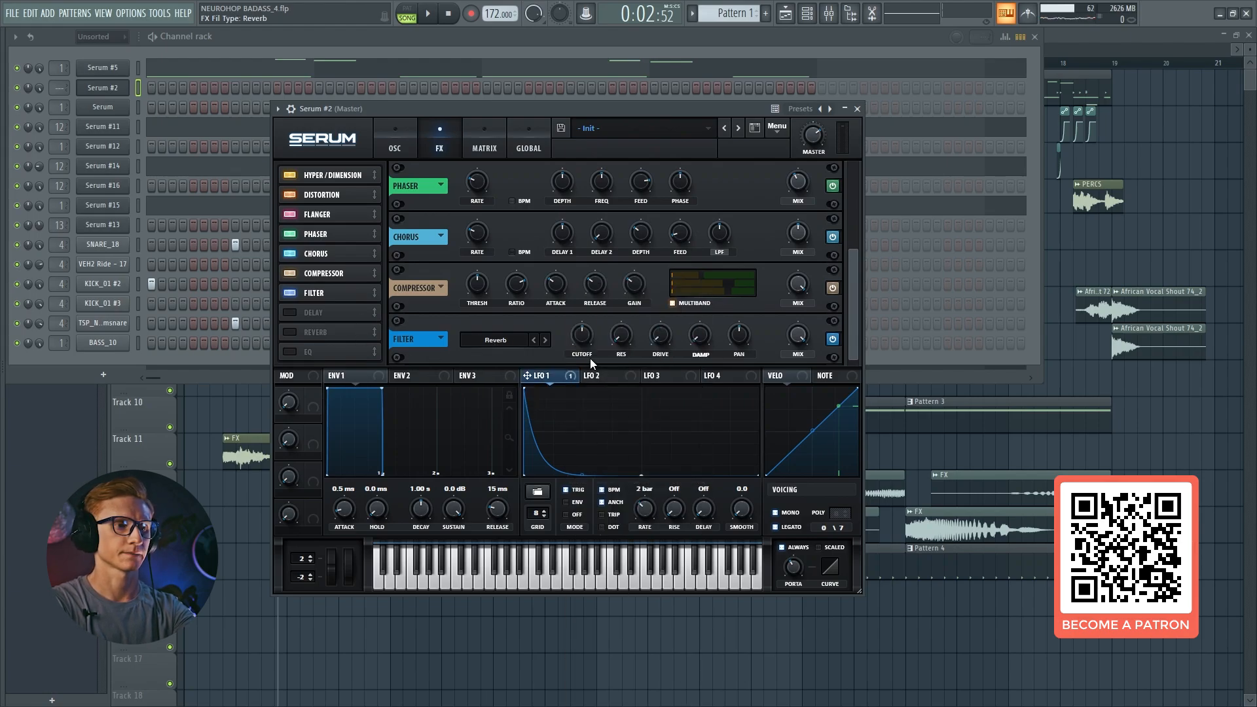
- Set the Reverb filter's cutoff to 13290 Hz and its resonance to 18%, and play a test note
{"action": "left_click_drag", "start_coordinate": [586, 352], "coordinate": [591, 302]}
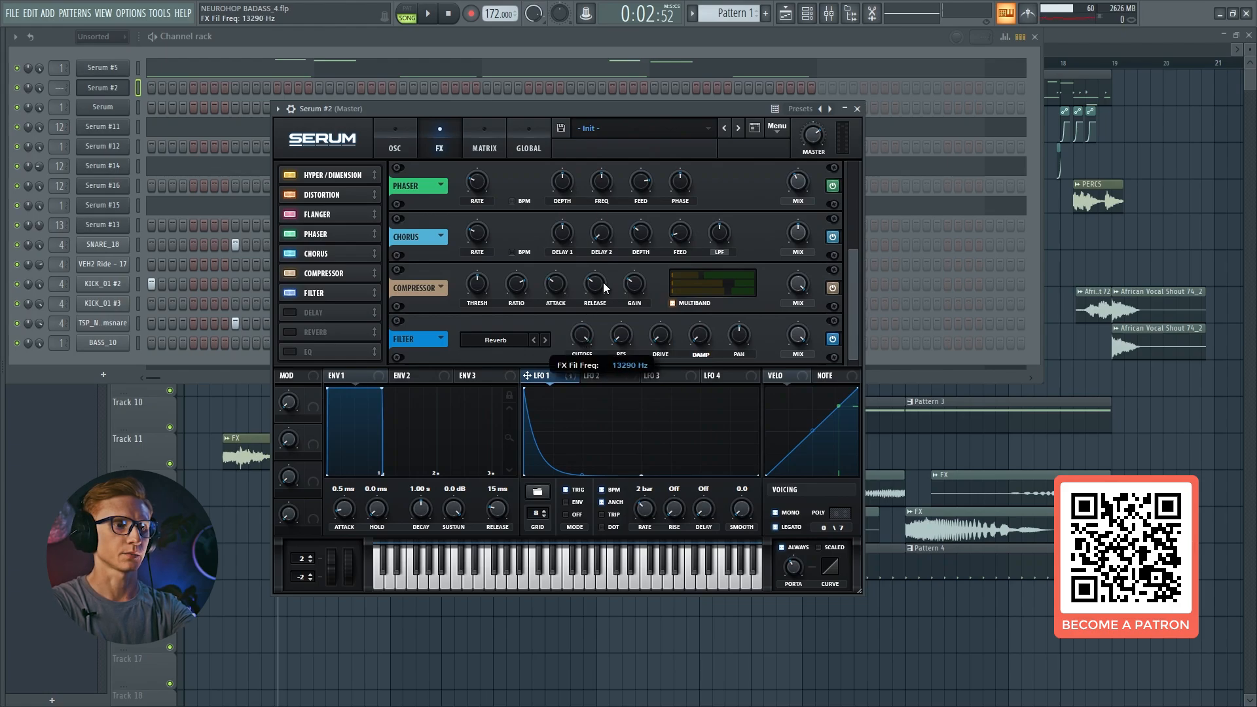
{"action": "left_click", "coordinate": [627, 338]}
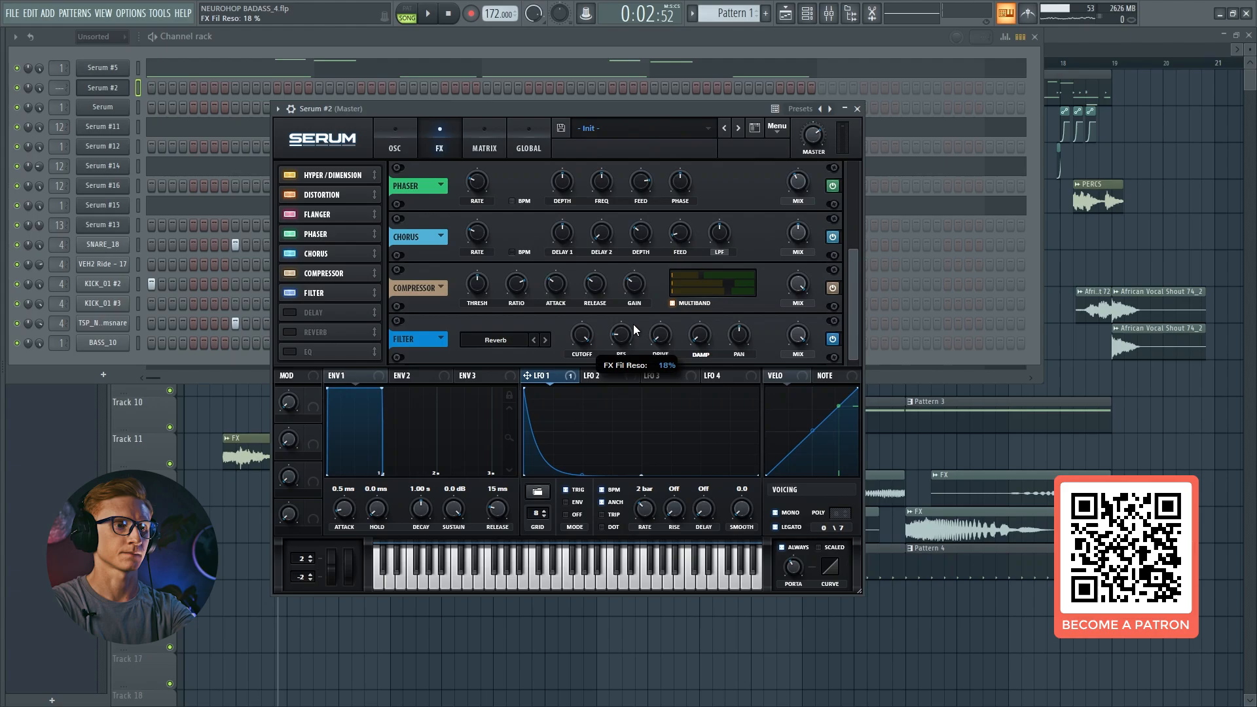
{"action": "key", "text": "b"}
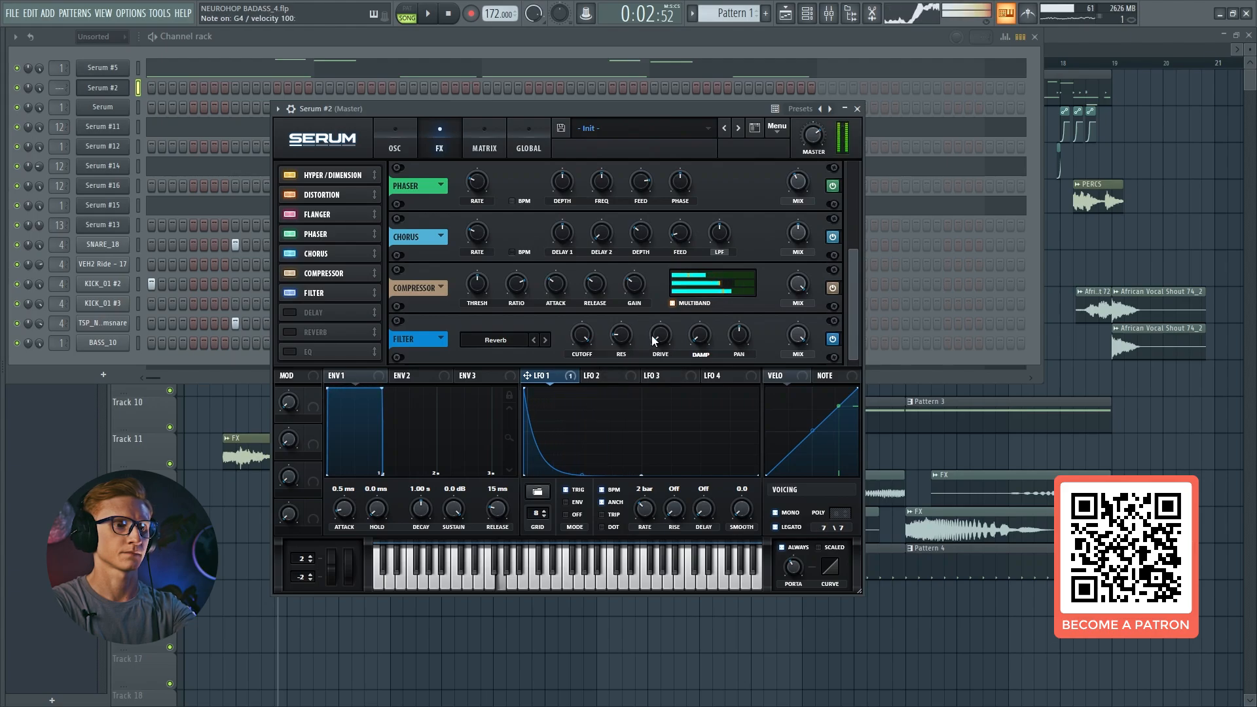
- Switch the Reverb filter effect off and on again while playing notes to compare the sound
{"action": "left_click", "coordinate": [289, 292]}
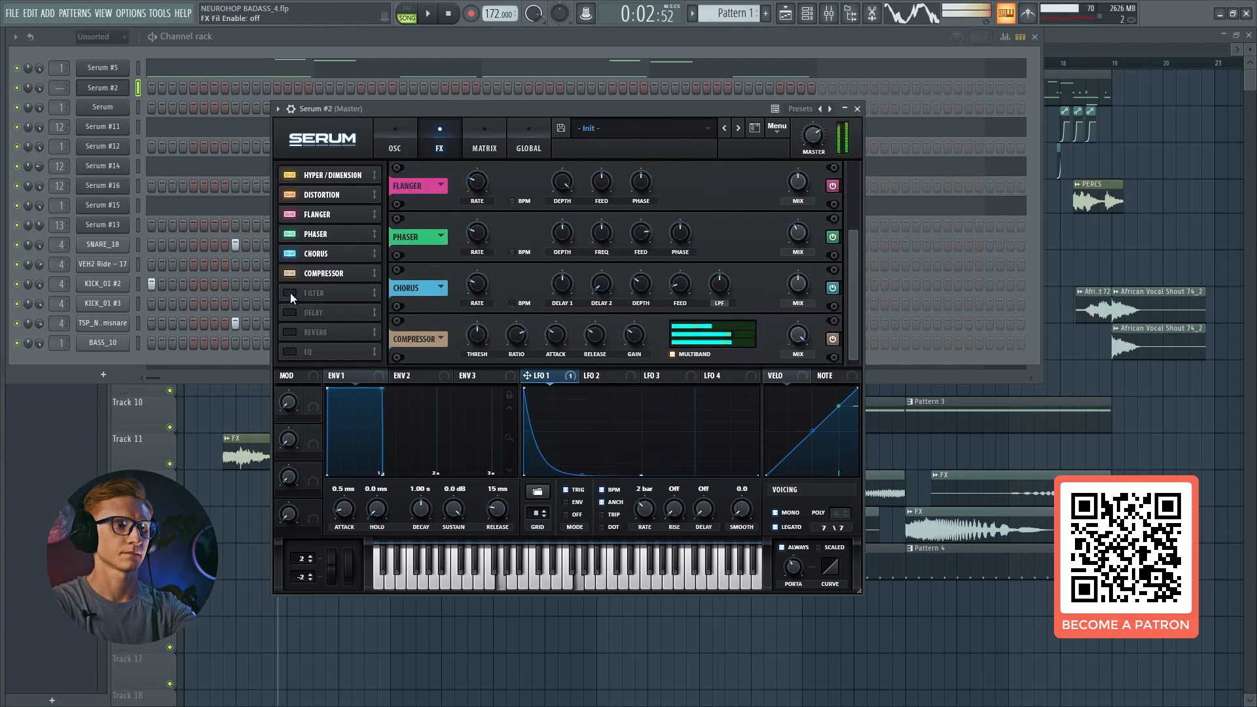
{"action": "left_click", "coordinate": [290, 292]}
{"action": "key", "text": "t"}
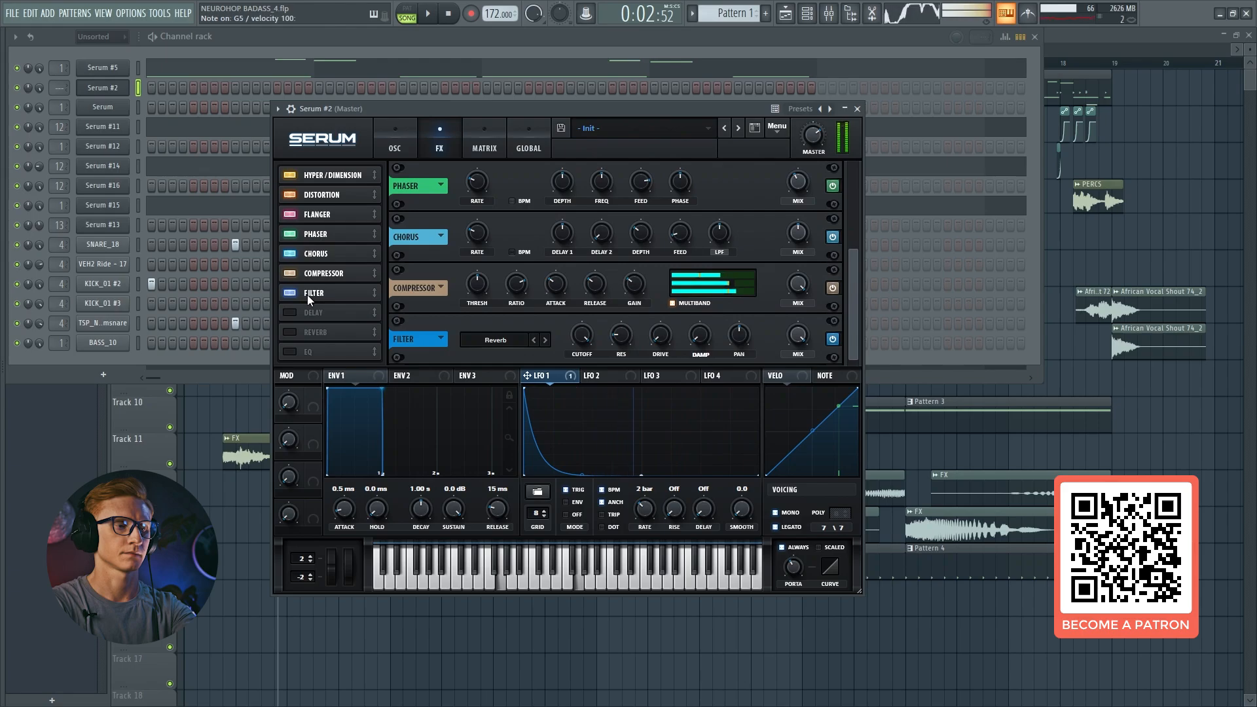
{"action": "key", "text": "v"}
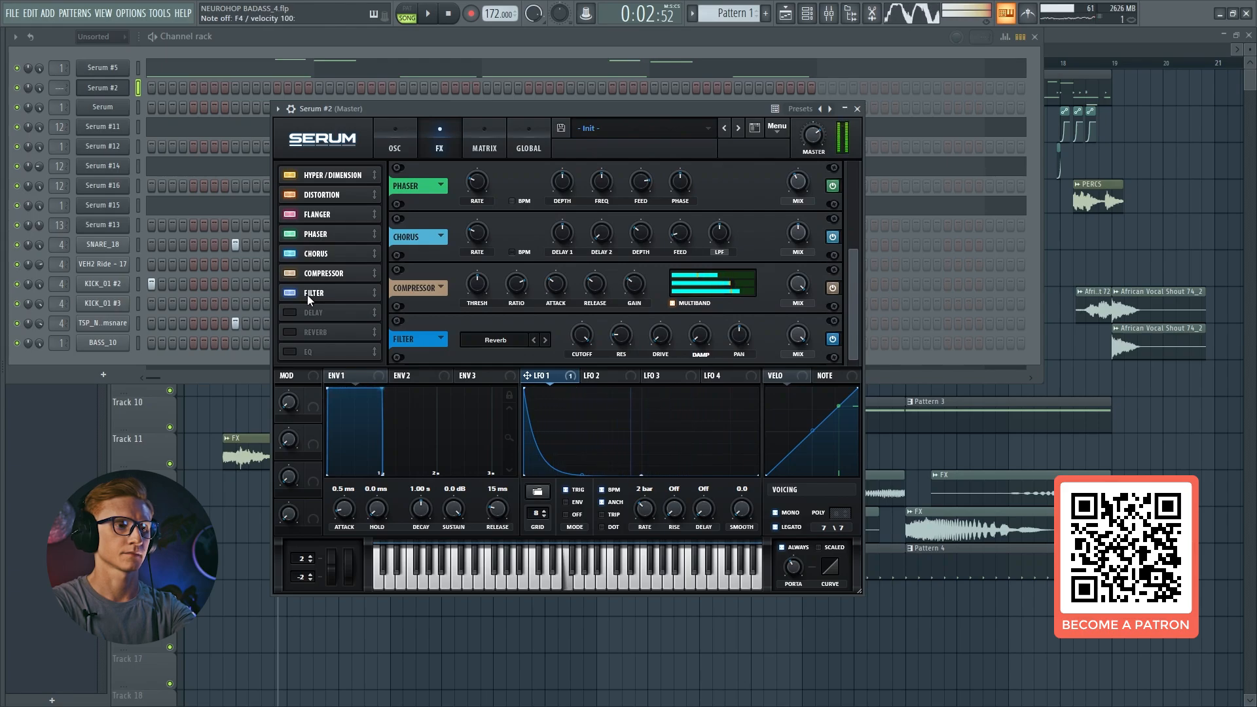
{"action": "key", "text": "r"}
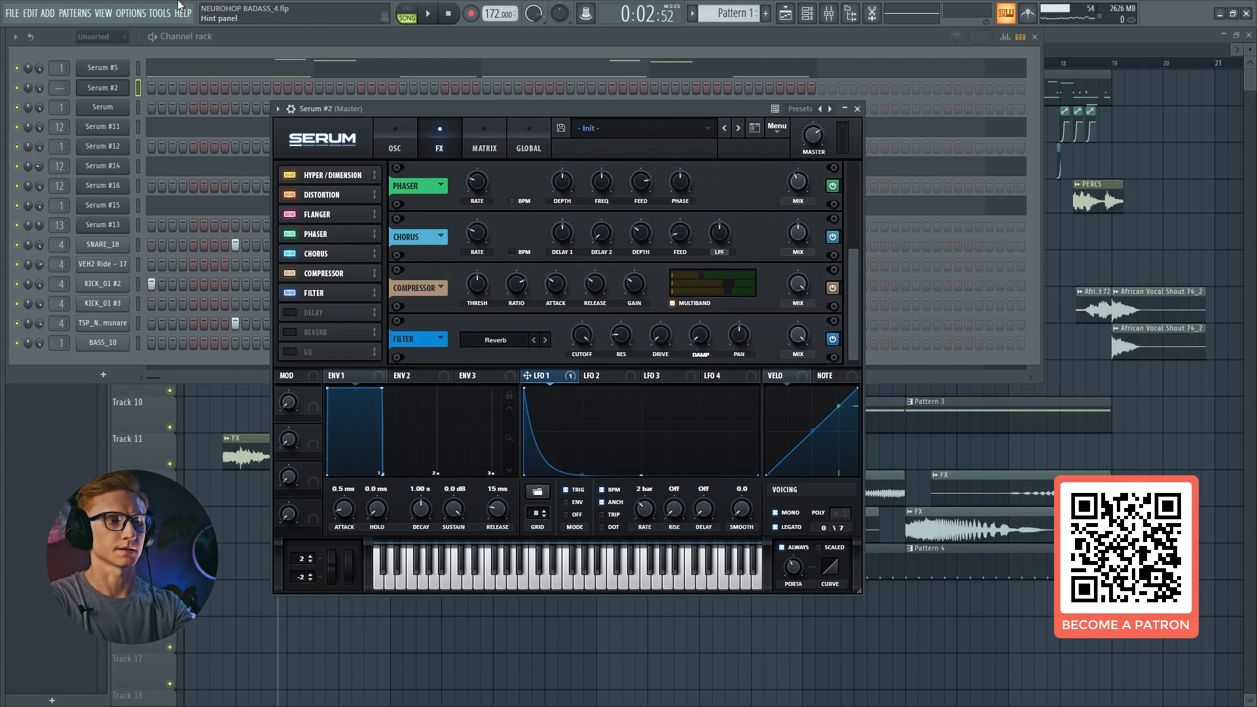
- Return to the oscillator page, route the Serum #2 channel to mixer track 1, and open the mixer
{"action": "left_click", "coordinate": [404, 142]}
{"action": "left_click", "coordinate": [125, 89]}
{"action": "left_click", "coordinate": [131, 90]}
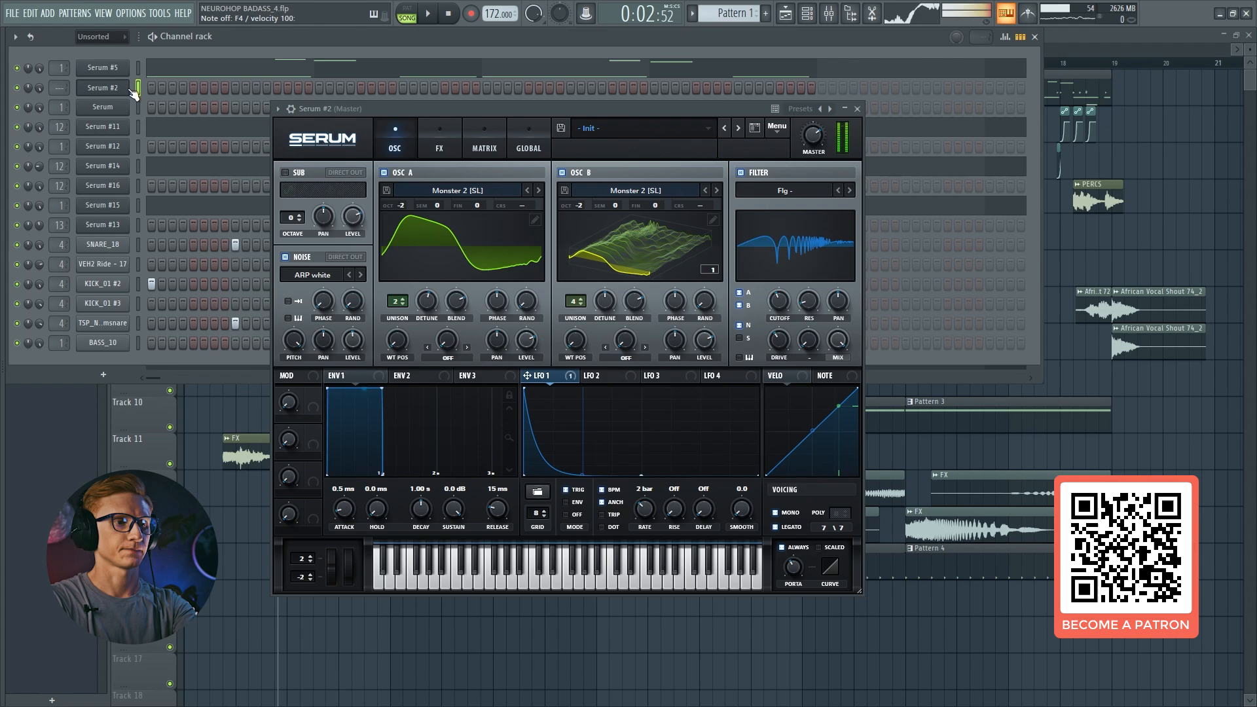
{"action": "left_click", "coordinate": [128, 90]}
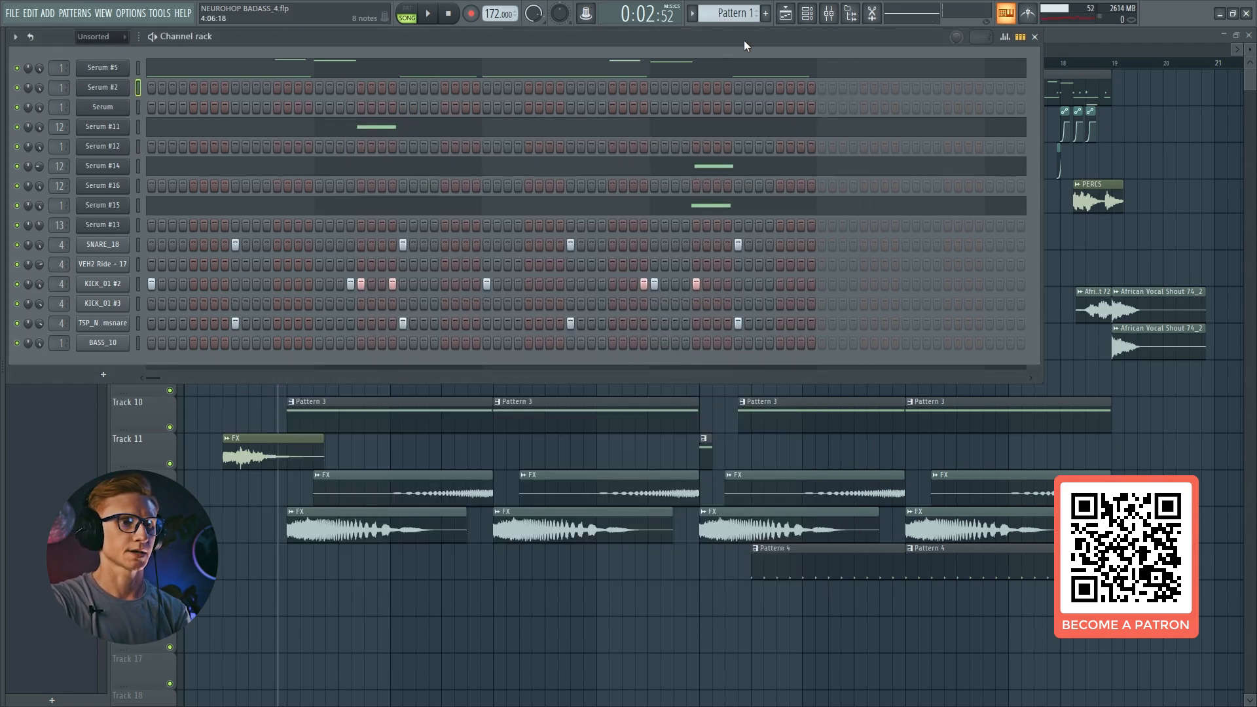
{"action": "left_click", "coordinate": [829, 13]}
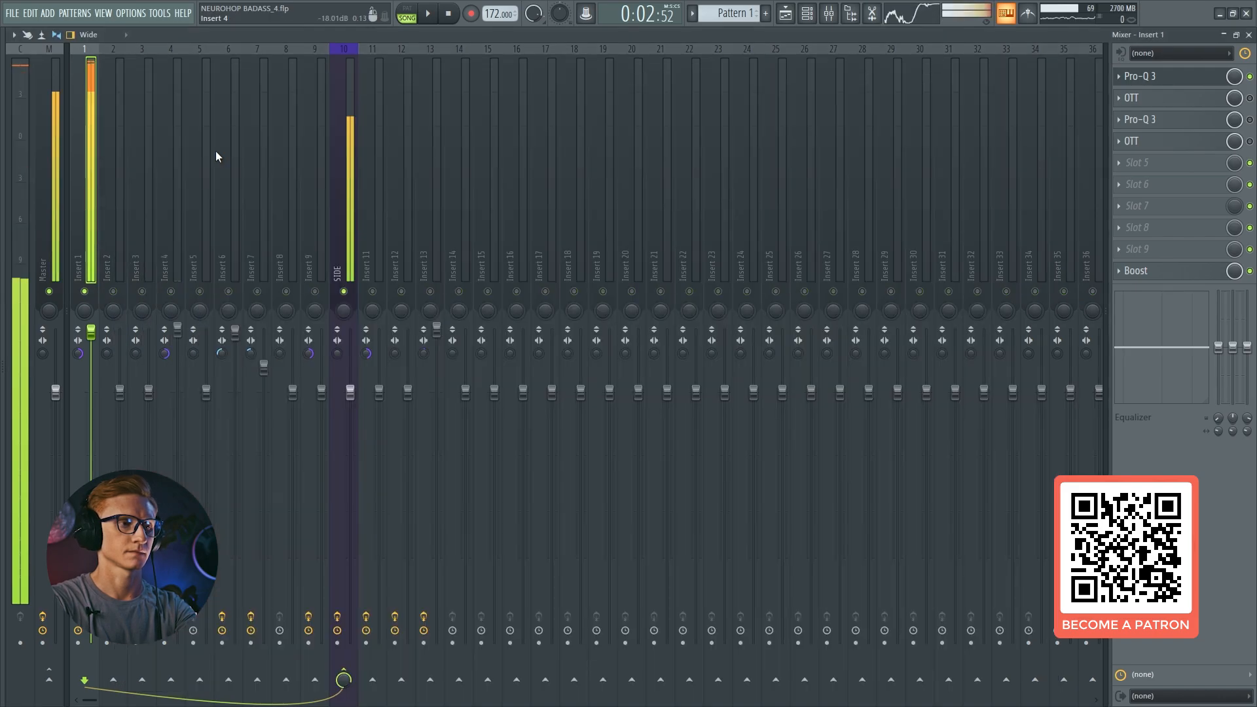
- Switch playback to pattern mode, play Pattern 1 and open the first Pro-Q 3 equalizer on Insert 1
{"action": "key", "text": "Escape"}
{"action": "left_click", "coordinate": [402, 22]}
{"action": "key", "text": "space"}
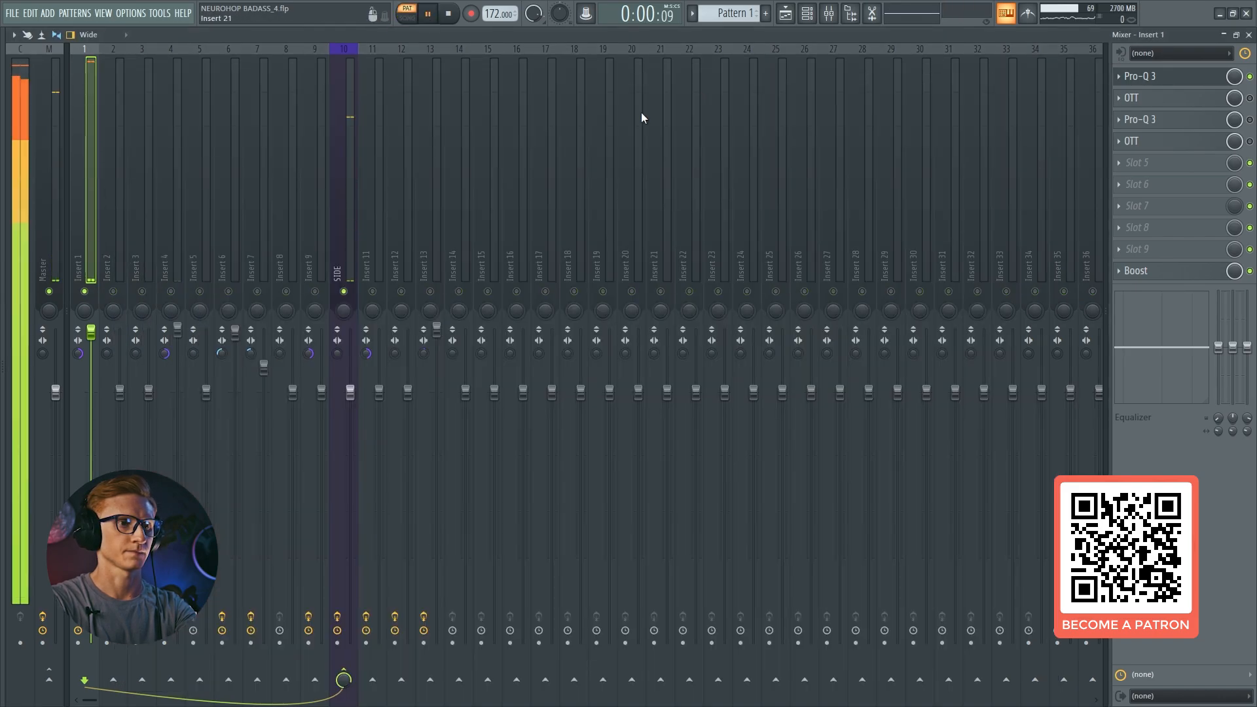
{"action": "left_click", "coordinate": [1167, 77]}
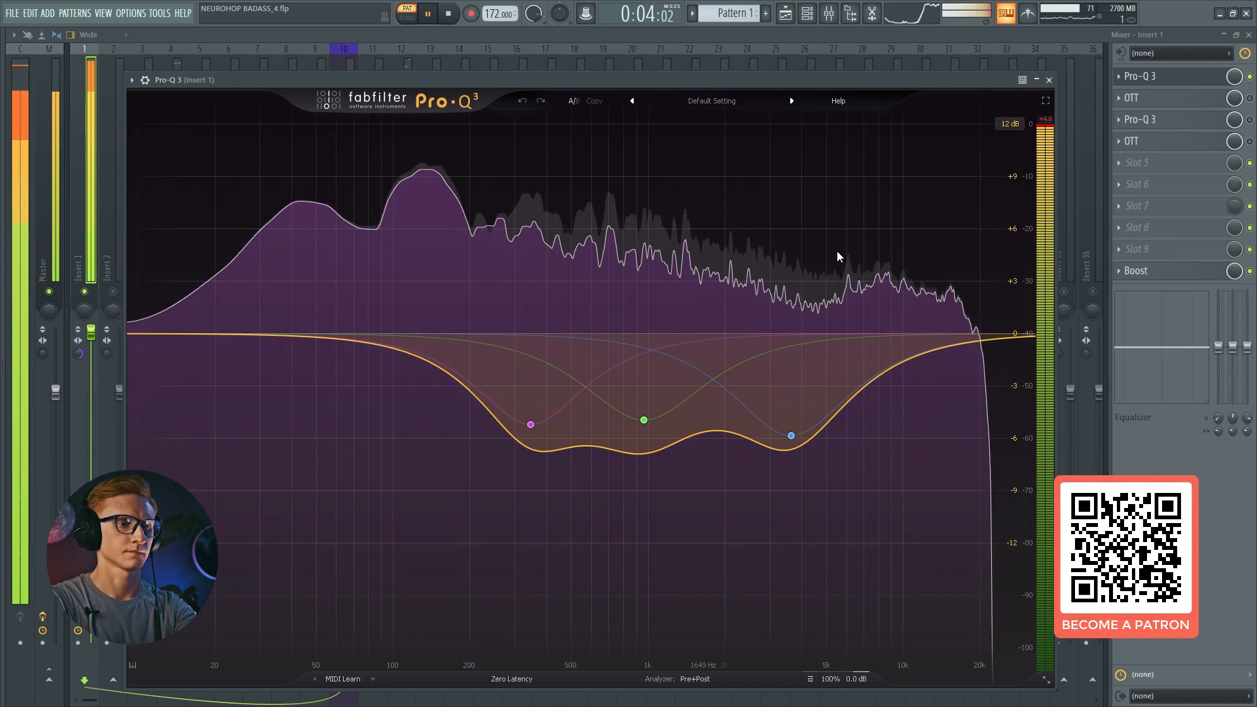
- Bypass and re-enable the first Pro-Q 3 on Insert 1, replaying the pattern each time to compare the sound
{"action": "left_click", "coordinate": [1250, 76]}
{"action": "key", "text": "space"}
{"action": "key", "text": "Escape"}
{"action": "key", "text": "space"}
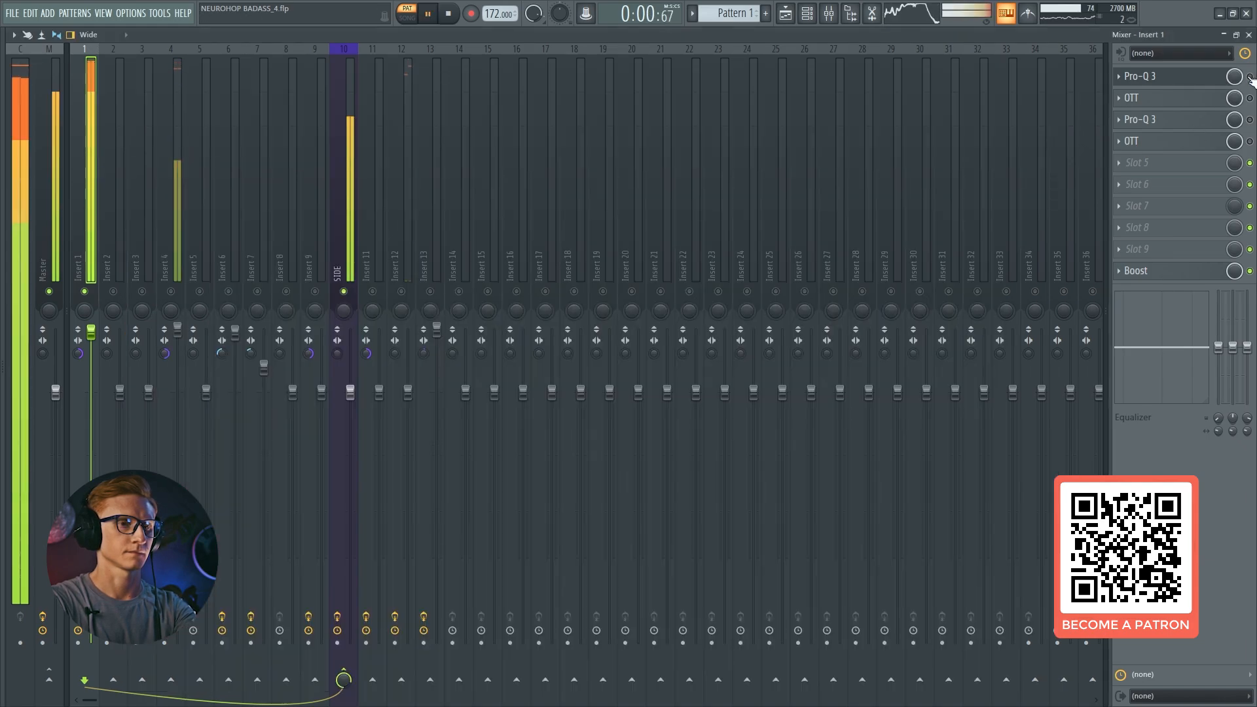
{"action": "key", "text": "space"}
{"action": "left_click", "coordinate": [1250, 78]}
{"action": "key", "text": "space"}
- Reopen the first Pro-Q 3 on Insert 1 to examine its EQ curve, and replay the pattern
{"action": "left_click", "coordinate": [1217, 83]}
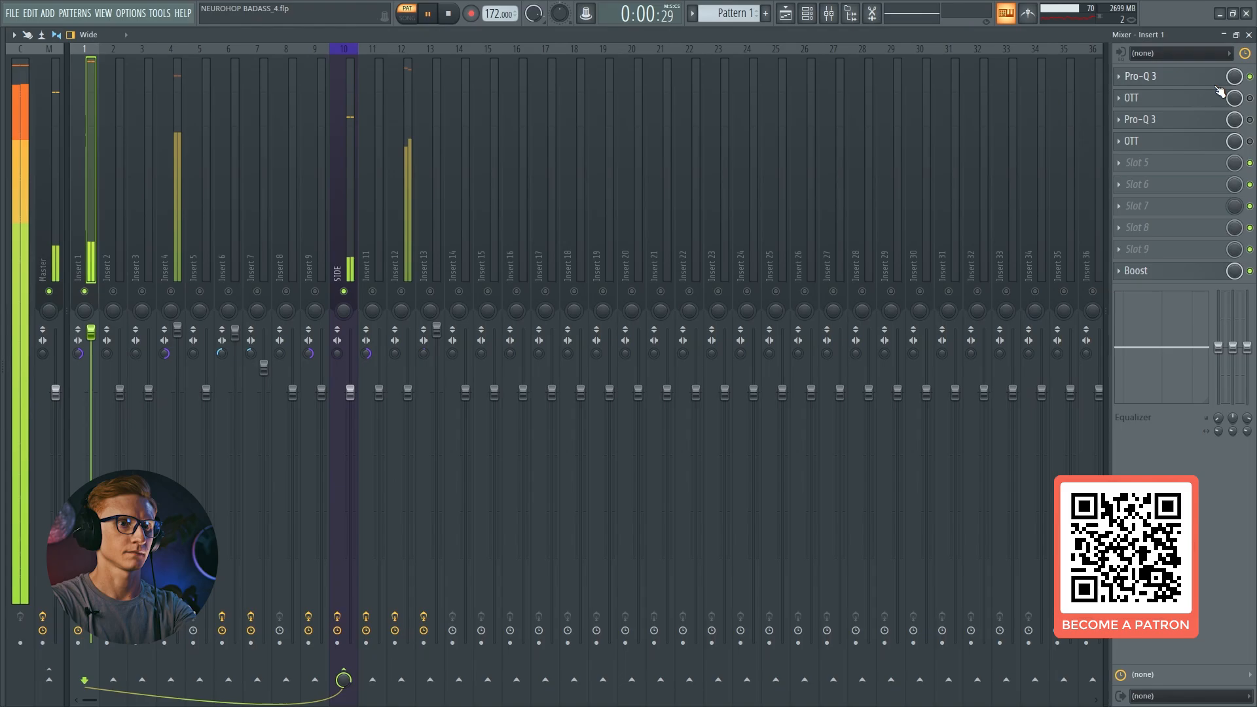
{"action": "key", "text": "space"}
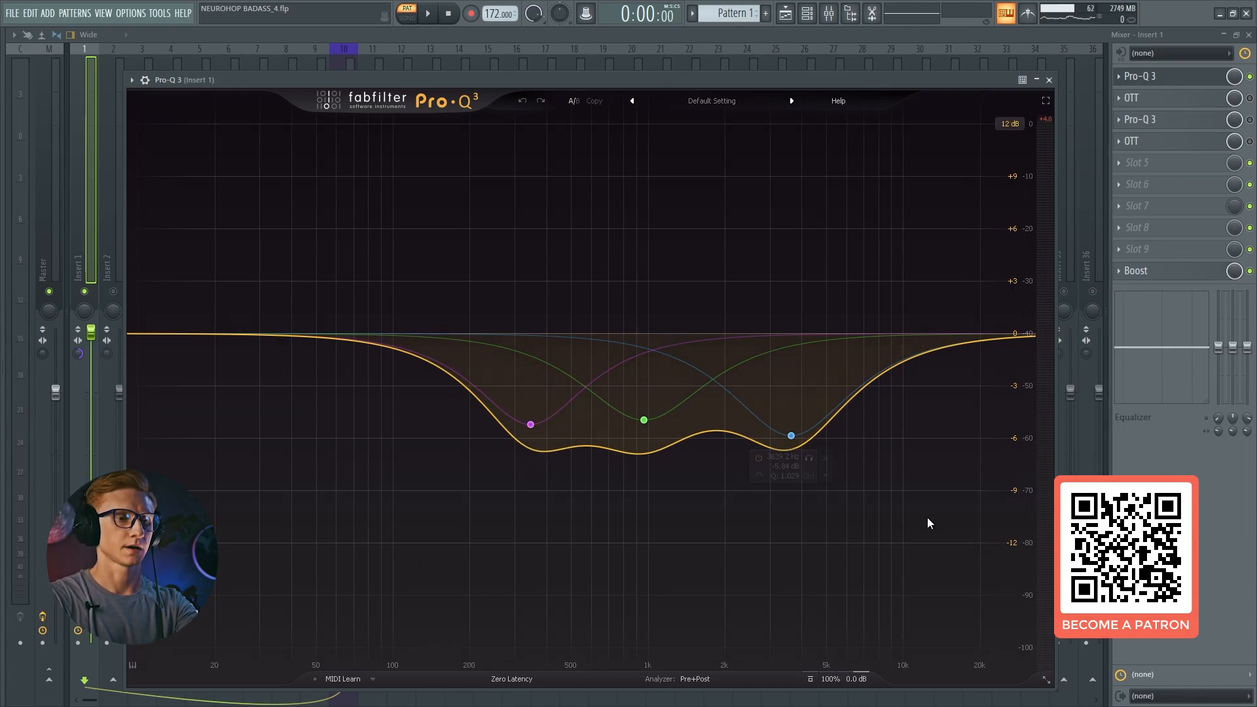
{"action": "key", "text": "space"}
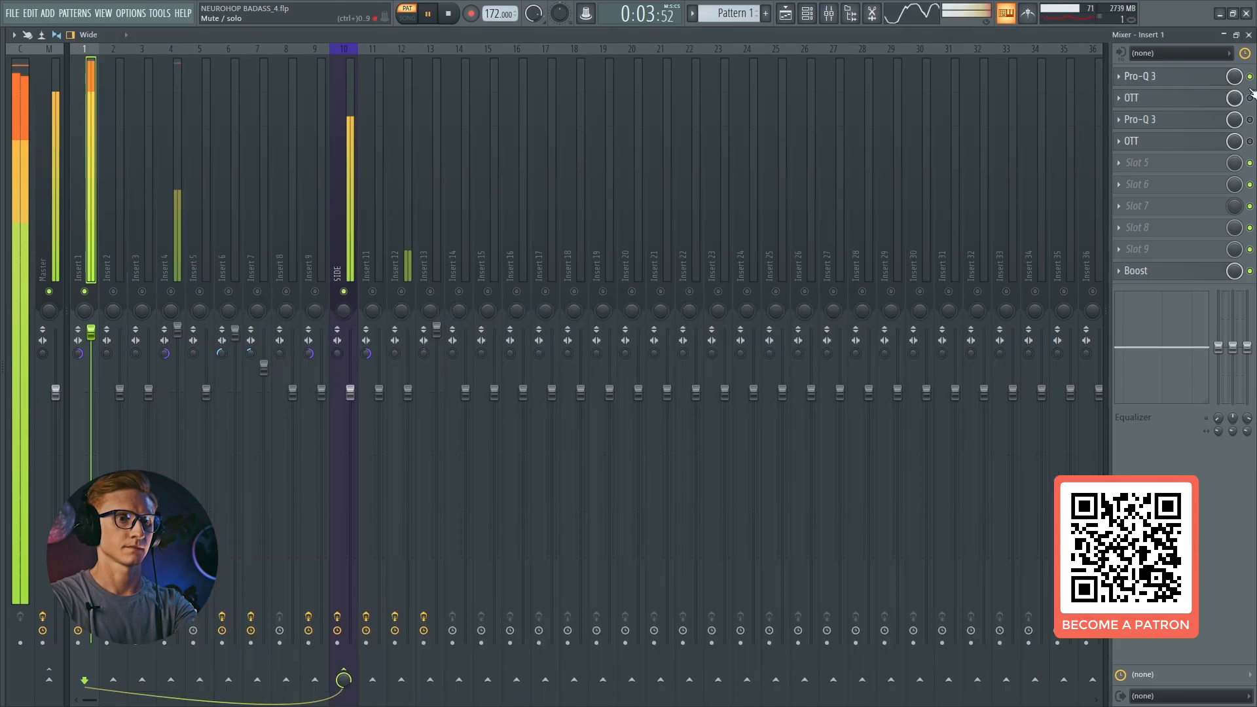
- Bypass and re-enable the first Pro-Q 3 on Insert 1 to compare the sound, and enable the OTT in slot 2
{"action": "left_click", "coordinate": [1250, 76]}
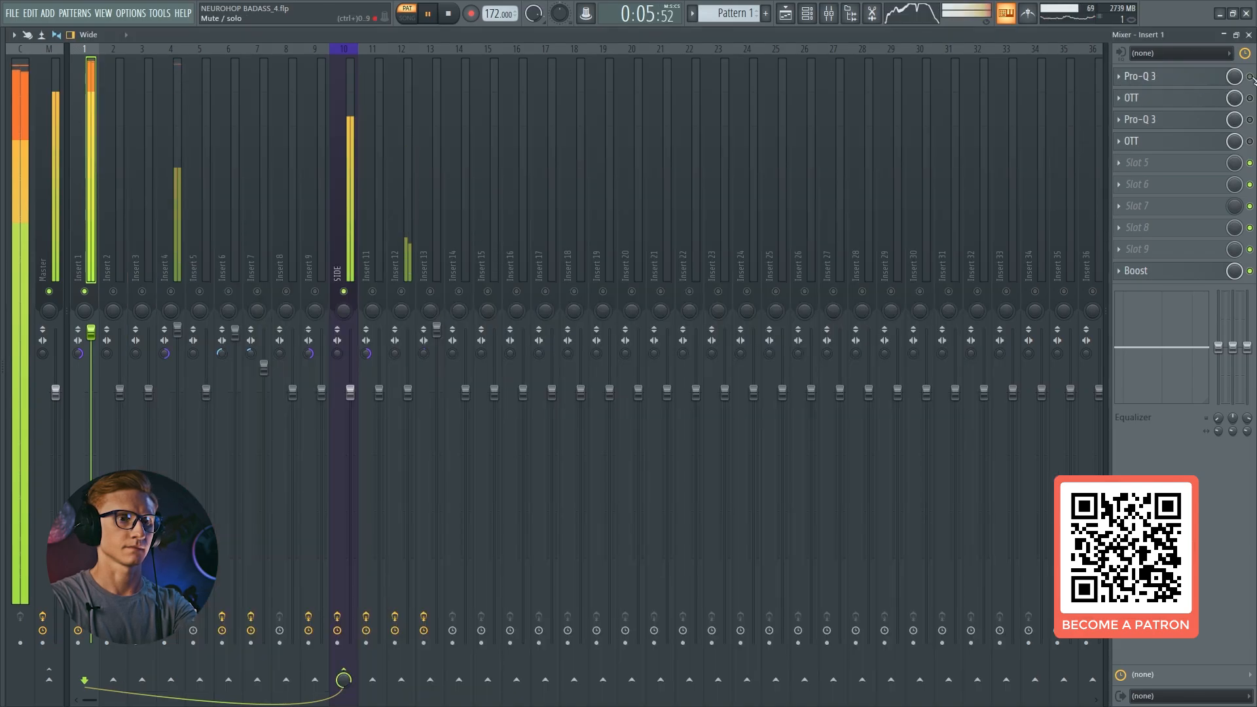
{"action": "left_click", "coordinate": [1250, 77]}
{"action": "left_click", "coordinate": [1250, 98]}
{"action": "key", "text": "space"}
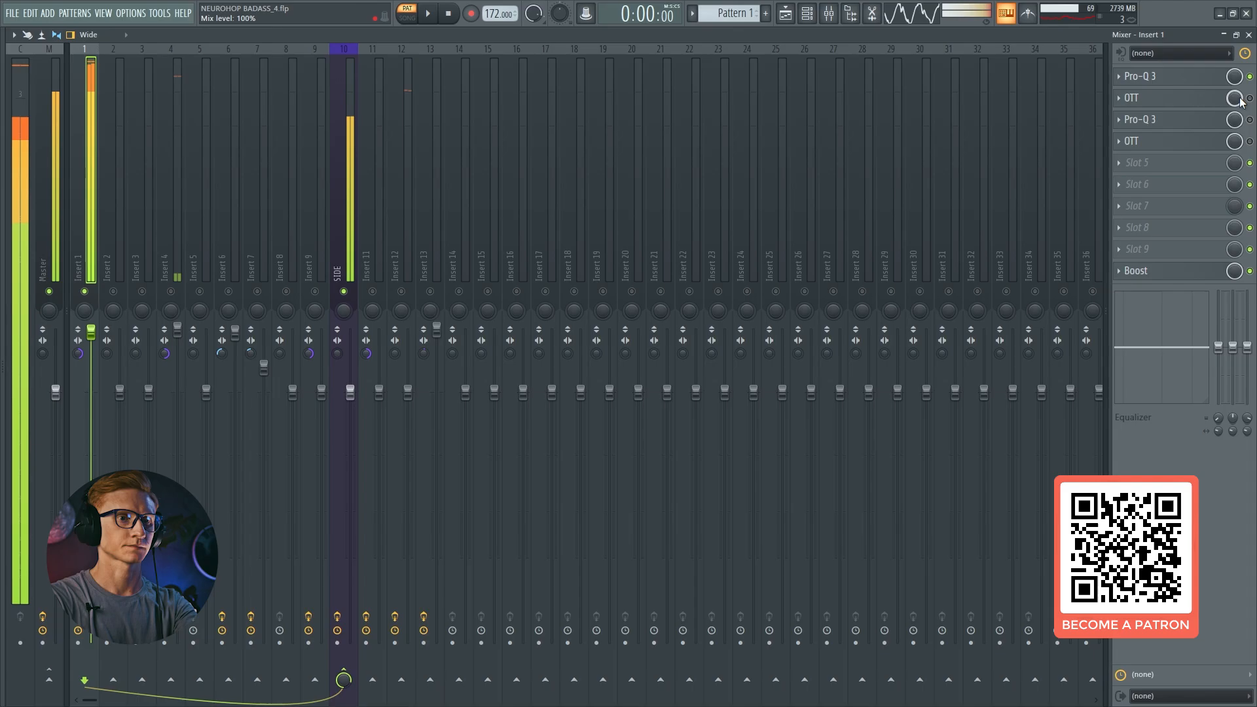
- Open the slot 2 OTT on Insert 1 and play the pattern to examine its multiband compression settings
{"action": "left_click", "coordinate": [1212, 102]}
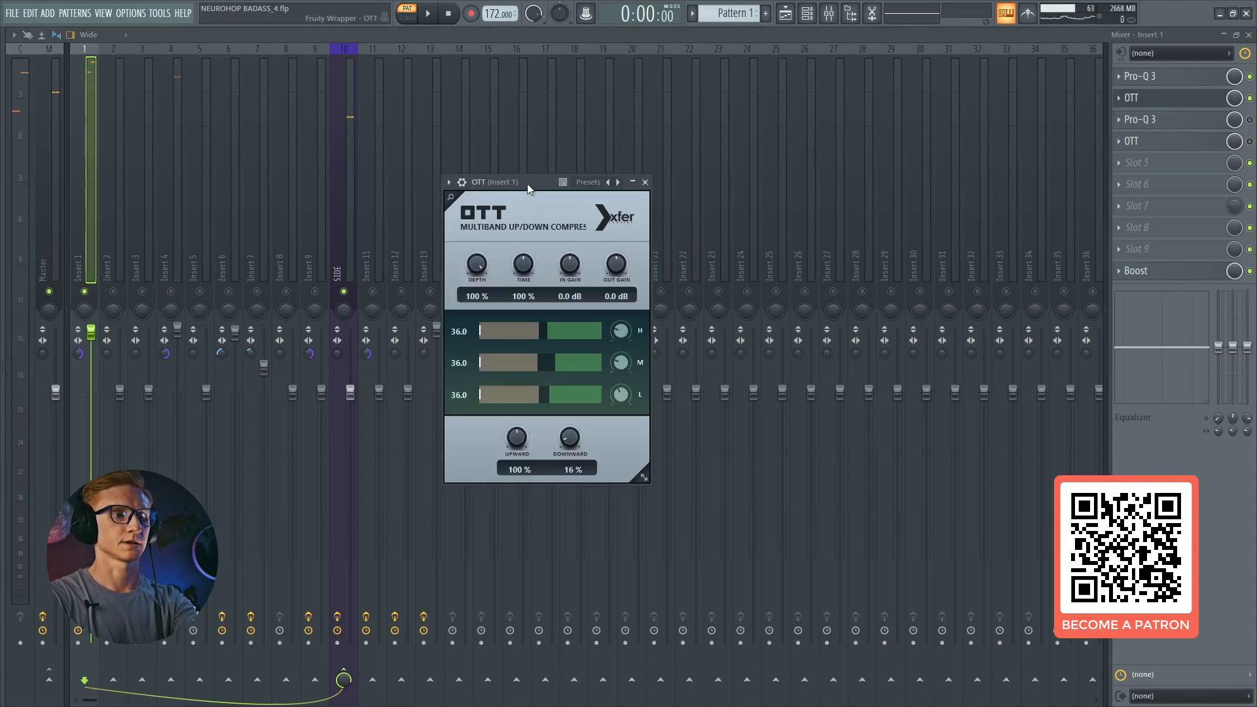
{"action": "key", "text": "space"}
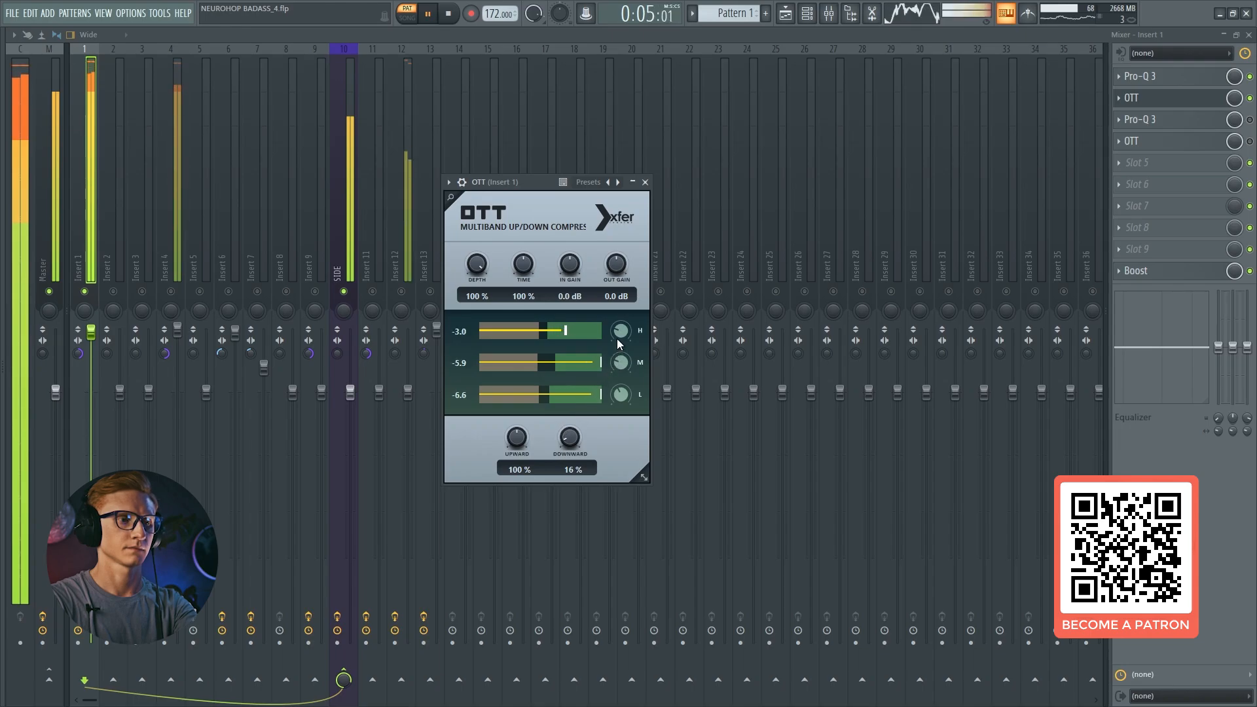
{"action": "key", "text": "space"}
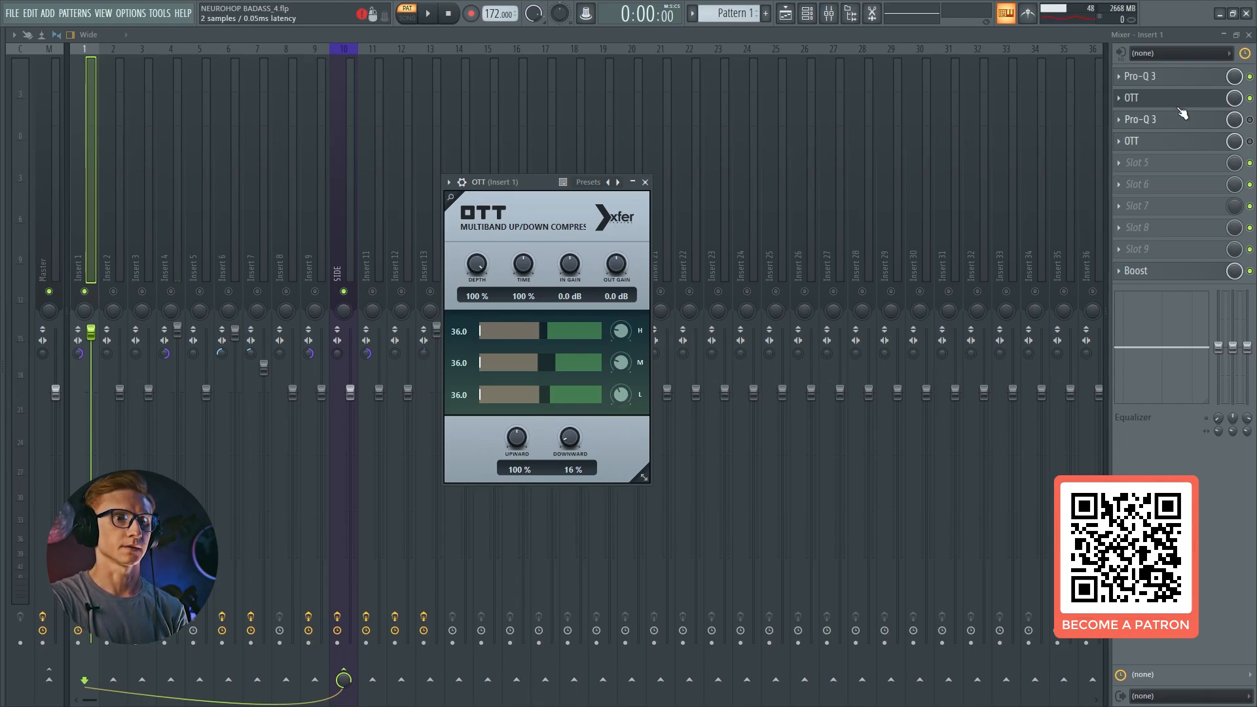
{"action": "left_click", "coordinate": [1131, 97]}
- Enable and open the second Pro-Q 3 on Insert 1, center its window and play the pattern
{"action": "left_click", "coordinate": [1154, 119]}
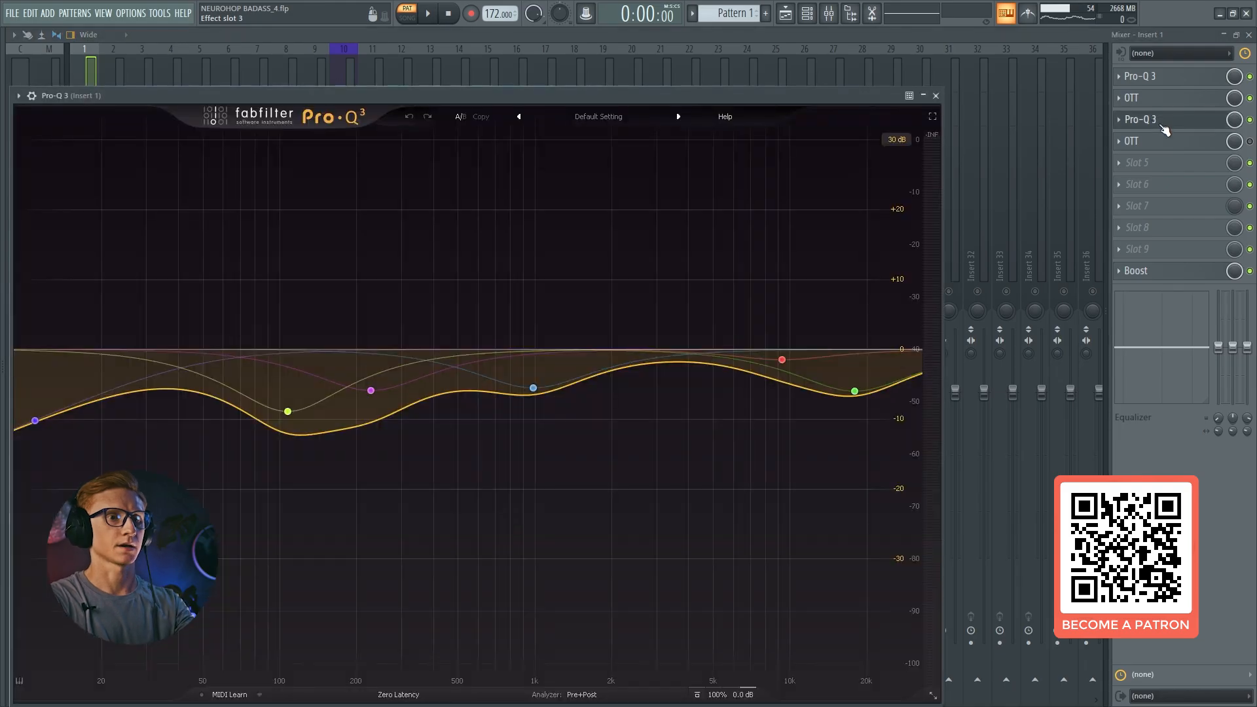
{"action": "key", "text": "space"}
{"action": "left_click_drag", "start_coordinate": [796, 97], "coordinate": [900, 77]}
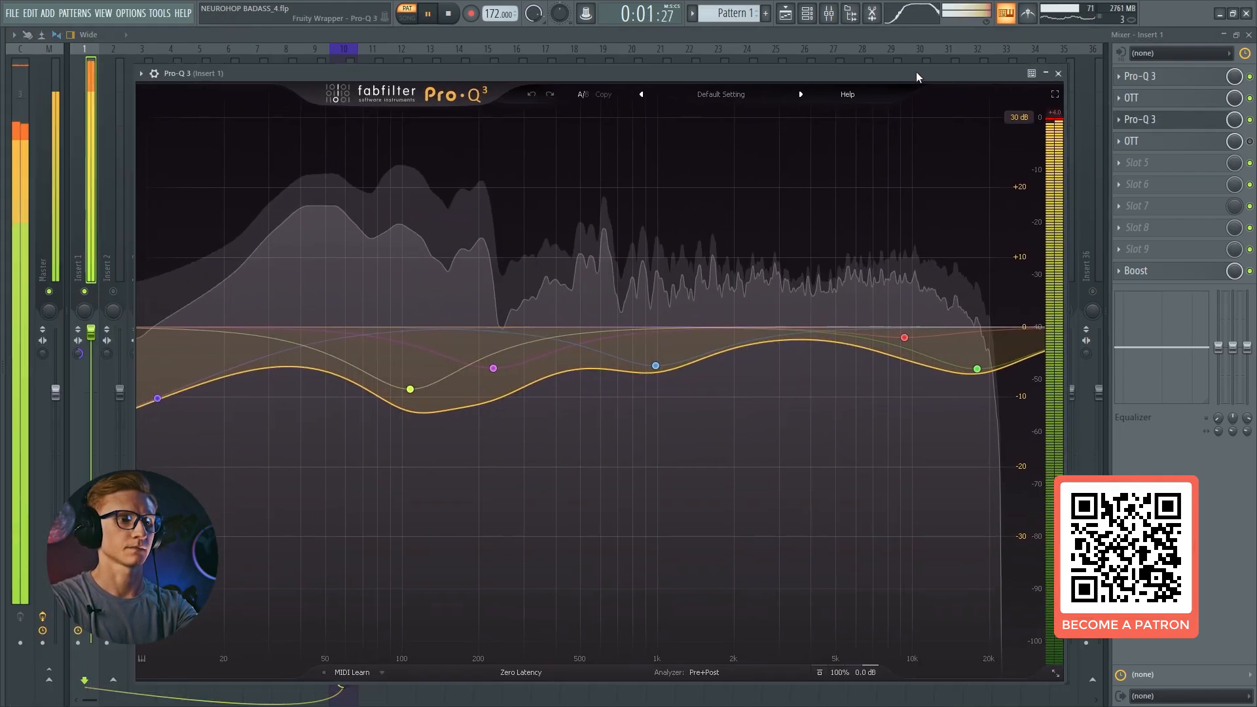
- Examine the second Pro-Q 3's low, mid and high cut bands while replaying the pattern
{"action": "mouse_move", "coordinate": [492, 361]}
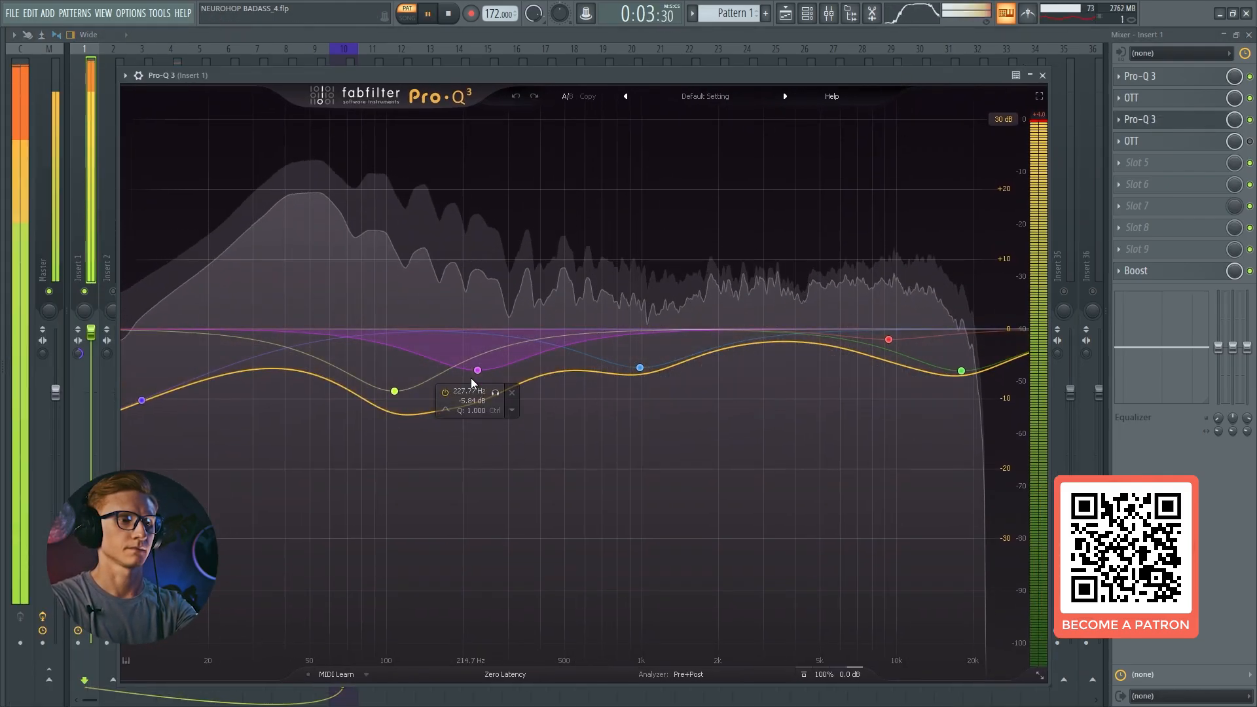
{"action": "key", "text": "space"}
{"action": "mouse_move", "coordinate": [395, 332]}
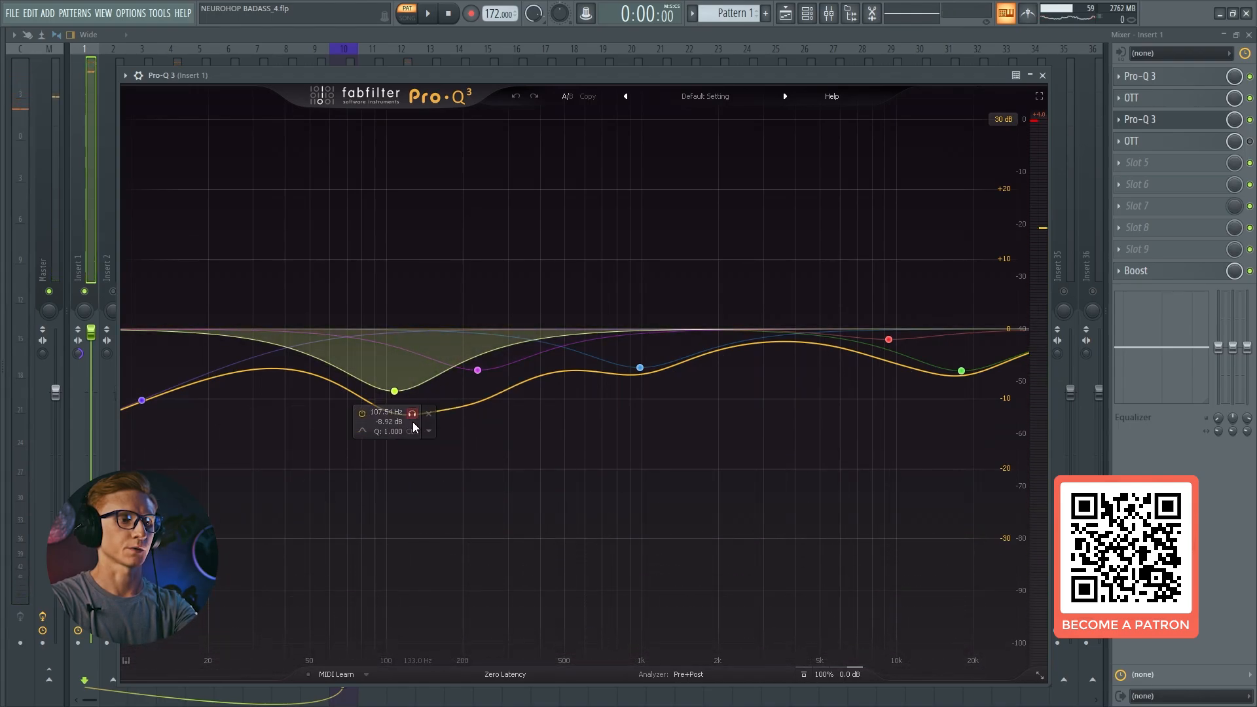
{"action": "key", "text": "space"}
{"action": "mouse_move", "coordinate": [597, 350]}
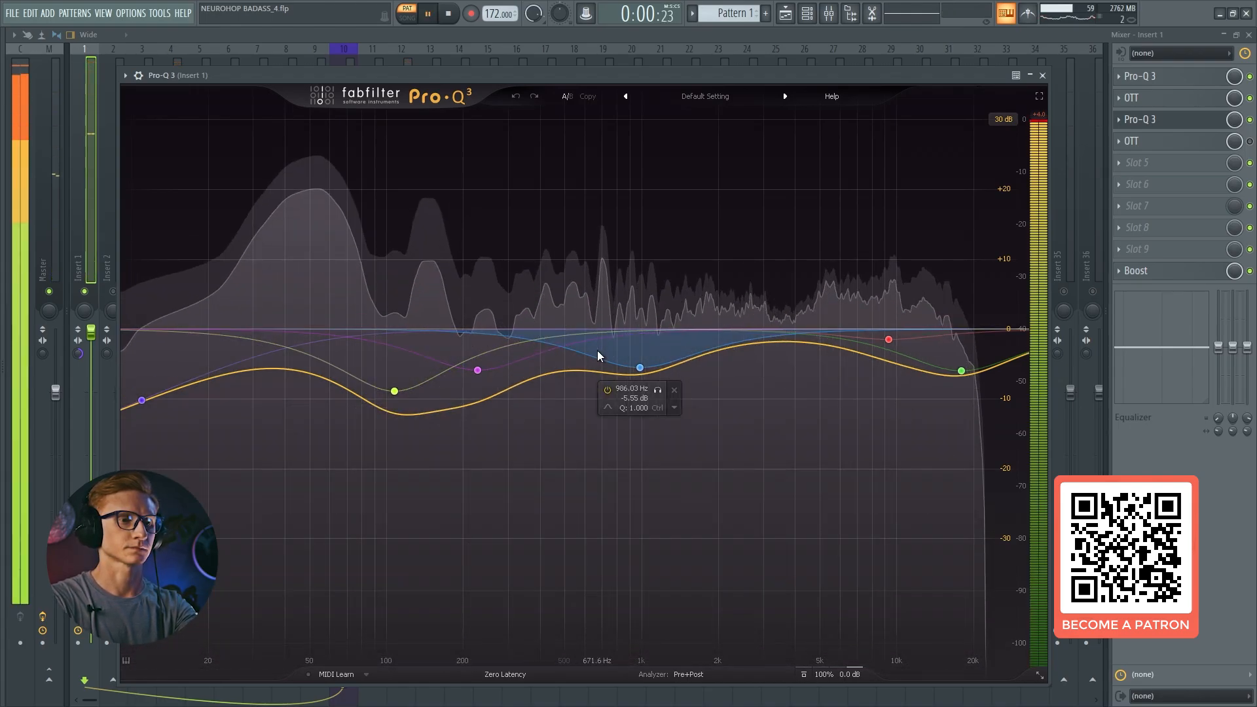
{"action": "key", "text": "space"}
{"action": "left_click", "coordinate": [639, 367]}
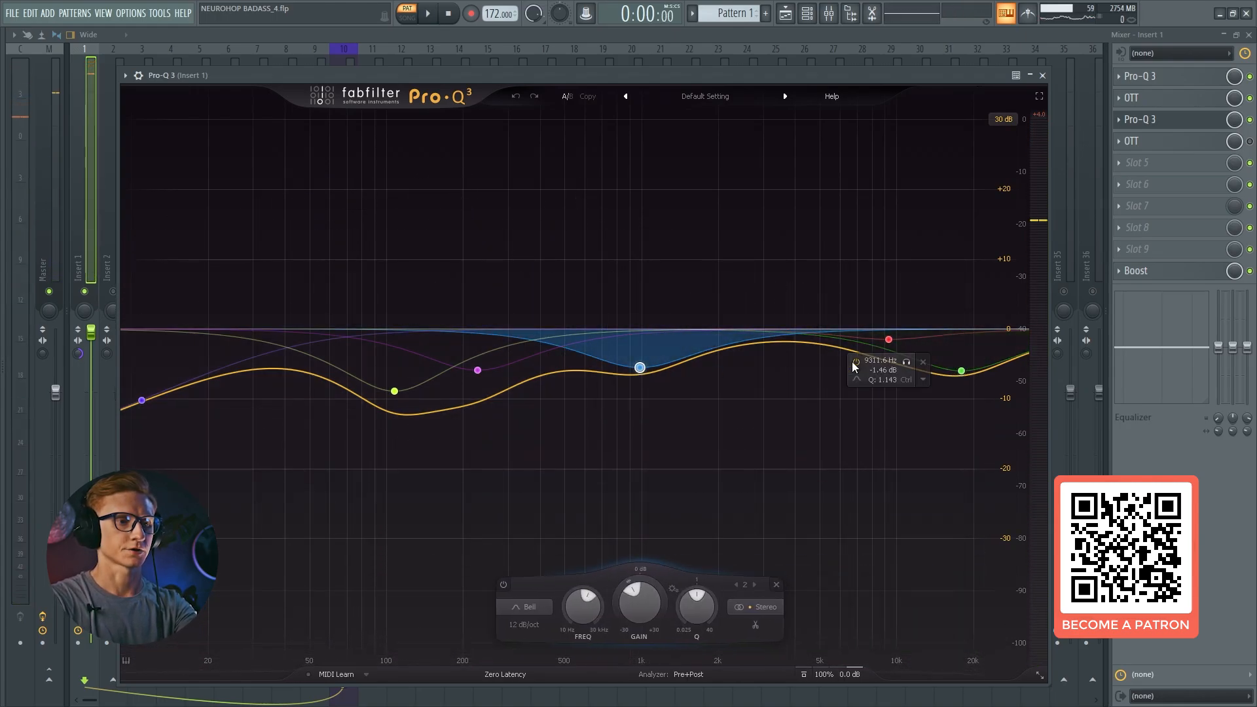
{"action": "left_click", "coordinate": [961, 371]}
- Bypass and re-enable the second Pro-Q 3 on Insert 1, replaying the pattern to compare the sound
{"action": "key", "text": "space"}
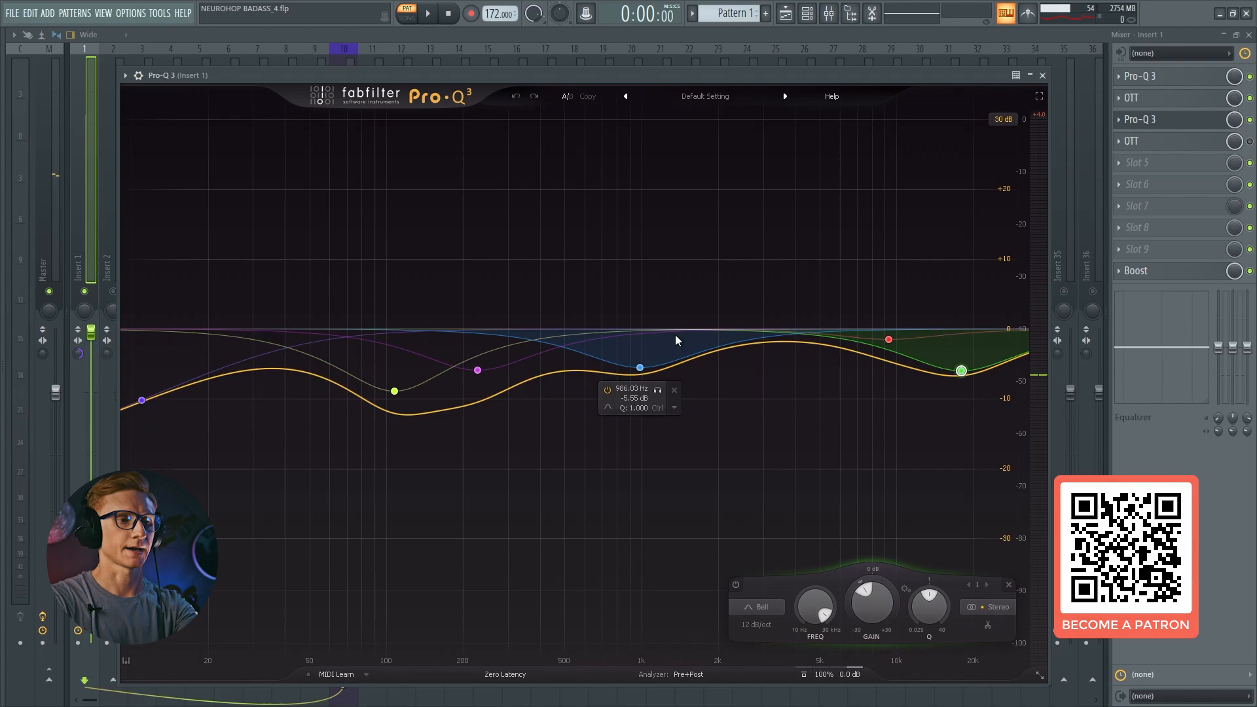
{"action": "left_click", "coordinate": [1193, 121]}
{"action": "left_click", "coordinate": [1250, 120]}
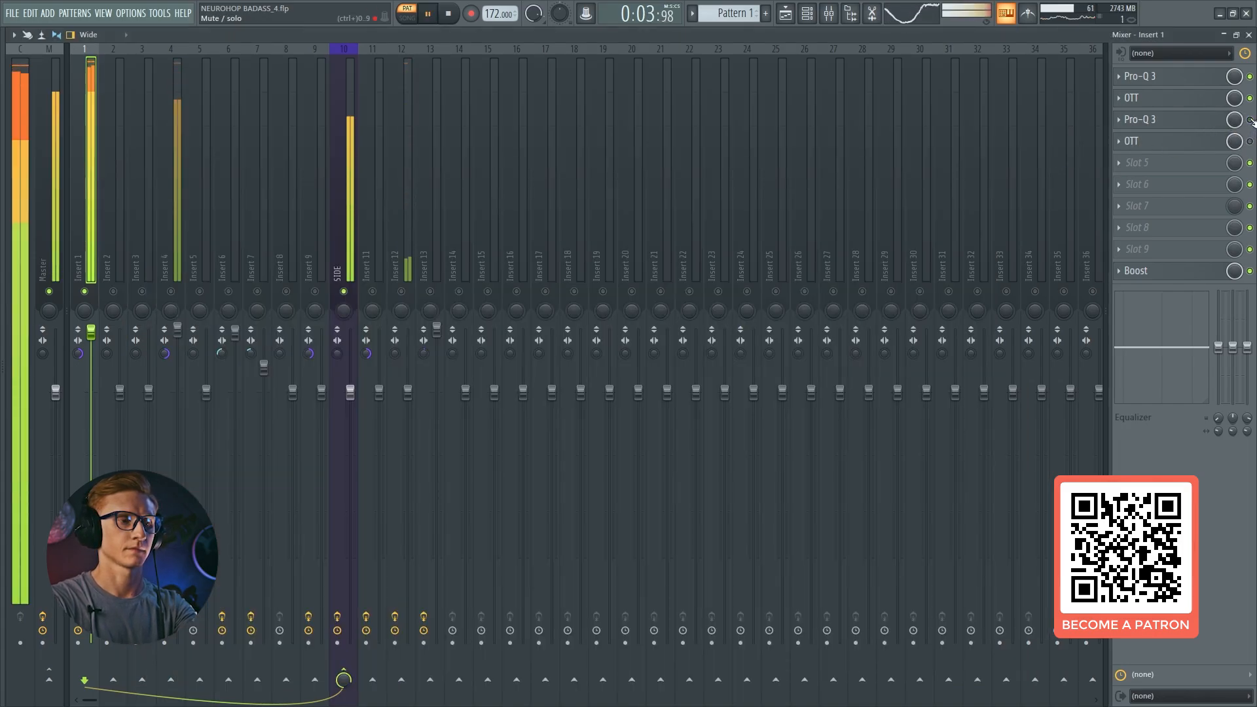
{"action": "left_click", "coordinate": [1250, 119]}
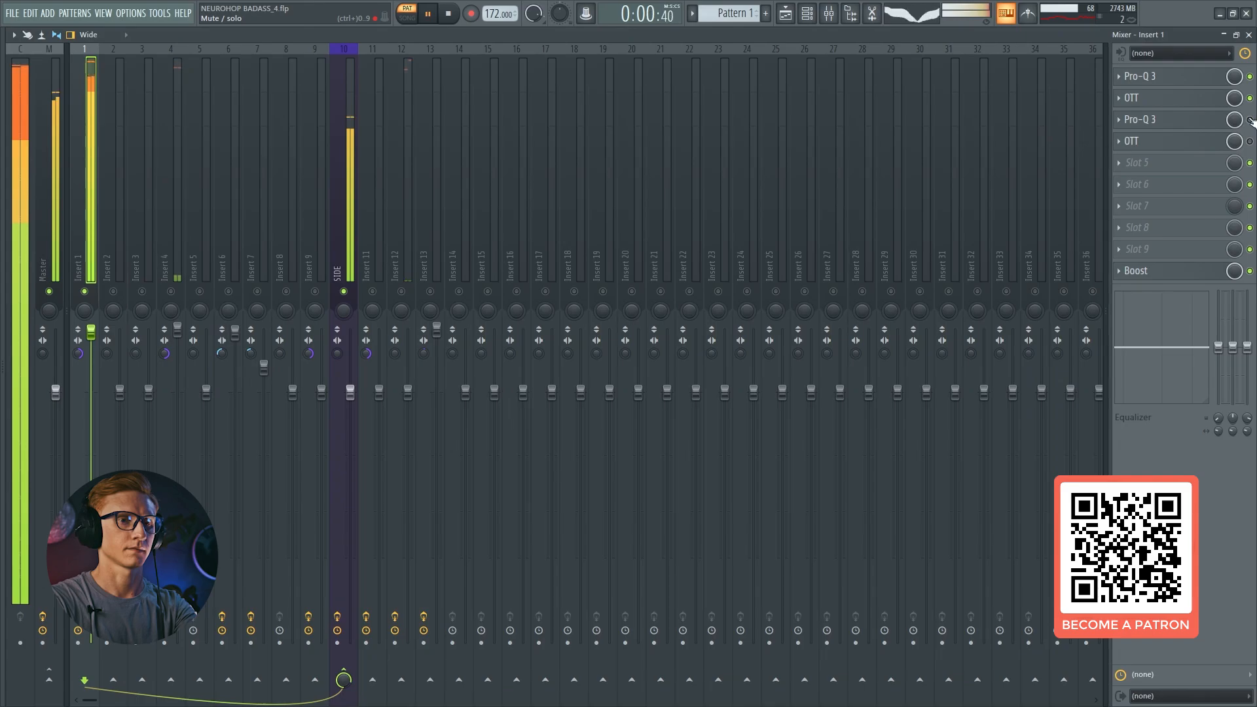
{"action": "key", "text": "space"}
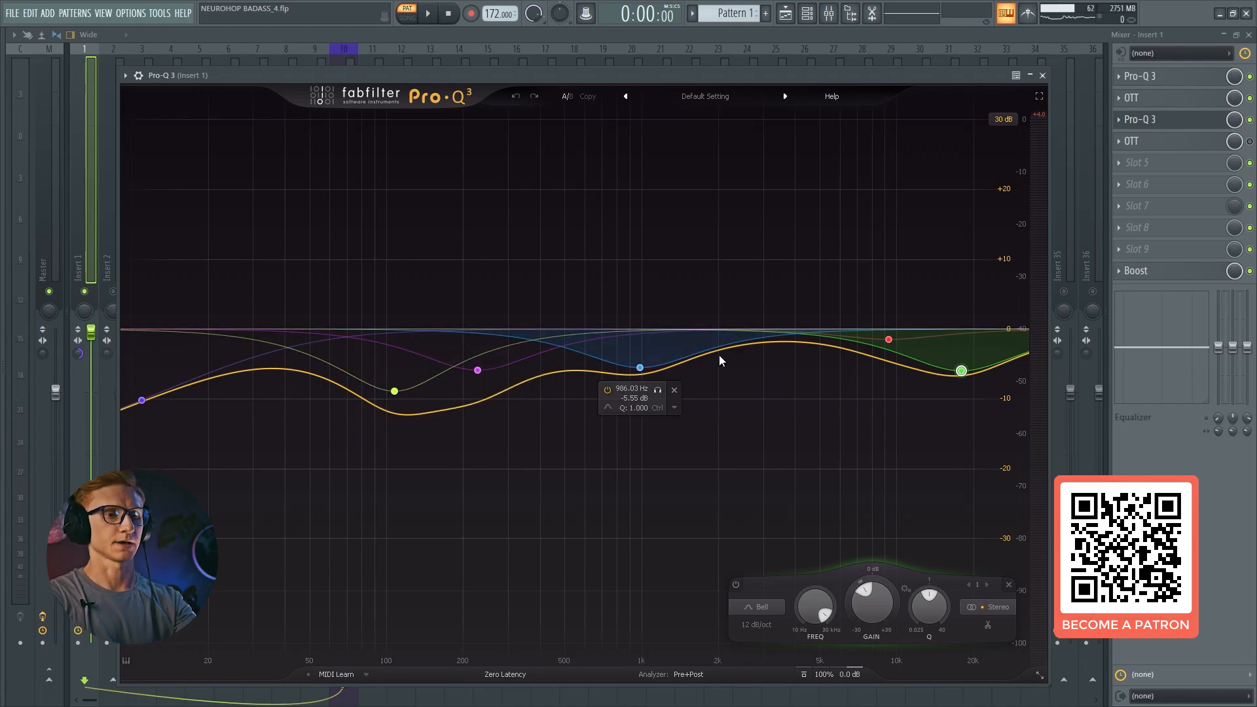
{"action": "left_click", "coordinate": [1172, 120]}
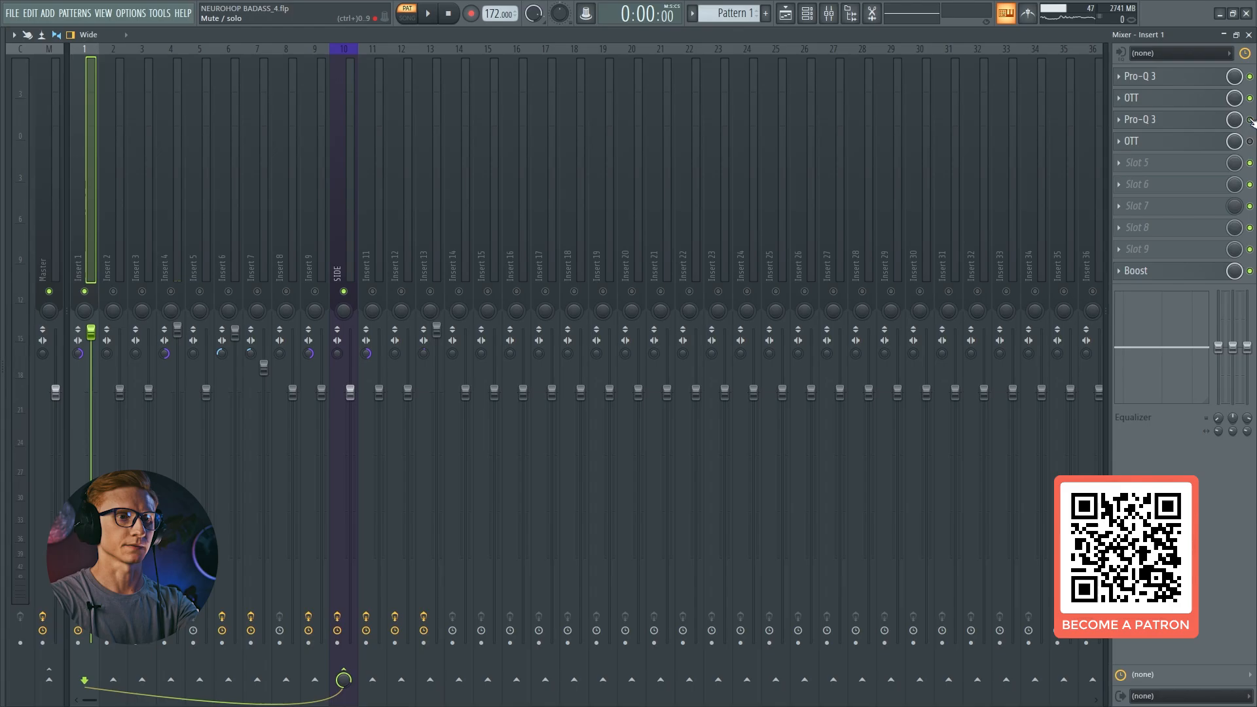
{"action": "key", "text": "space"}
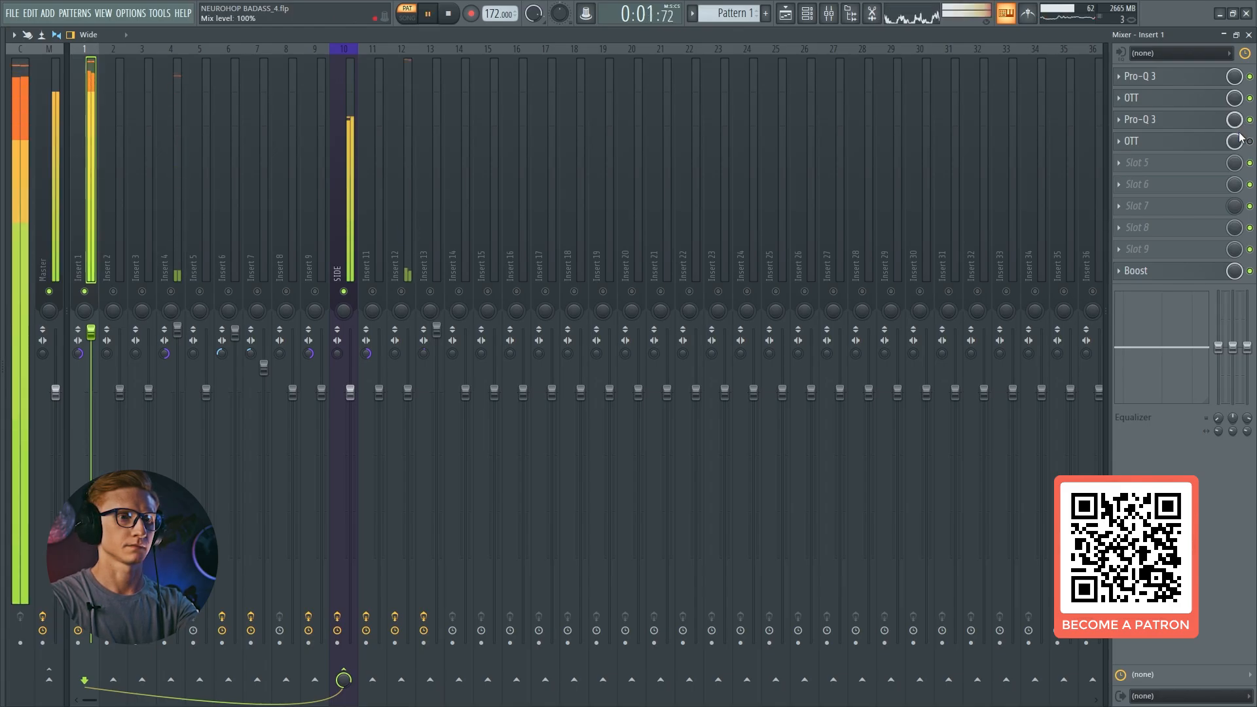
{"action": "key", "text": "space"}
- Enable and open the OTT in slot 4 of Insert 1, and play the pattern to examine its settings
{"action": "left_click", "coordinate": [1178, 145]}
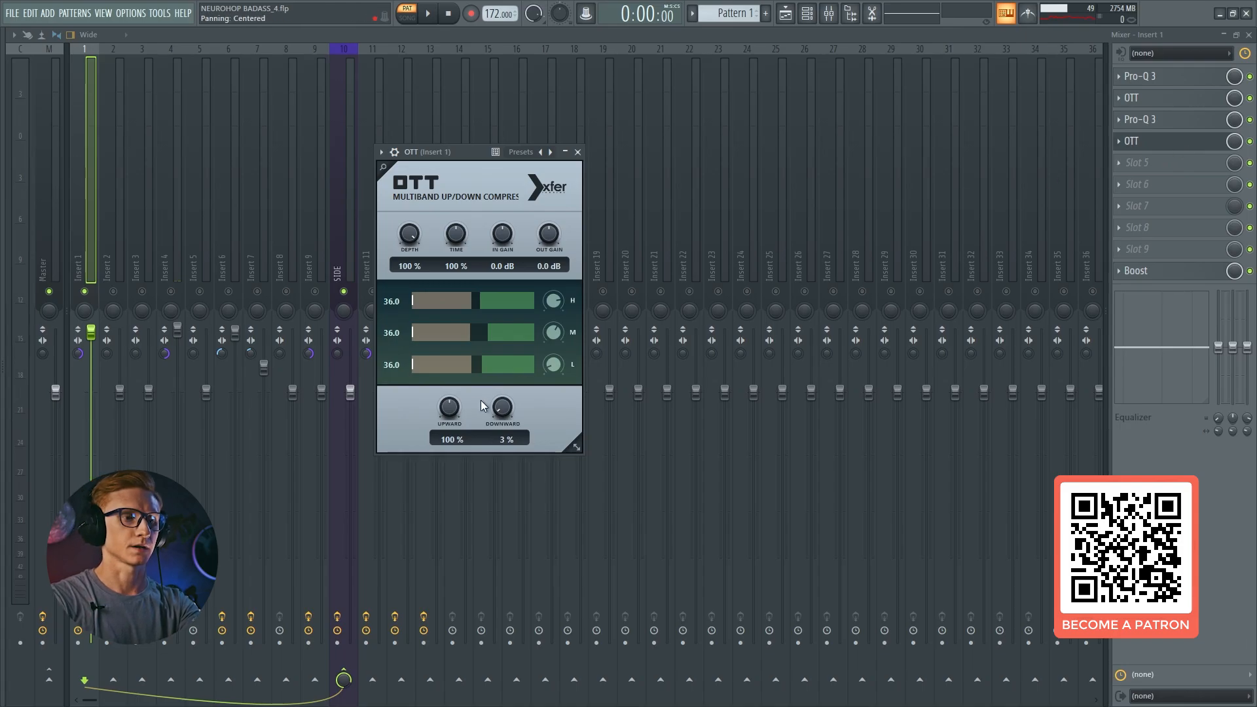
{"action": "key", "text": "space"}
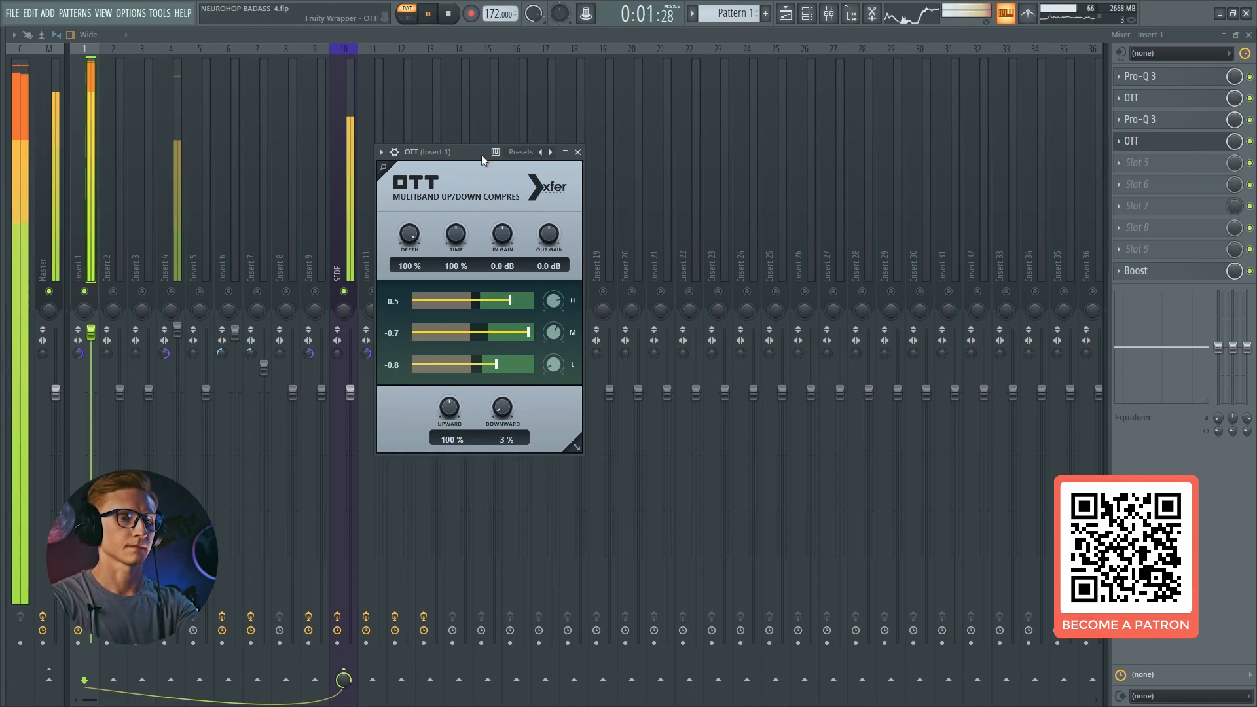
{"action": "key", "text": "space"}
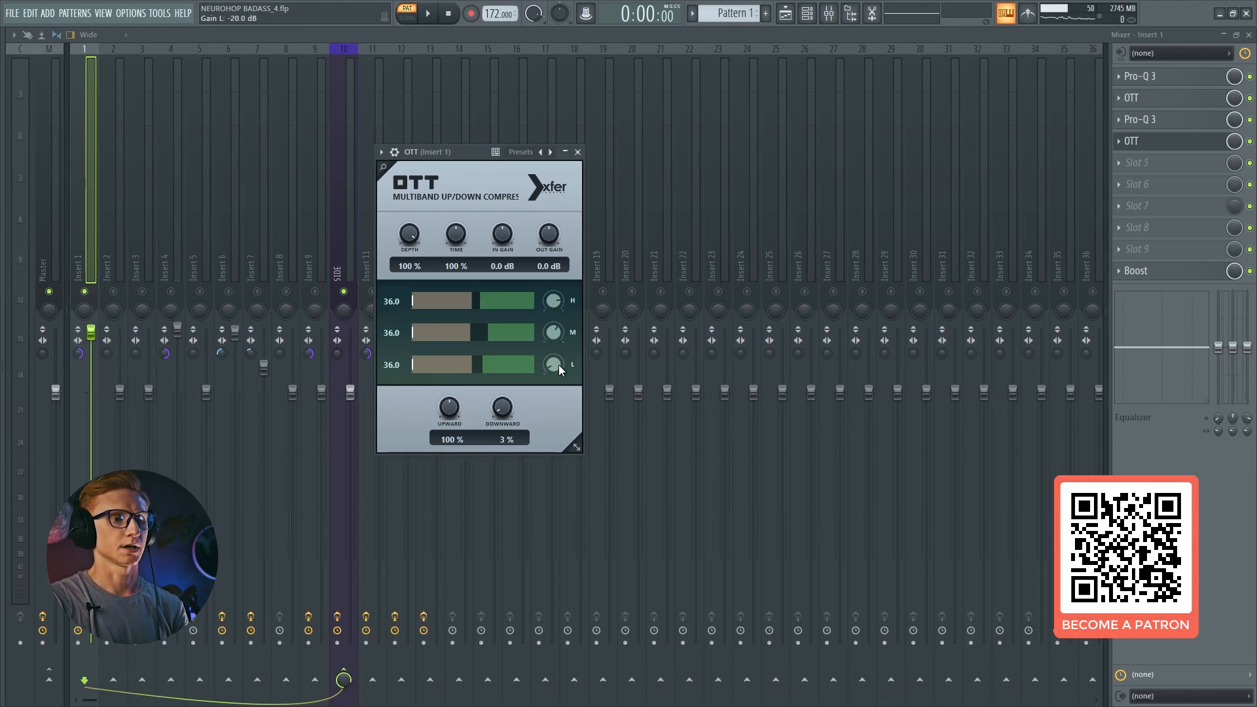
{"action": "left_click", "coordinate": [1132, 141]}
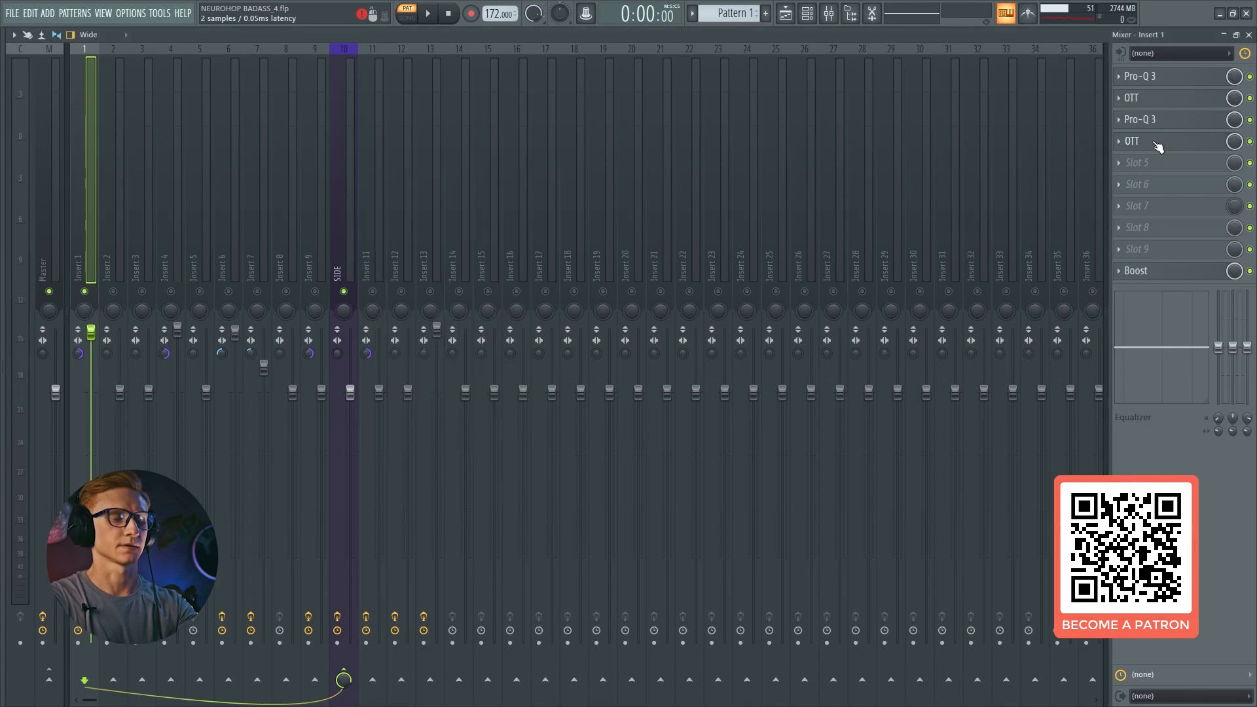
- Compare the pattern with the slot 4 OTT bypassed and enabled, and recheck the compressor's settings
{"action": "key", "text": "space"}
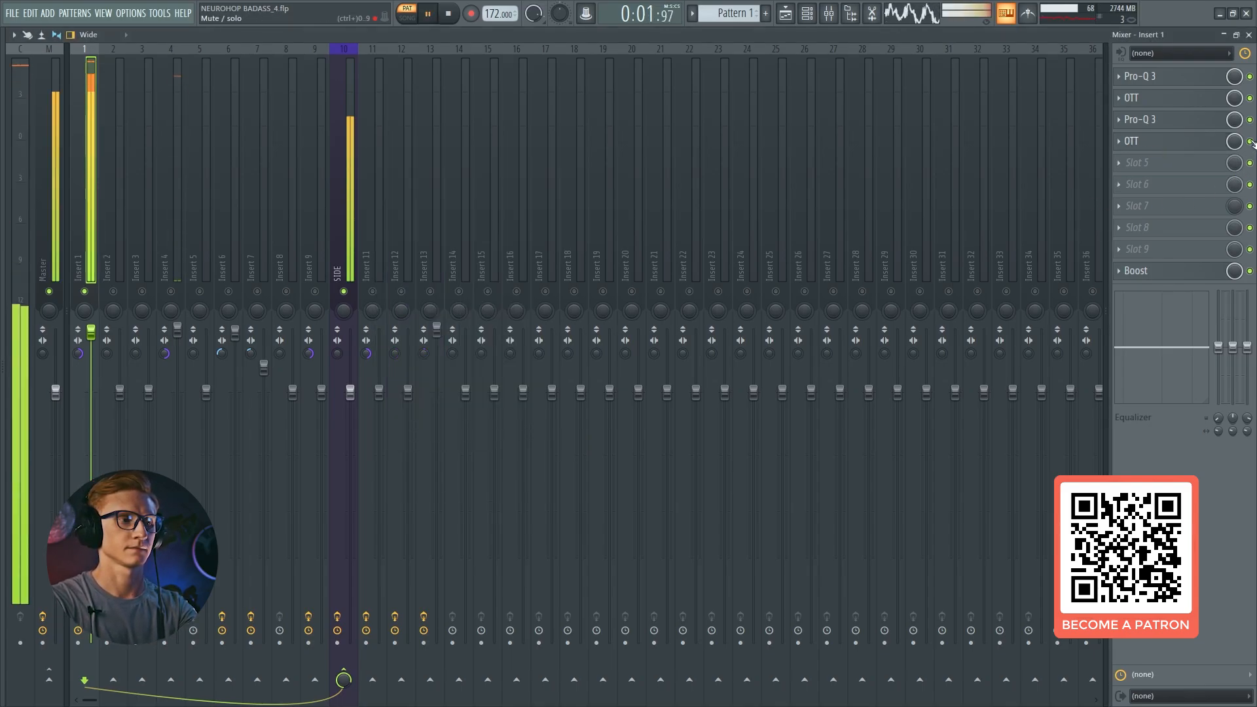
{"action": "left_click", "coordinate": [1214, 148]}
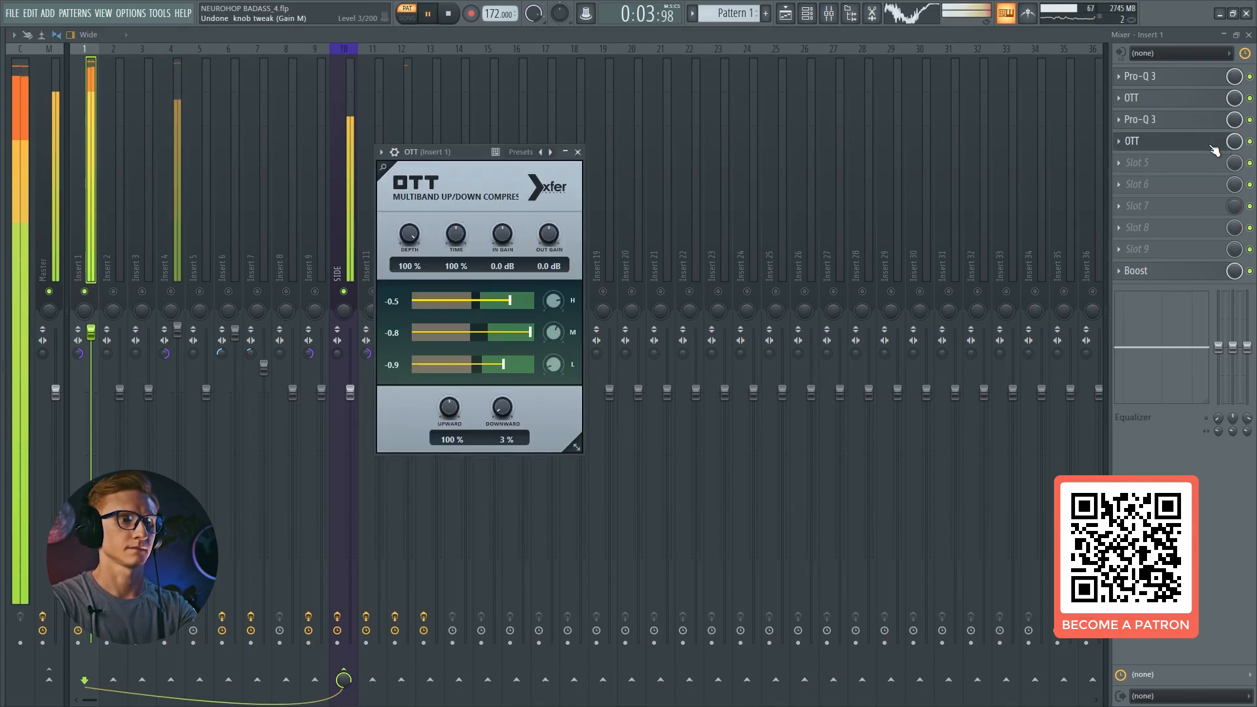
{"action": "left_click", "coordinate": [1214, 148]}
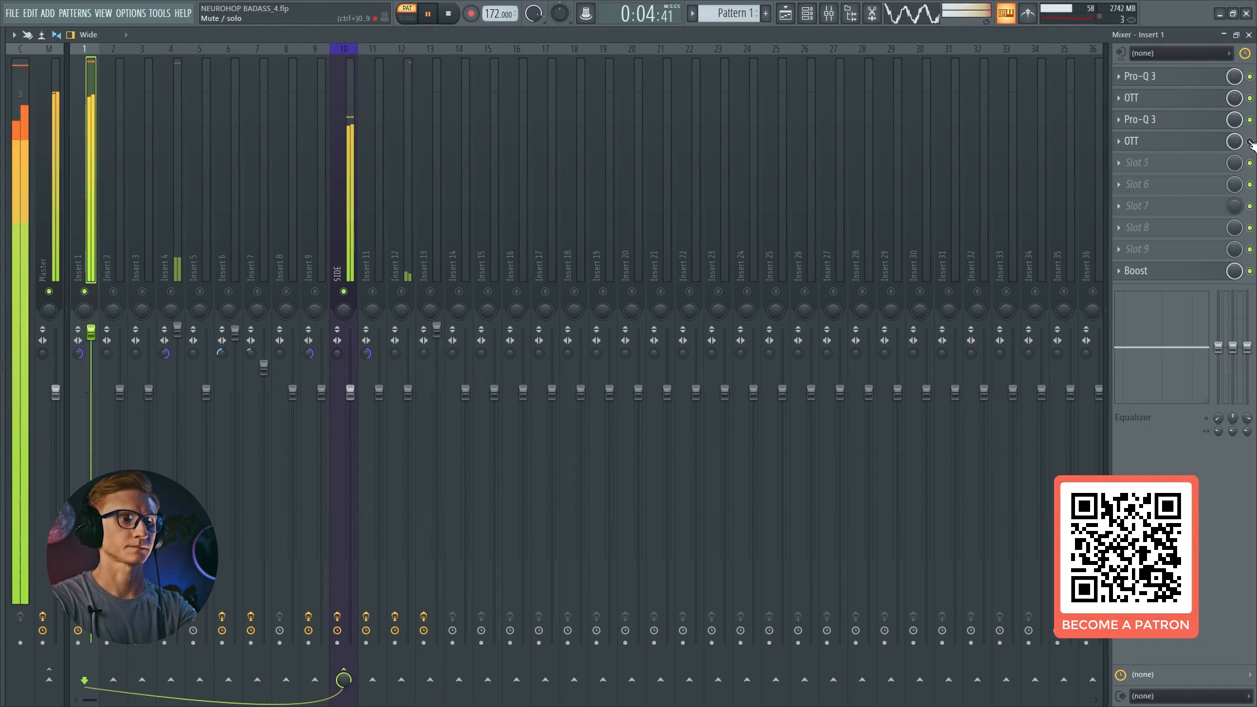
{"action": "left_click", "coordinate": [1250, 142]}
{"action": "key", "text": "space"}
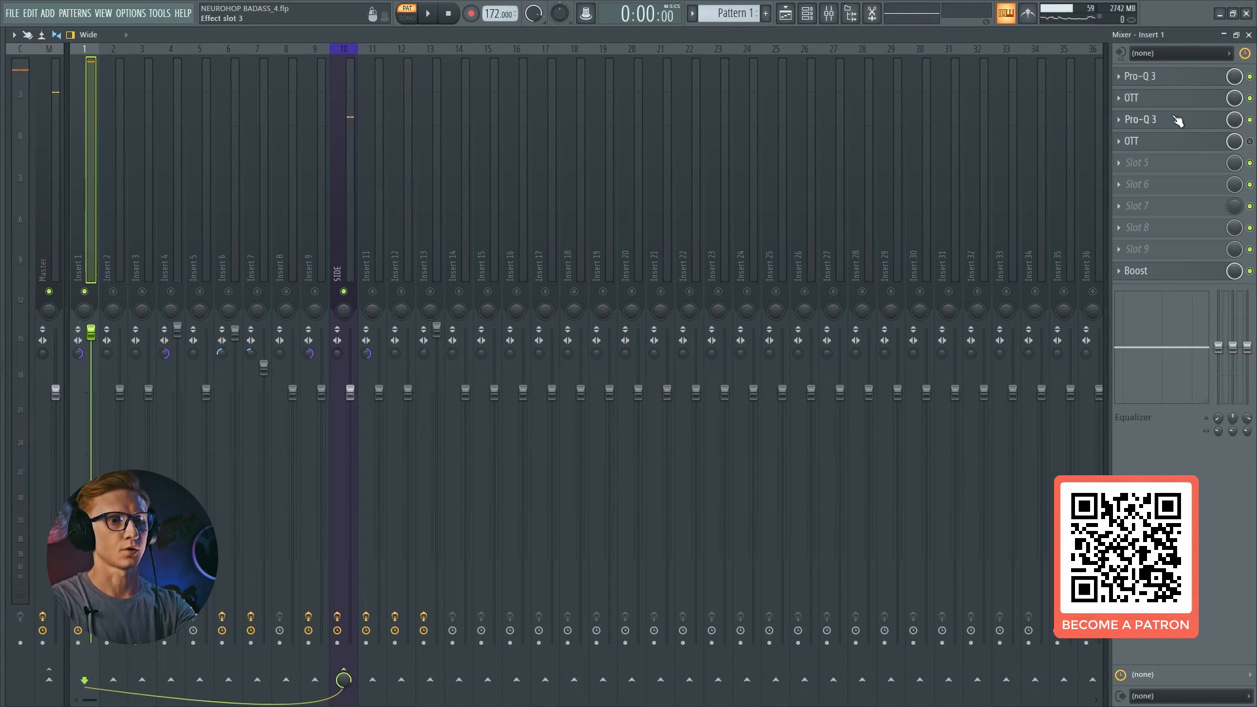
{"action": "key", "text": "space"}
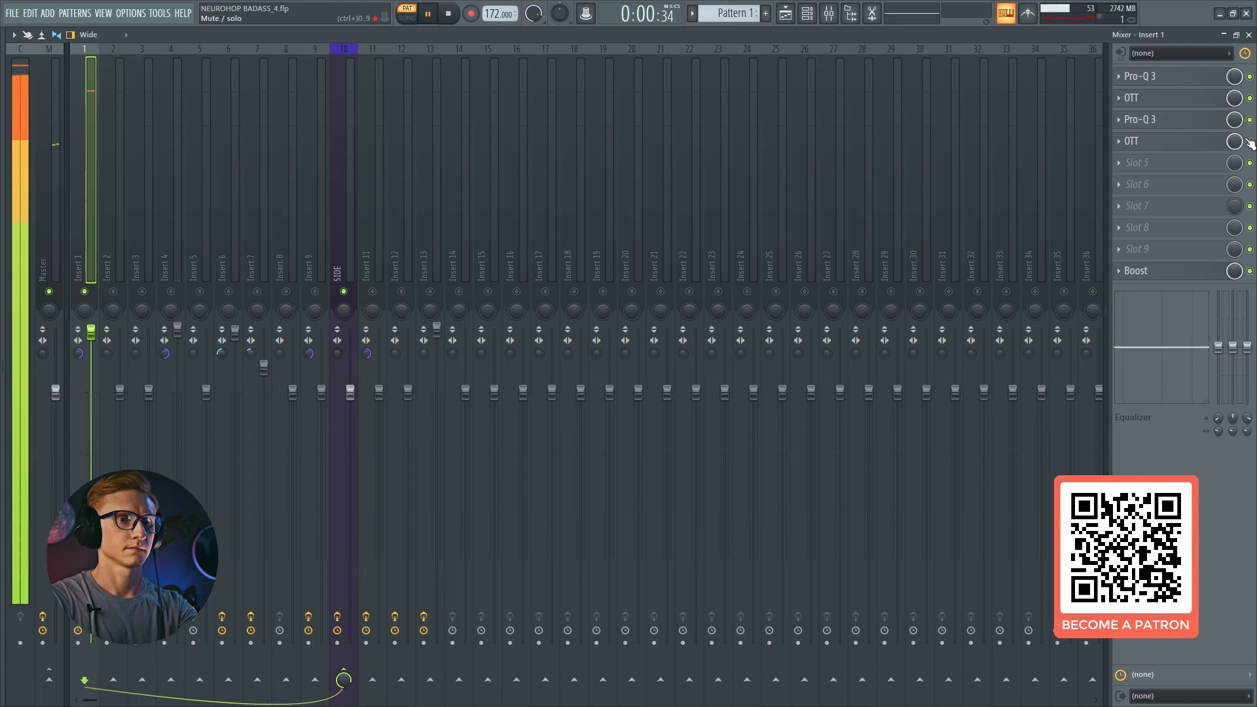
{"action": "key", "text": "space"}
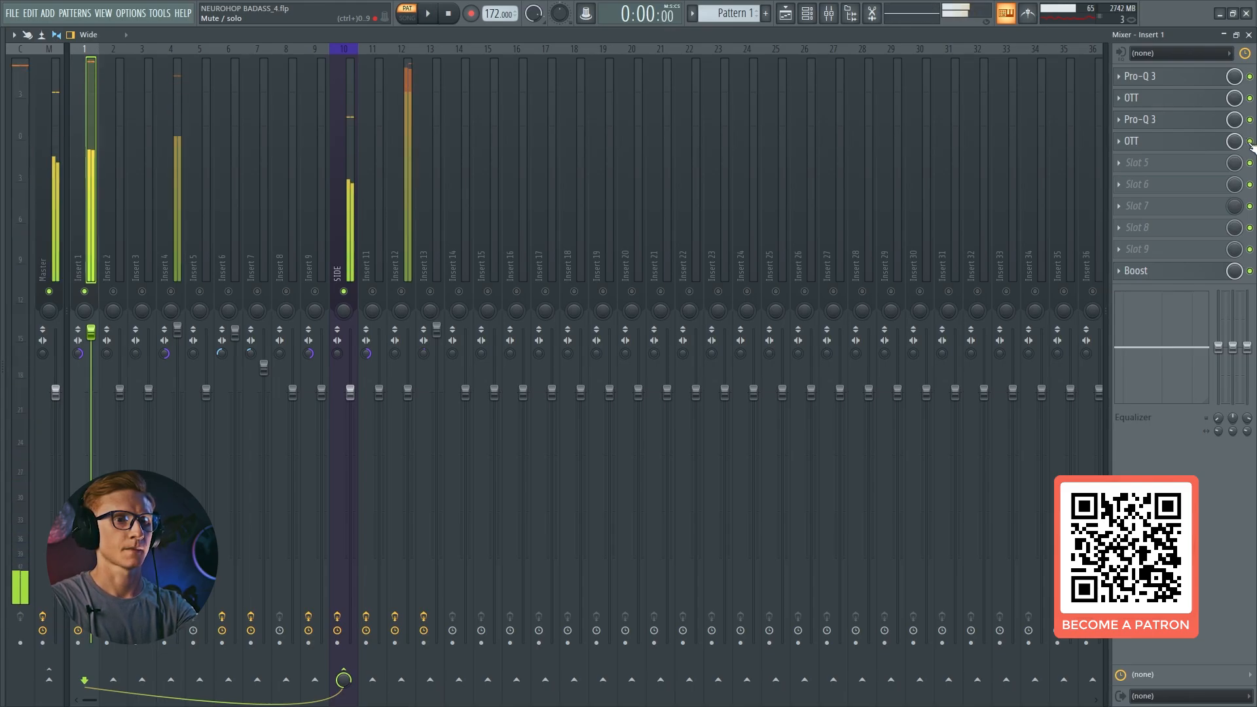
{"action": "left_click", "coordinate": [1187, 146]}
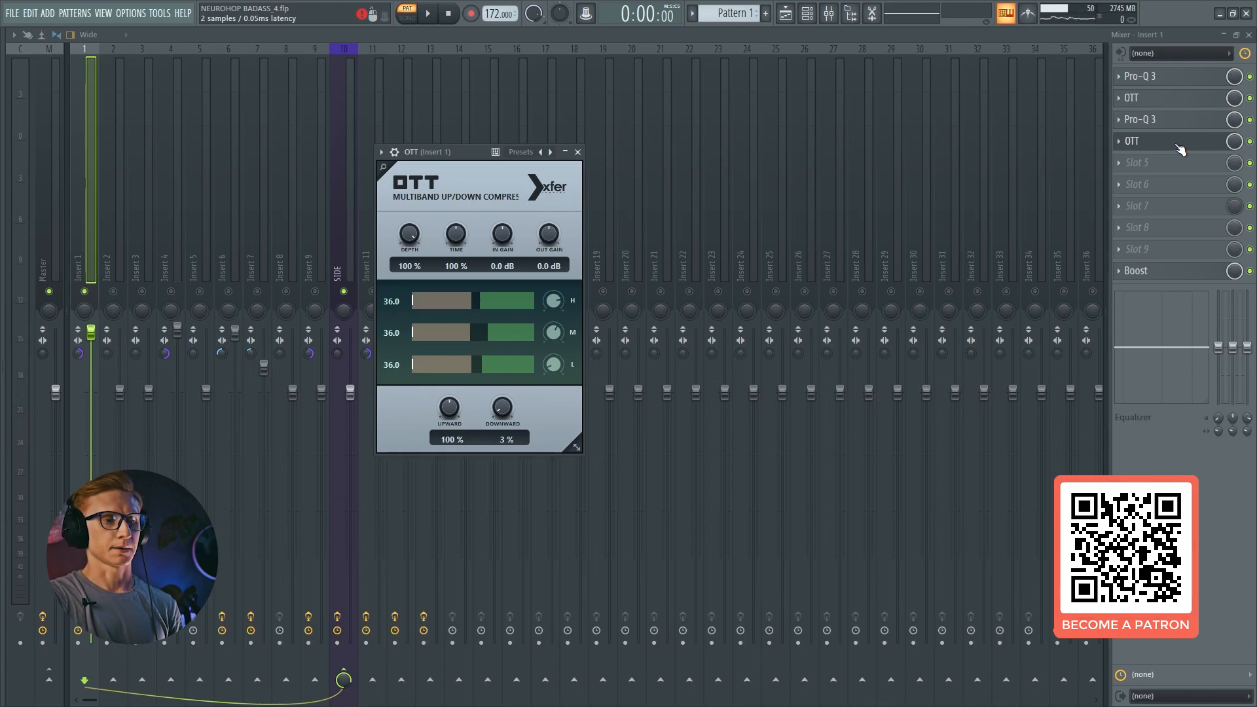
{"action": "left_click", "coordinate": [1178, 149]}
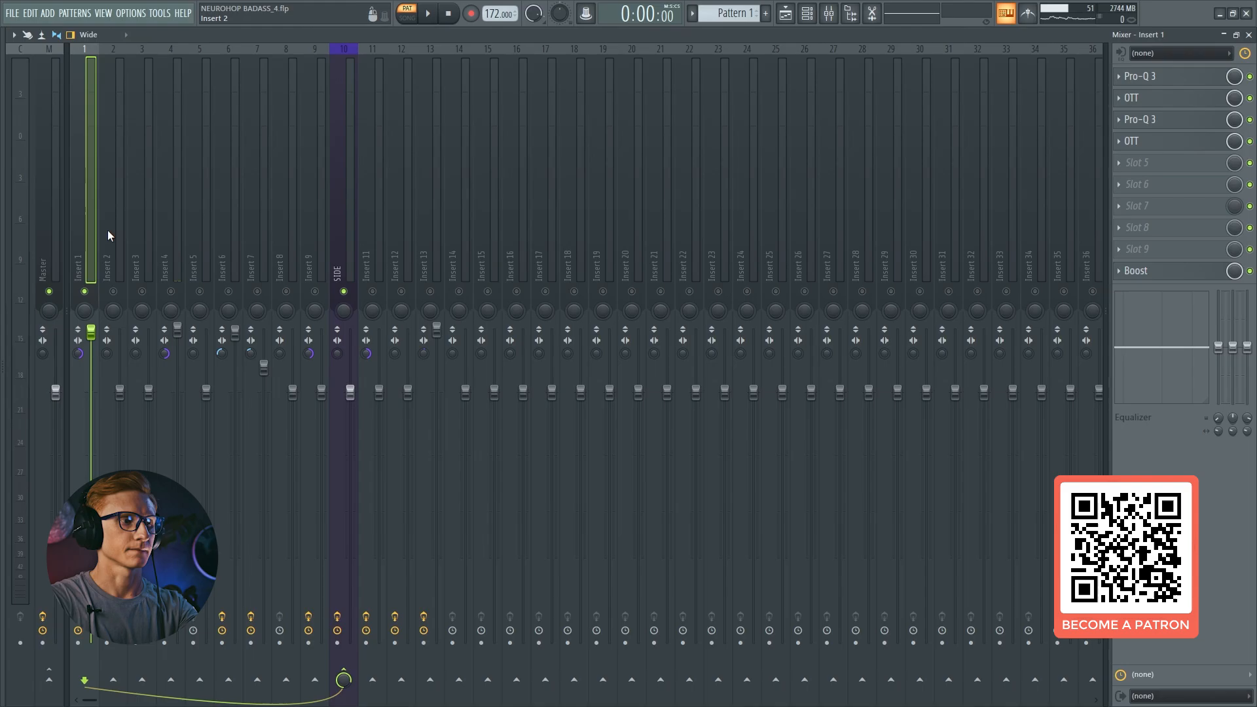
- Unsolo Insert 1, play the arrangement in song mode, and open Boost on Insert 1 to examine its settings
{"action": "key", "text": "l"}
{"action": "key", "text": "space"}
{"action": "left_click", "coordinate": [1169, 271]}
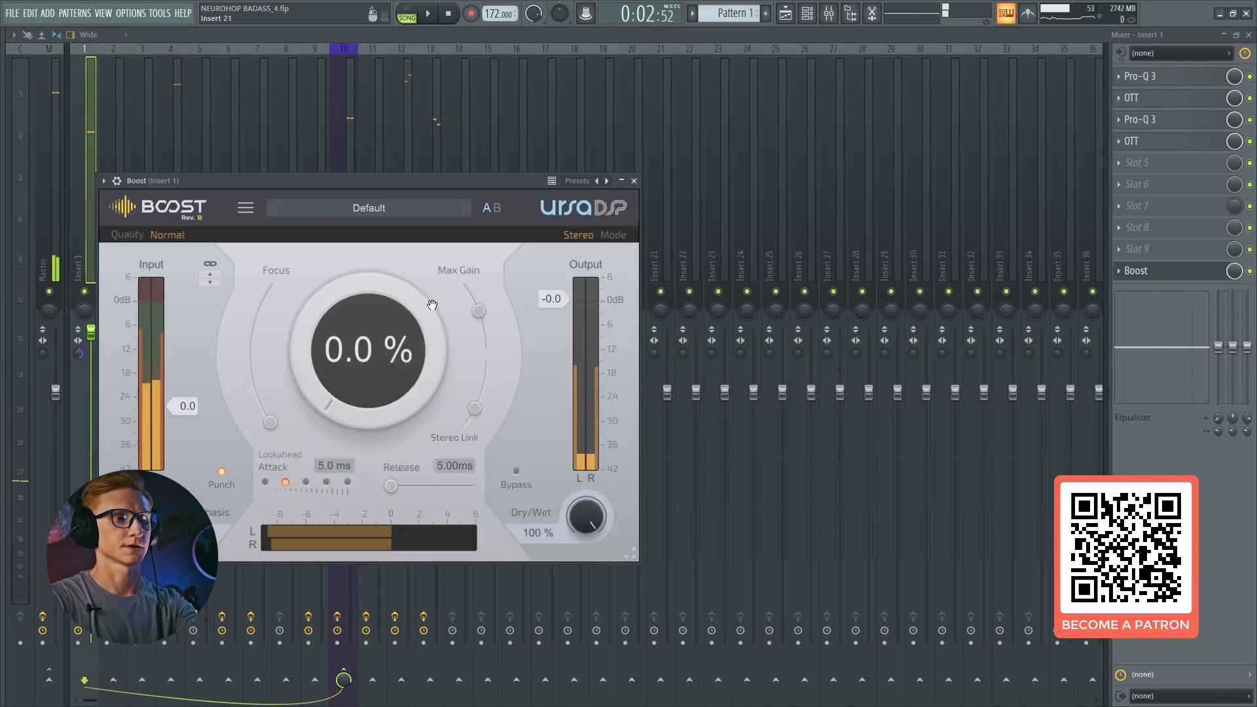
{"action": "left_click_drag", "start_coordinate": [467, 189], "coordinate": [720, 161]}
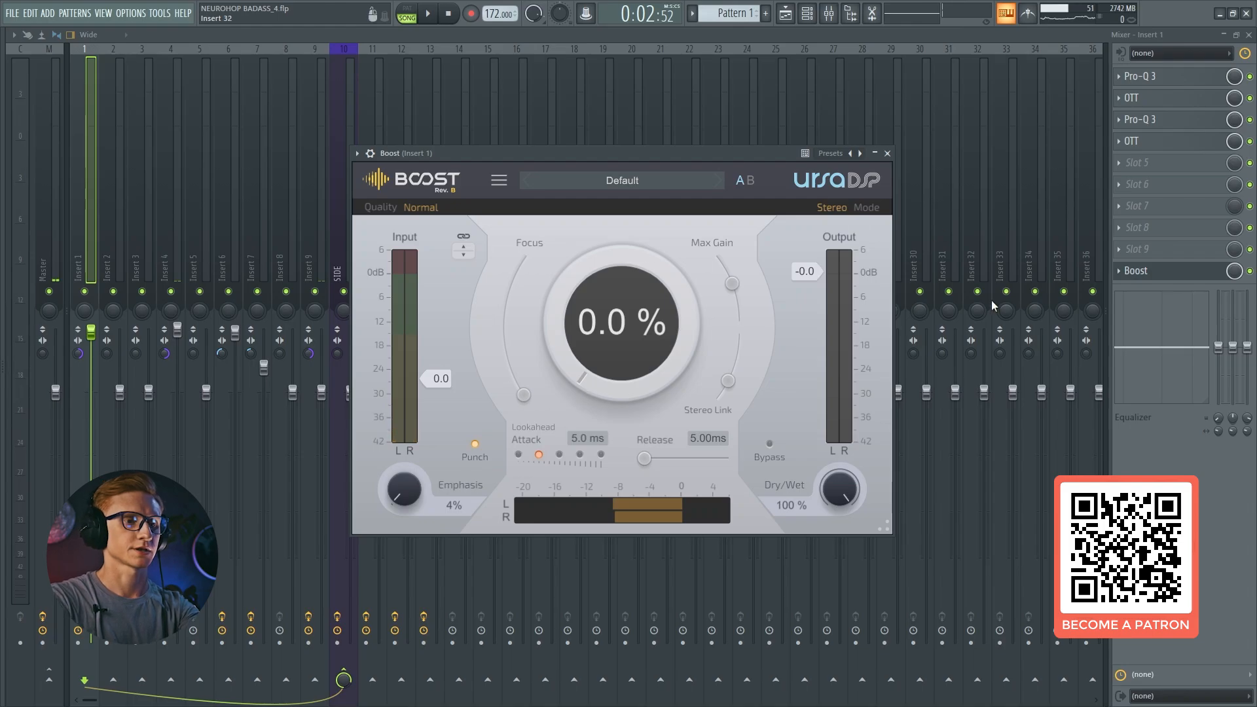
{"action": "left_click", "coordinate": [887, 153]}
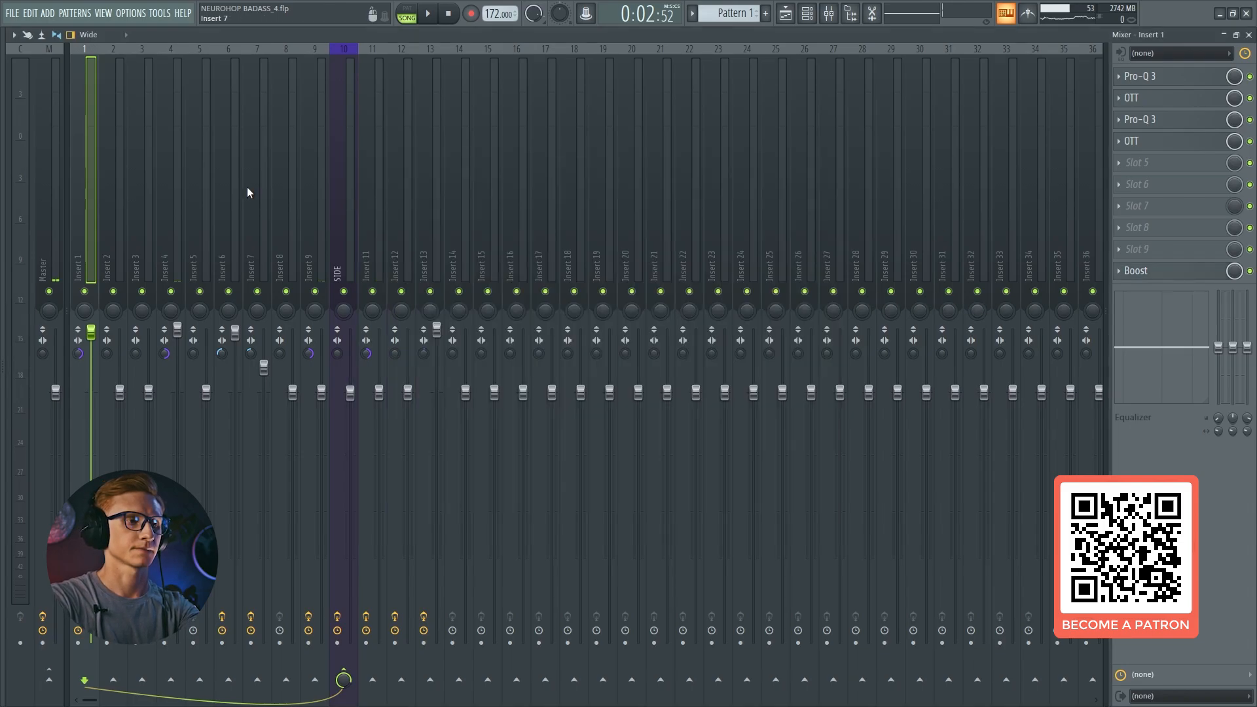
- Reset Insert 1's stereo separation to its original value and play the song to hear the difference
{"action": "right_click", "coordinate": [79, 358]}
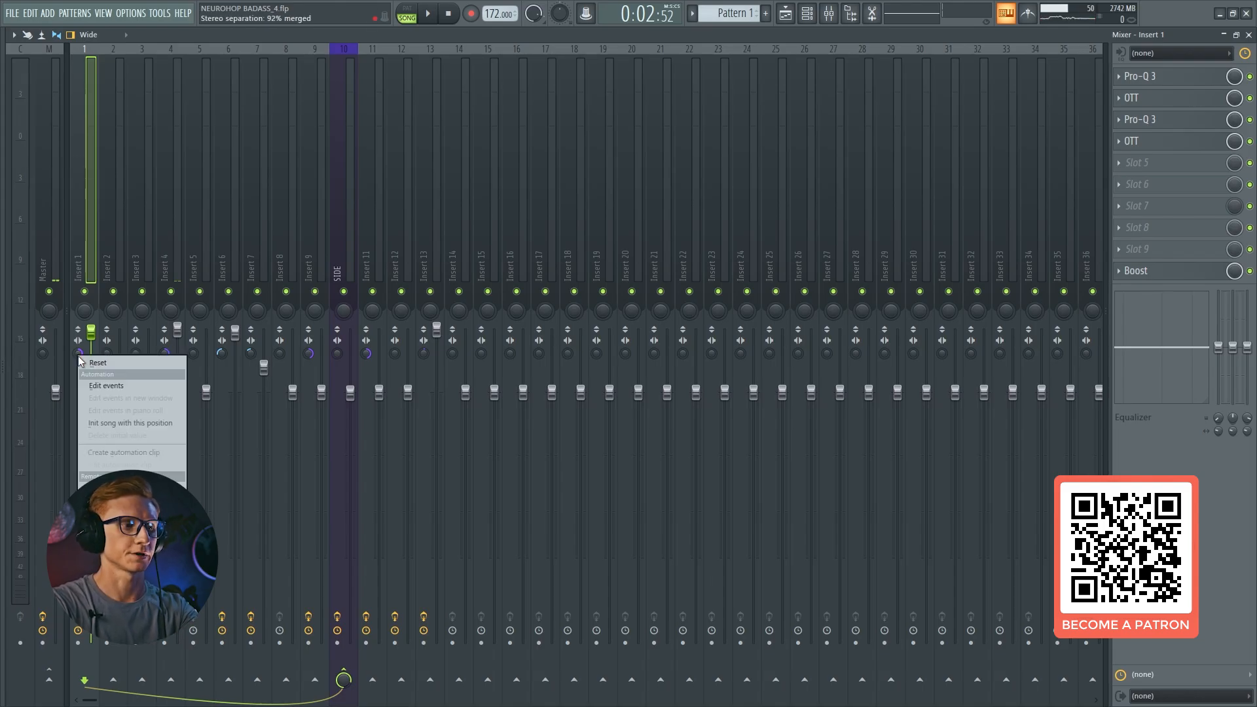
{"action": "left_click", "coordinate": [115, 363]}
{"action": "key", "text": "space"}
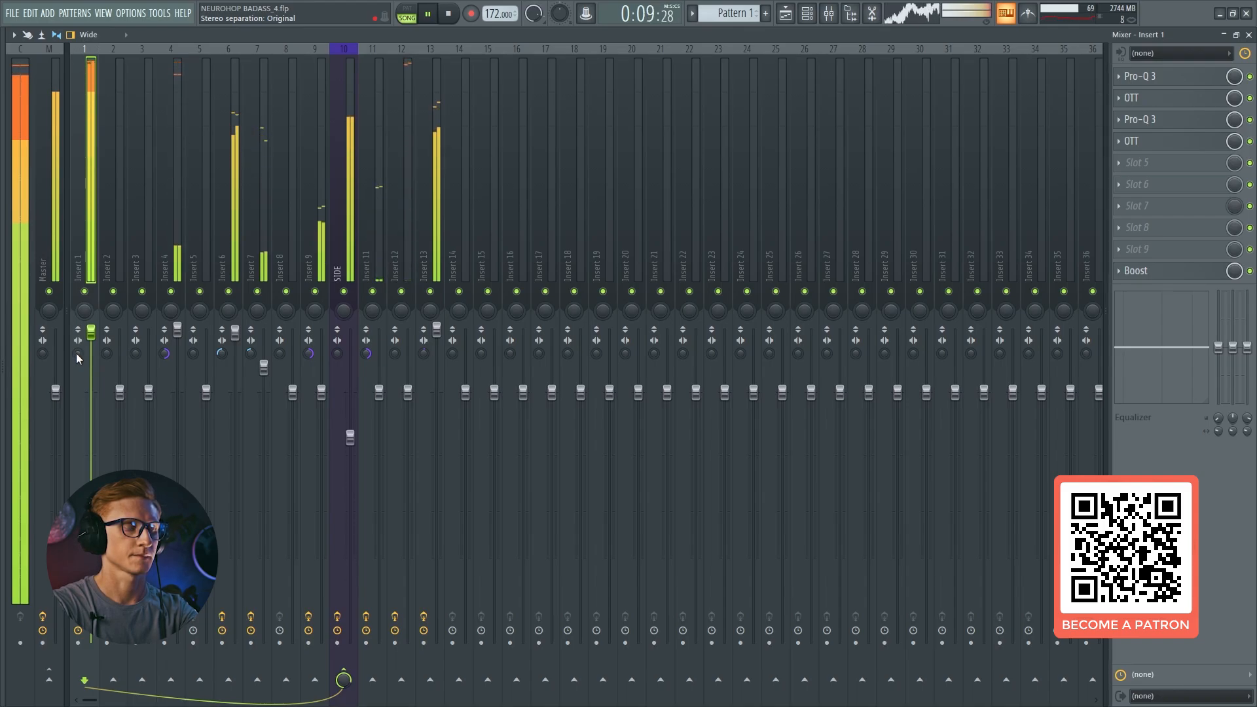
{"action": "key", "text": "space"}
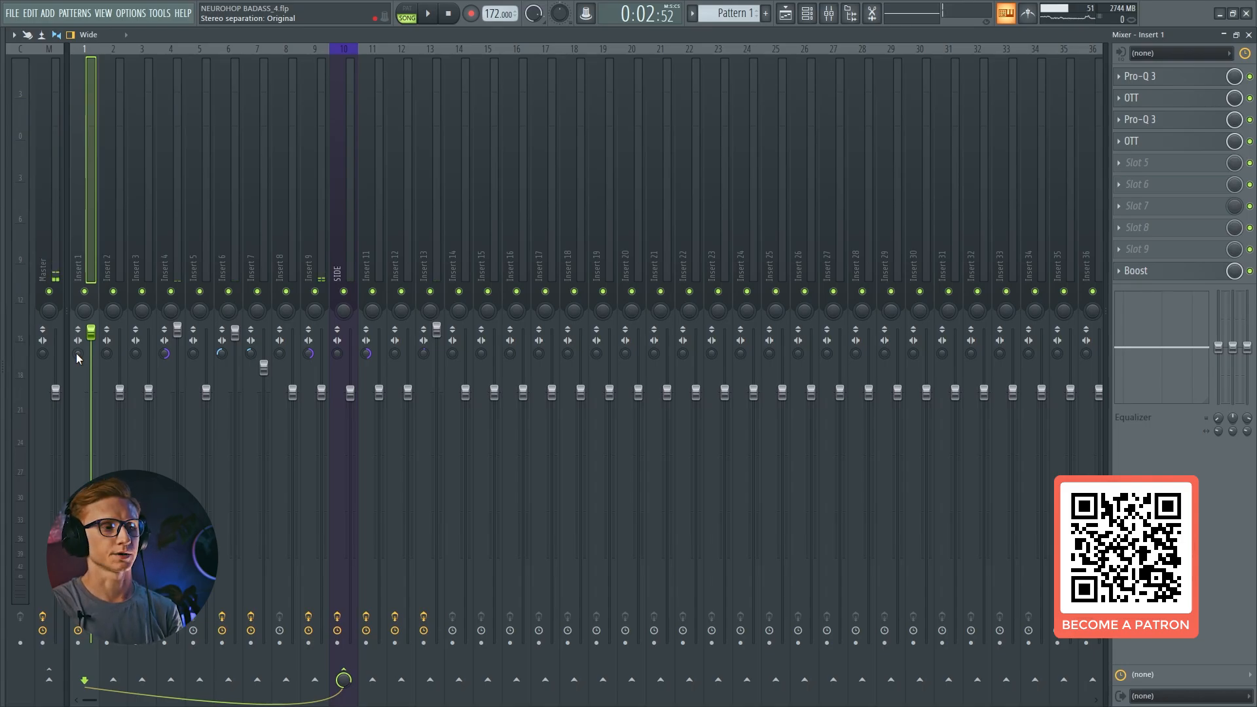
- Set Insert 1's stereo separation to about 81% merged, play the song, and close the mixer
{"action": "left_click_drag", "start_coordinate": [77, 354], "coordinate": [78, 344]}
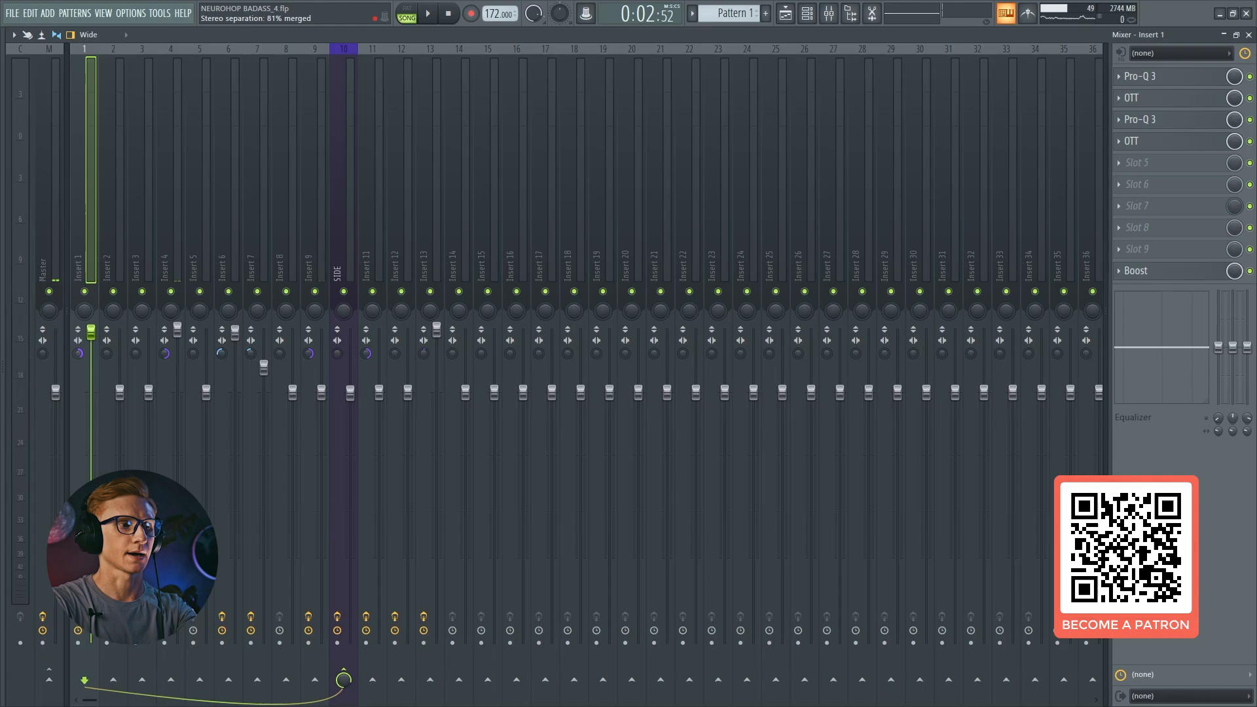
{"action": "key", "text": "space"}
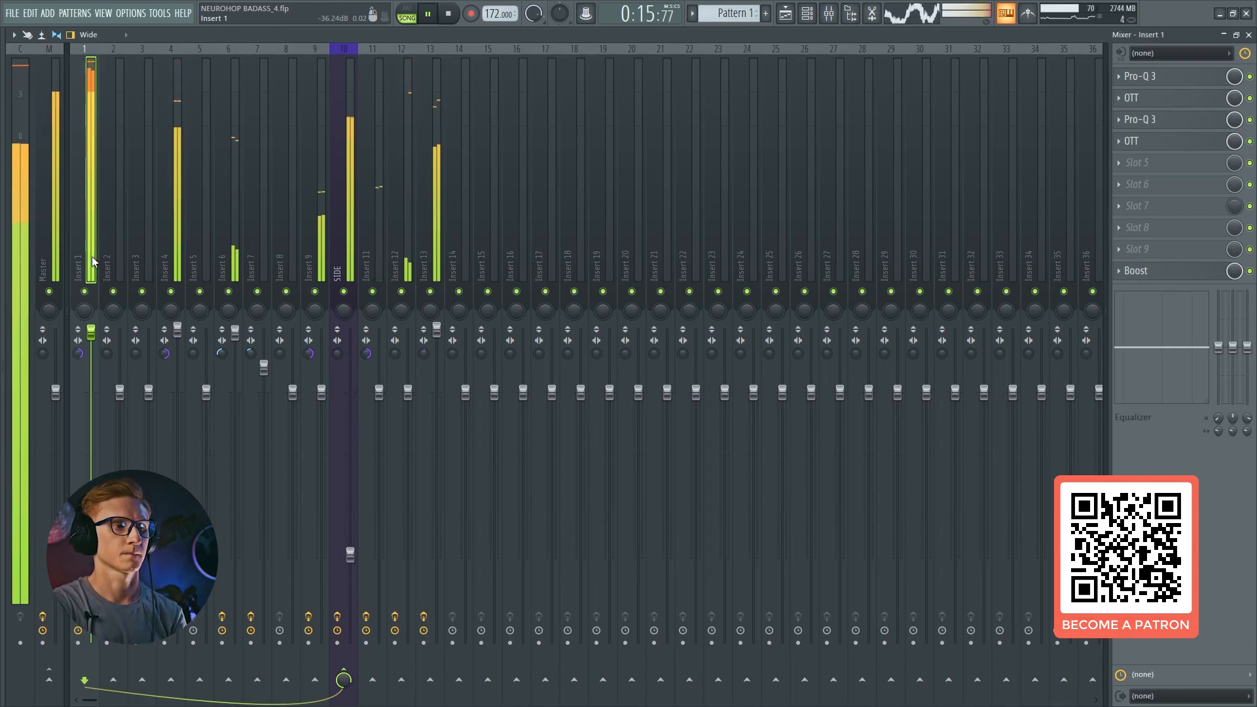
{"action": "left_click", "coordinate": [1249, 34]}
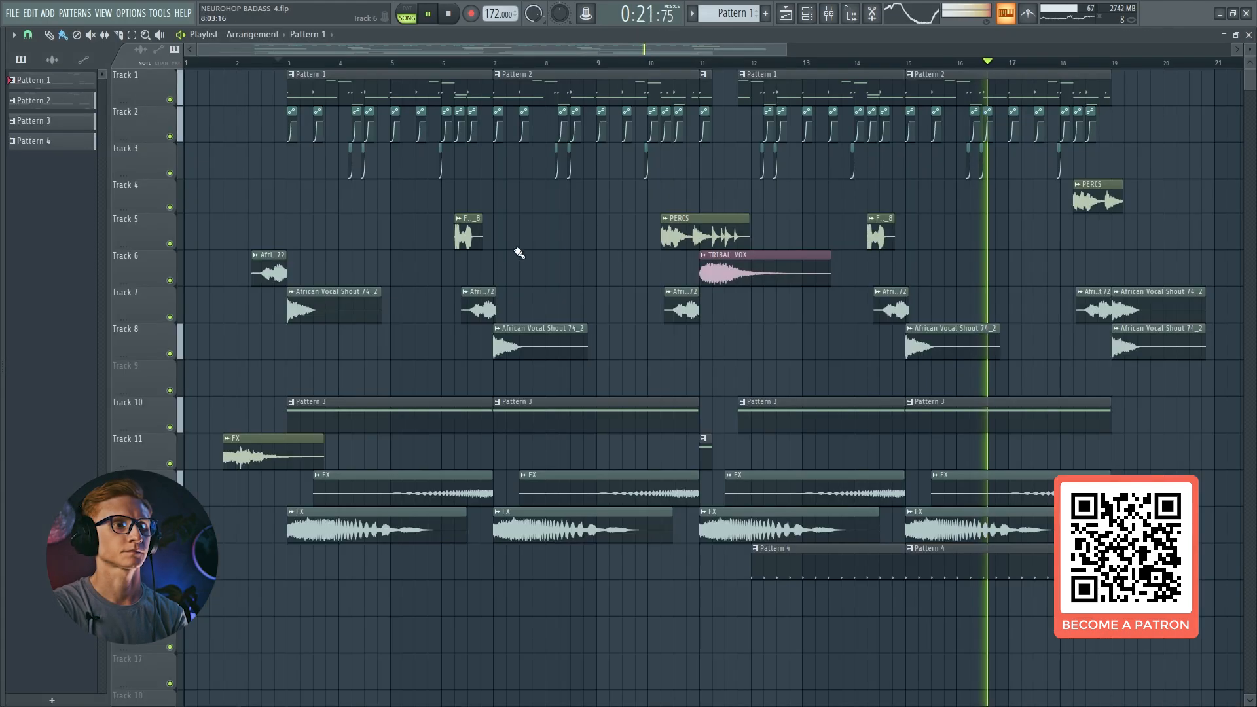